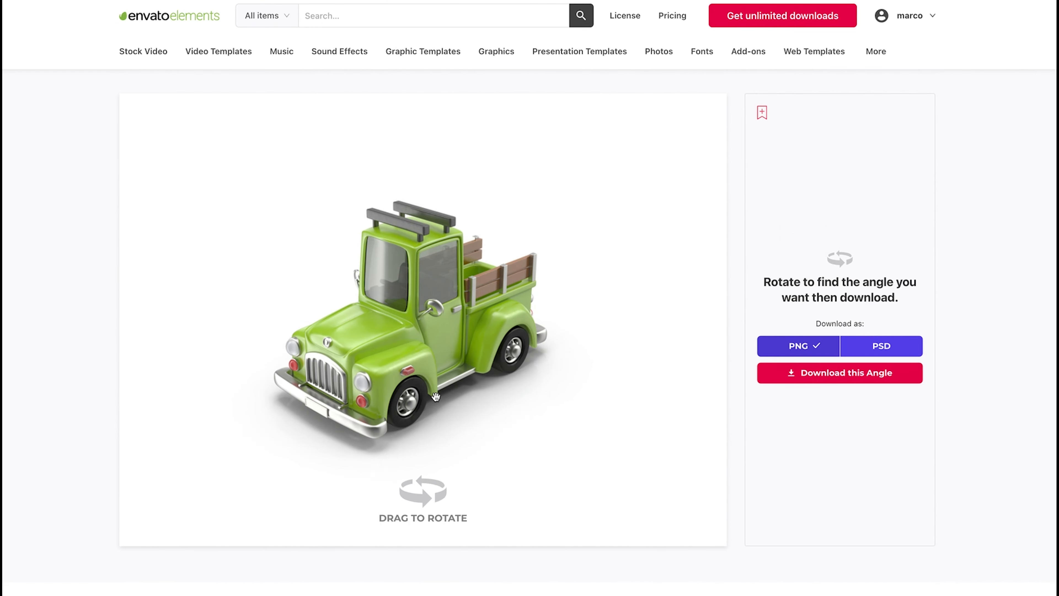
- Rotate the green truck's 3D preview slightly to view it from another angle
{"action": "left_click_drag", "start_coordinate": [436, 396], "coordinate": [411, 392]}
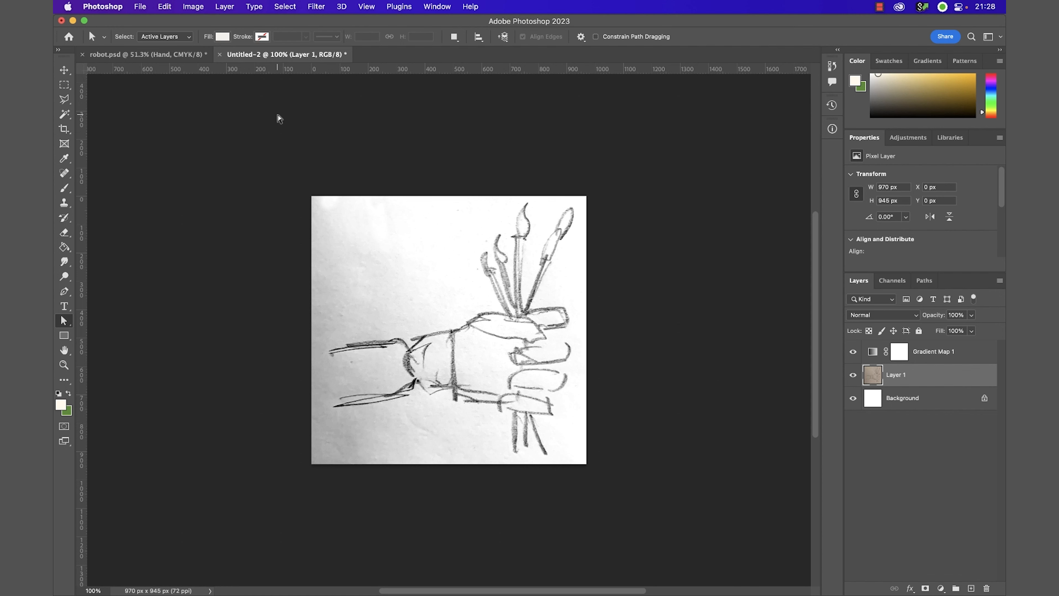
- Switch to robot.psd in Photoshop and start a Pen tool path along the upper edge of the robot hand's thumb
{"action": "left_click", "coordinate": [175, 56]}
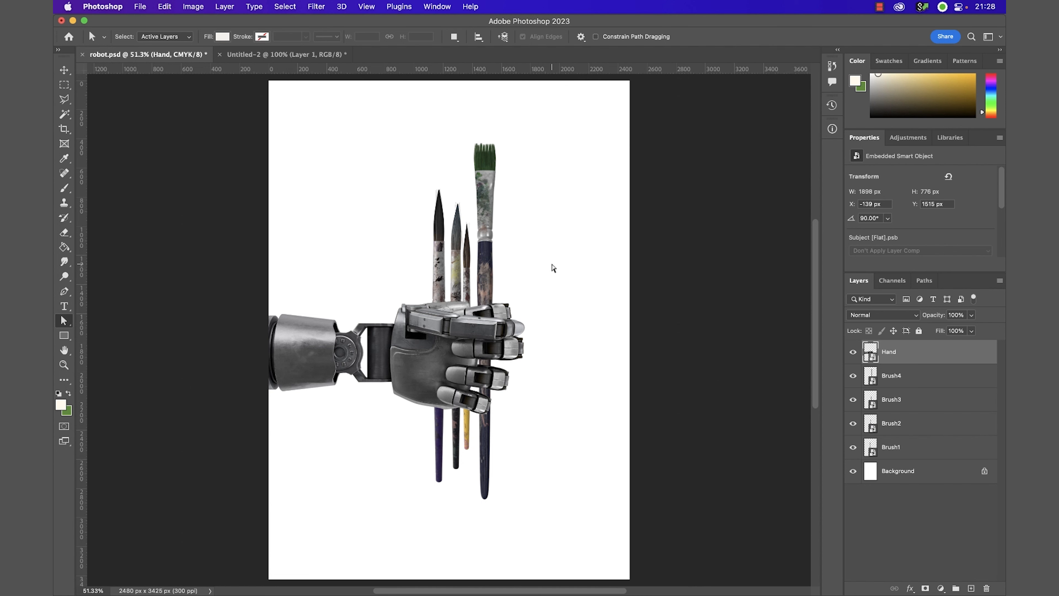
{"action": "key", "text": "super+1"}
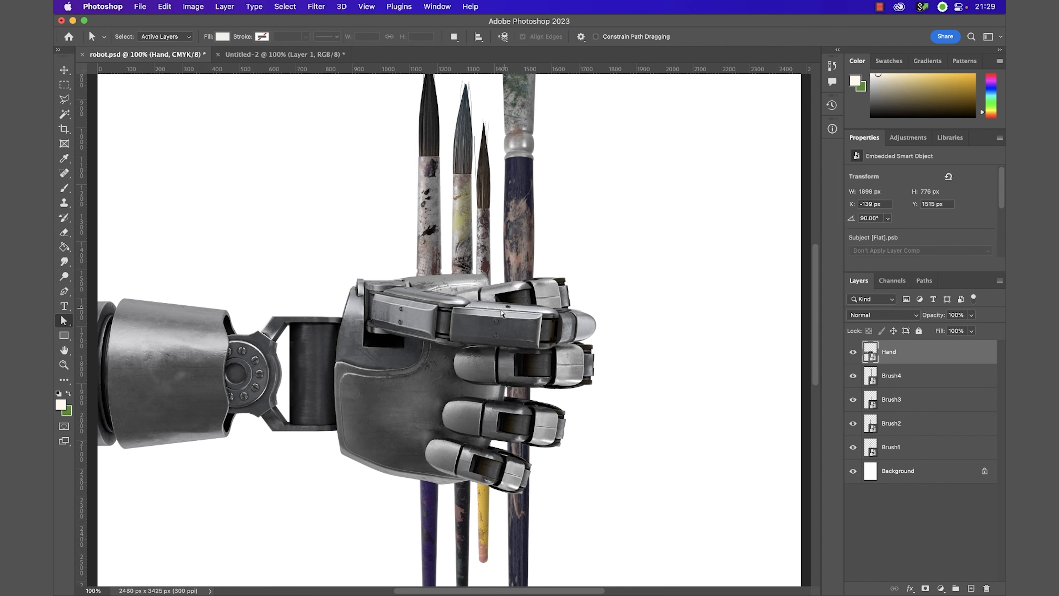
{"action": "key", "text": "super+plus"}
{"action": "key", "text": "super+plus"}
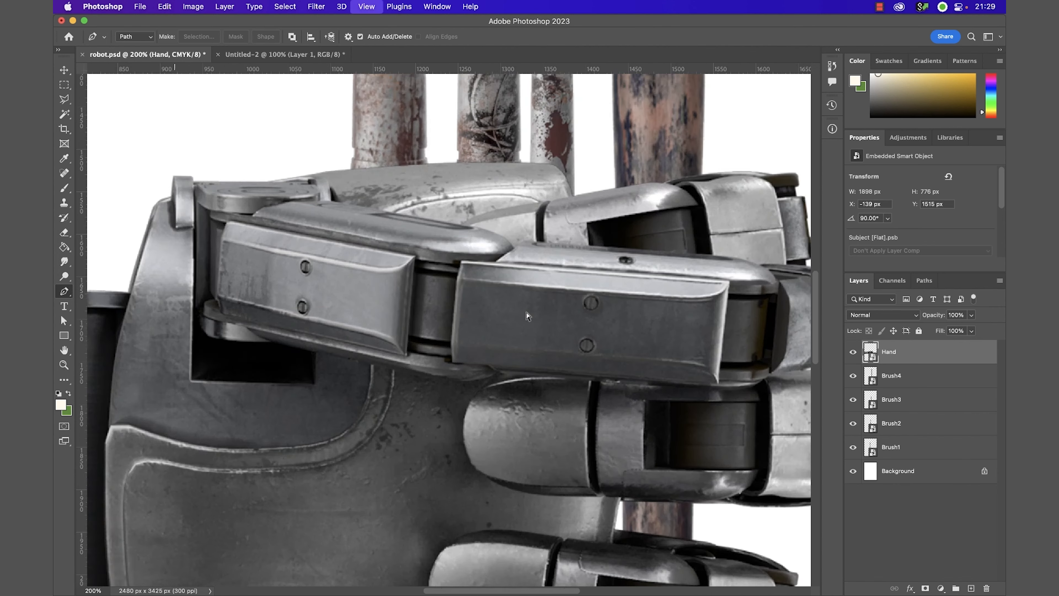
{"action": "key", "text": "p"}
{"action": "scroll", "coordinate": [559, 261], "scroll_direction": "right", "scroll_amount": 3}
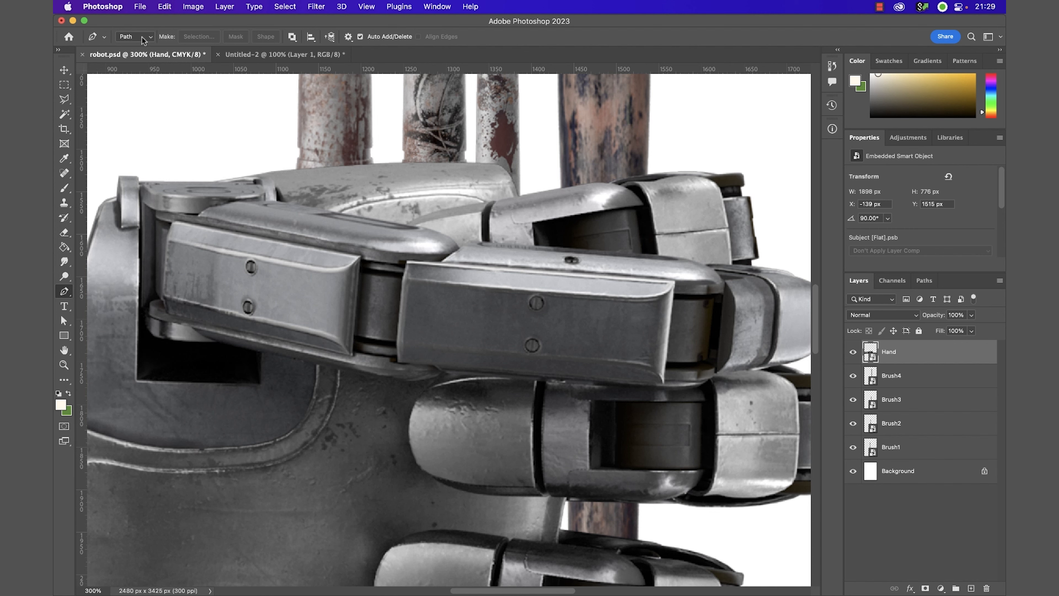
{"action": "key", "text": "super+plus"}
{"action": "scroll", "coordinate": [396, 240], "scroll_direction": "left", "scroll_amount": 5}
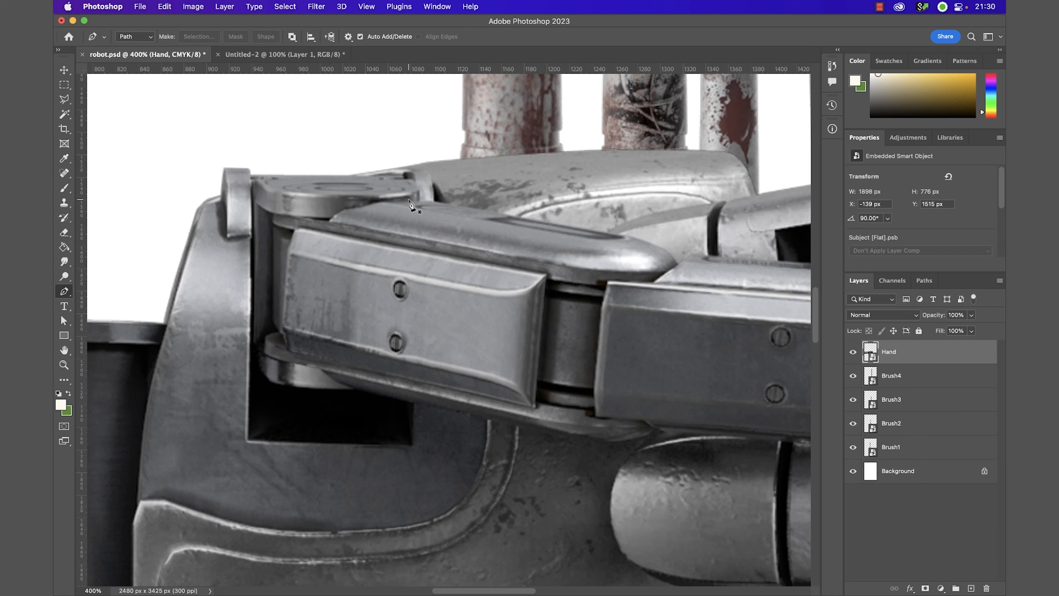
{"action": "key", "text": "super+plus"}
{"action": "left_click_drag", "start_coordinate": [407, 169], "coordinate": [458, 165]}
{"action": "left_click_drag", "start_coordinate": [540, 190], "coordinate": [578, 196]}
- Continue the path from the thumb along the upper edge of the index finger
{"action": "scroll", "coordinate": [579, 197], "scroll_direction": "right", "scroll_amount": 5}
{"action": "left_click", "coordinate": [444, 189]}
{"action": "left_click_drag", "start_coordinate": [511, 163], "coordinate": [535, 159]}
{"action": "scroll", "coordinate": [546, 158], "scroll_direction": "right", "scroll_amount": 5}
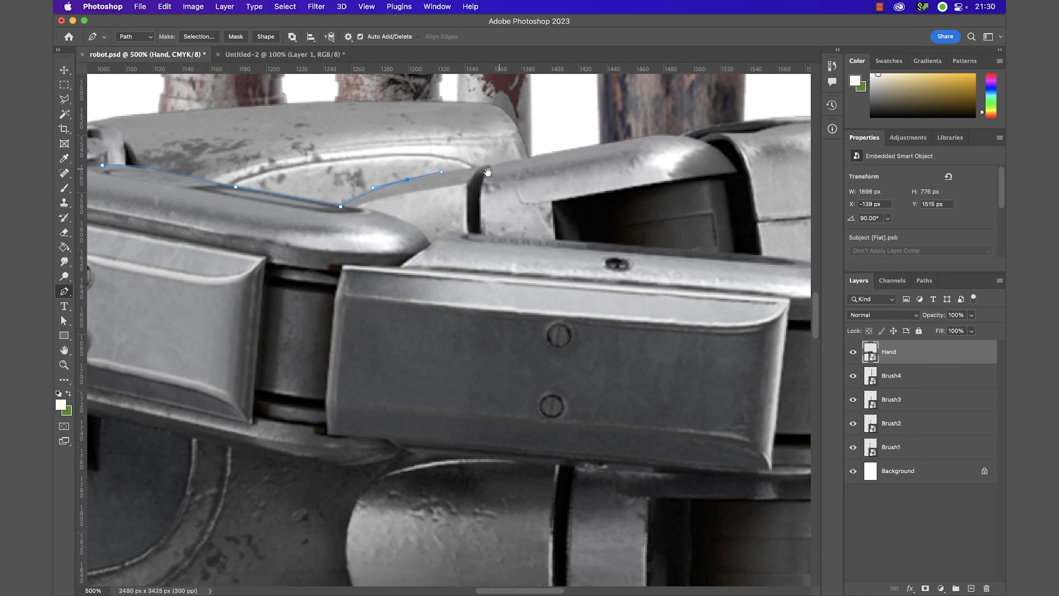
{"action": "left_click_drag", "start_coordinate": [572, 151], "coordinate": [619, 142]}
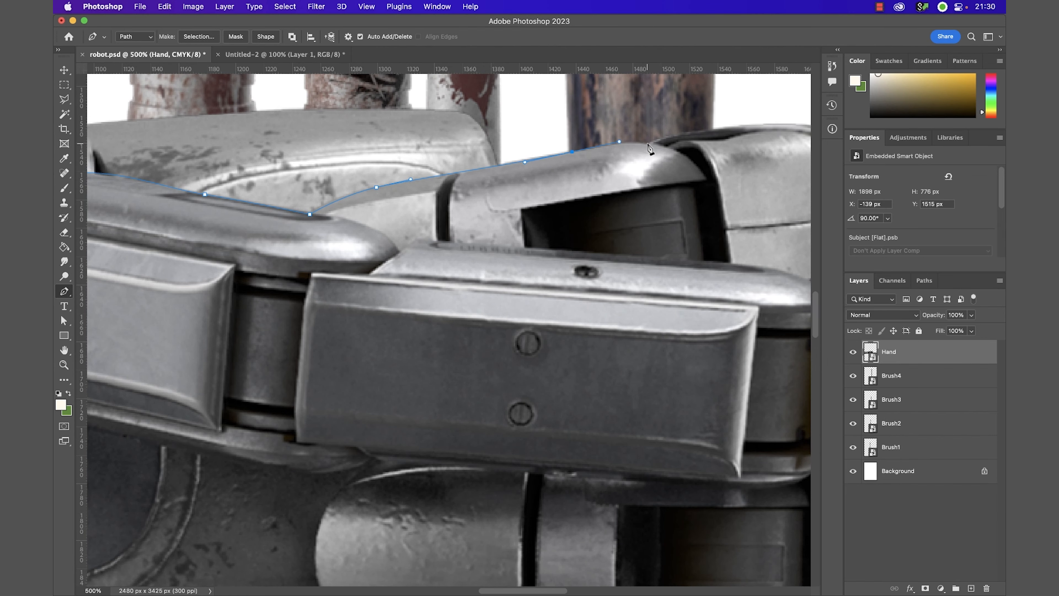
{"action": "left_click", "coordinate": [648, 145]}
- Trace the path over the index finger's knuckle and down its stepped outer edge to the thumb
{"action": "scroll", "coordinate": [648, 145], "scroll_direction": "right", "scroll_amount": 8}
{"action": "left_click_drag", "start_coordinate": [515, 166], "coordinate": [550, 161]}
{"action": "left_click", "coordinate": [598, 169]}
{"action": "left_click", "coordinate": [638, 169]}
{"action": "left_click", "coordinate": [643, 186]}
{"action": "left_click_drag", "start_coordinate": [636, 196], "coordinate": [639, 202]}
{"action": "left_click", "coordinate": [640, 206]}
{"action": "left_click", "coordinate": [652, 208]}
{"action": "left_click", "coordinate": [659, 242]}
{"action": "left_click", "coordinate": [660, 269]}
{"action": "left_click", "coordinate": [665, 307]}
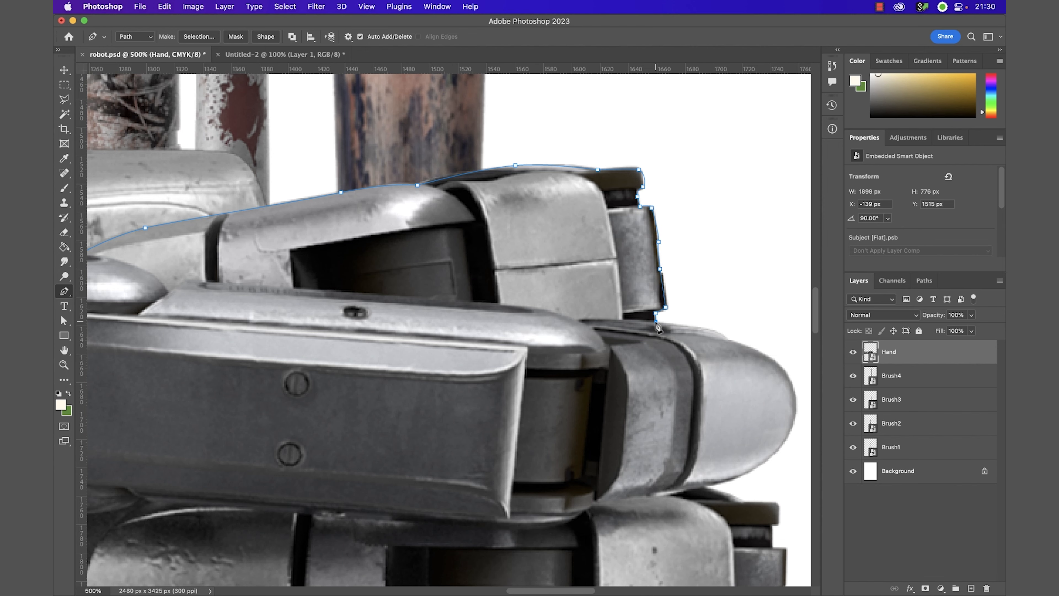
- Extend the path around the rounded tip of the thumb
{"action": "scroll", "coordinate": [667, 329], "scroll_direction": "right", "scroll_amount": 5}
{"action": "scroll", "coordinate": [667, 329], "scroll_direction": "down", "scroll_amount": 2}
{"action": "left_click", "coordinate": [532, 273]}
{"action": "left_click", "coordinate": [543, 279]}
{"action": "left_click", "coordinate": [592, 304]}
{"action": "left_click", "coordinate": [607, 317]}
{"action": "left_click", "coordinate": [605, 370]}
{"action": "left_click_drag", "start_coordinate": [606, 371], "coordinate": [594, 392]}
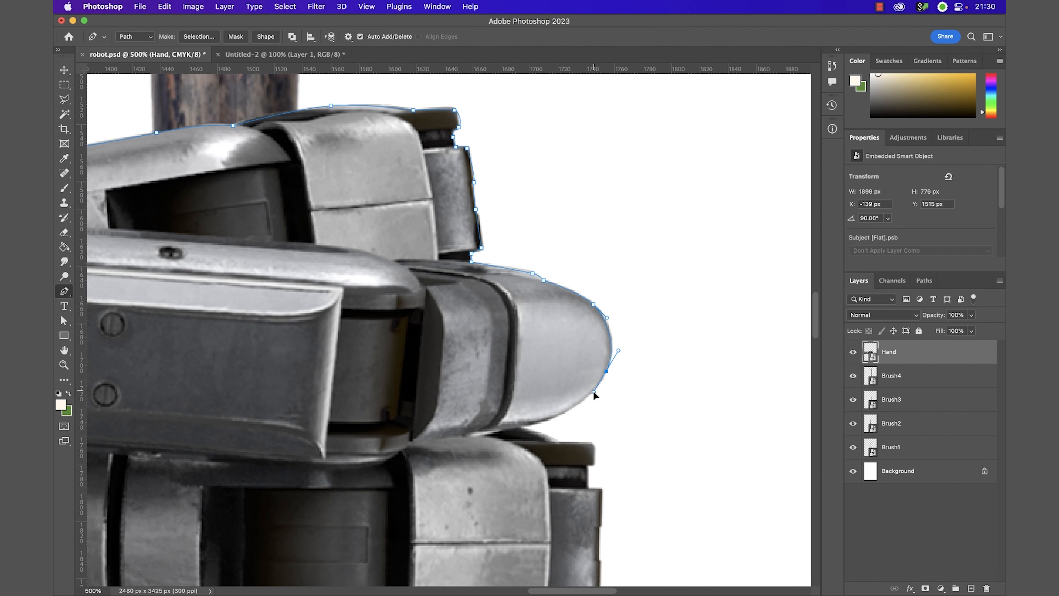
{"action": "left_click", "coordinate": [522, 428]}
{"action": "scroll", "coordinate": [521, 427], "scroll_direction": "down", "scroll_amount": 4}
{"action": "scroll", "coordinate": [522, 427], "scroll_direction": "right", "scroll_amount": 2}
{"action": "key", "text": "super+z"}
- Continue the path over the top of the middle finger's knuckle and down its outer side
{"action": "left_click_drag", "start_coordinate": [443, 279], "coordinate": [466, 282]}
{"action": "left_click", "coordinate": [477, 293]}
{"action": "left_click", "coordinate": [514, 296]}
{"action": "left_click", "coordinate": [514, 317]}
{"action": "left_click", "coordinate": [510, 328]}
{"action": "left_click", "coordinate": [517, 340]}
{"action": "left_click", "coordinate": [523, 352]}
{"action": "left_click", "coordinate": [521, 381]}
{"action": "left_click", "coordinate": [521, 411]}
{"action": "left_click", "coordinate": [521, 448]}
- Trace the lower corner of the middle finger's knuckle and the underside of that finger
{"action": "left_click_drag", "start_coordinate": [522, 452], "coordinate": [652, 279]}
{"action": "left_click", "coordinate": [638, 279]}
{"action": "left_click", "coordinate": [636, 298]}
{"action": "left_click", "coordinate": [641, 320]}
{"action": "left_click", "coordinate": [604, 324]}
{"action": "left_click_drag", "start_coordinate": [467, 343], "coordinate": [431, 342]}
{"action": "left_click_drag", "start_coordinate": [461, 330], "coordinate": [696, 243]}
{"action": "left_click", "coordinate": [626, 246]}
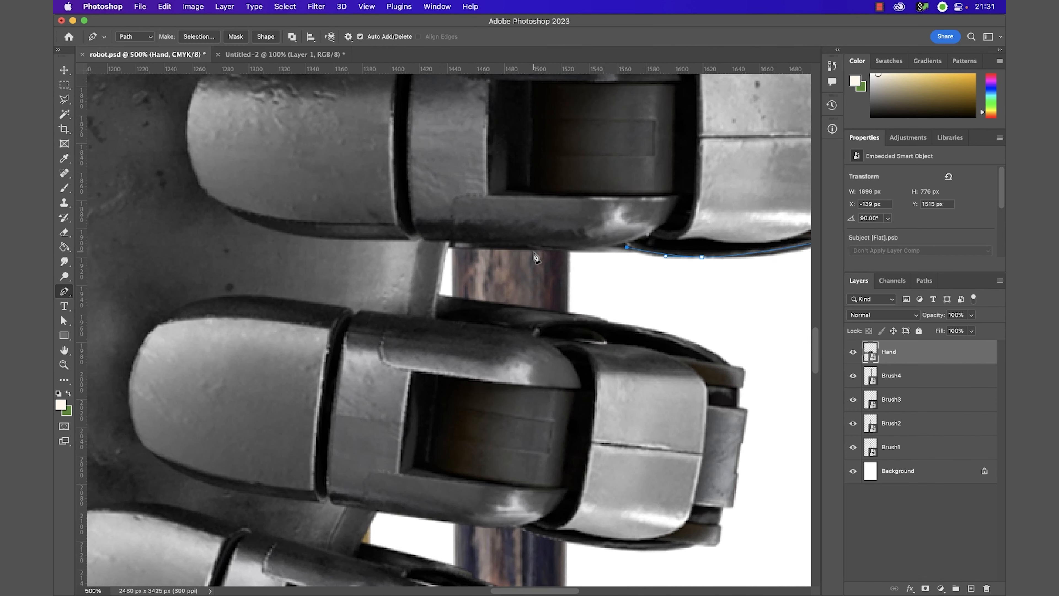
{"action": "left_click_drag", "start_coordinate": [573, 251], "coordinate": [558, 252]}
{"action": "left_click_drag", "start_coordinate": [451, 242], "coordinate": [426, 242]}
{"action": "left_click", "coordinate": [423, 237]}
- Trace the middle finger's rounded tip on the palm up to the thumb's underside
{"action": "left_click_drag", "start_coordinate": [362, 241], "coordinate": [556, 281]}
{"action": "left_click_drag", "start_coordinate": [442, 229], "coordinate": [421, 184]}
{"action": "left_click_drag", "start_coordinate": [451, 132], "coordinate": [463, 253]}
{"action": "key", "text": "super+z"}
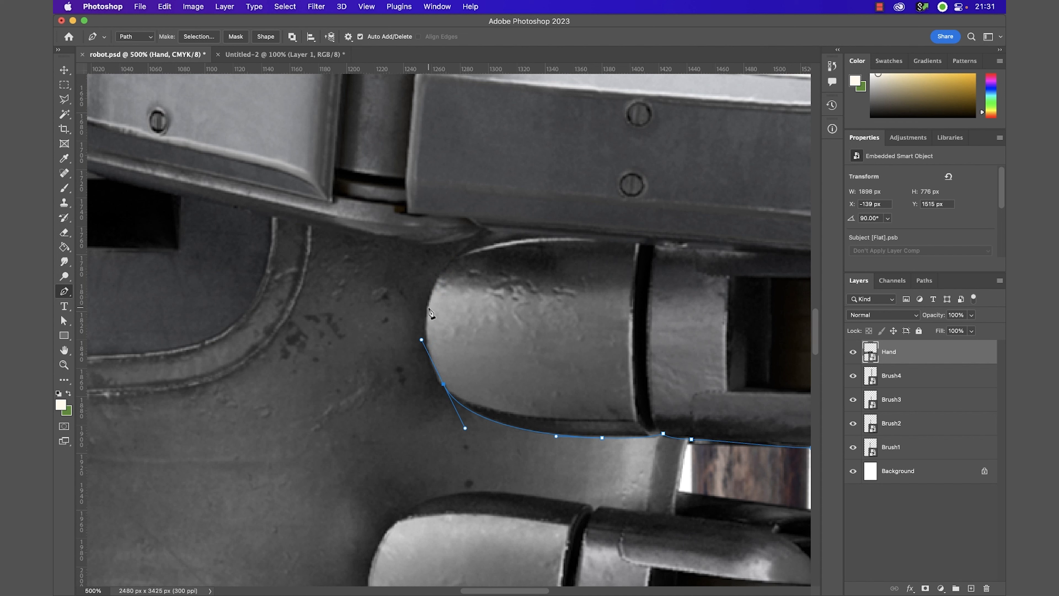
{"action": "left_click_drag", "start_coordinate": [462, 256], "coordinate": [474, 245]}
{"action": "key", "text": "super+equal"}
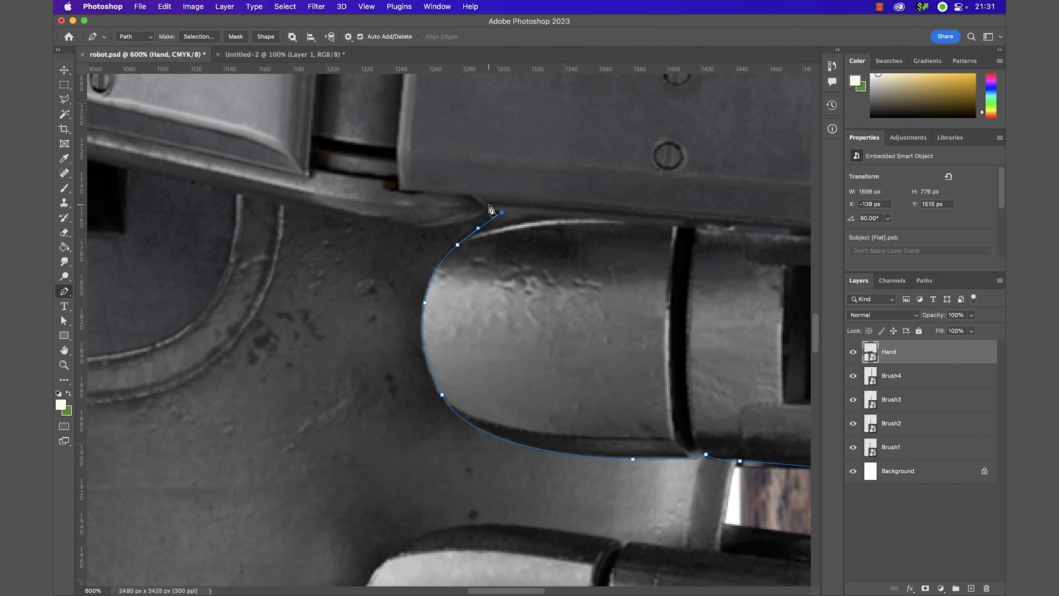
- Continue the path along the underside of the thumb towards its base joint
{"action": "key", "text": "super+minus"}
{"action": "key", "text": "super+minus"}
{"action": "key", "text": "super+minus"}
{"action": "scroll", "coordinate": [489, 210], "scroll_direction": "up", "scroll_amount": 3}
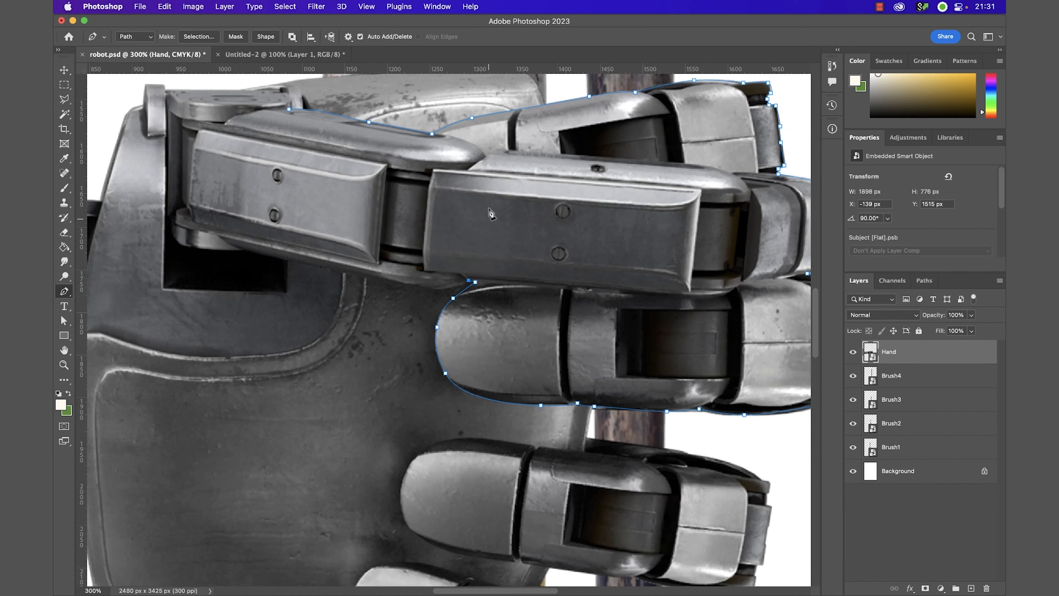
{"action": "scroll", "coordinate": [471, 259], "scroll_direction": "down", "scroll_amount": 3}
{"action": "scroll", "coordinate": [471, 259], "scroll_direction": "down", "scroll_amount": 1}
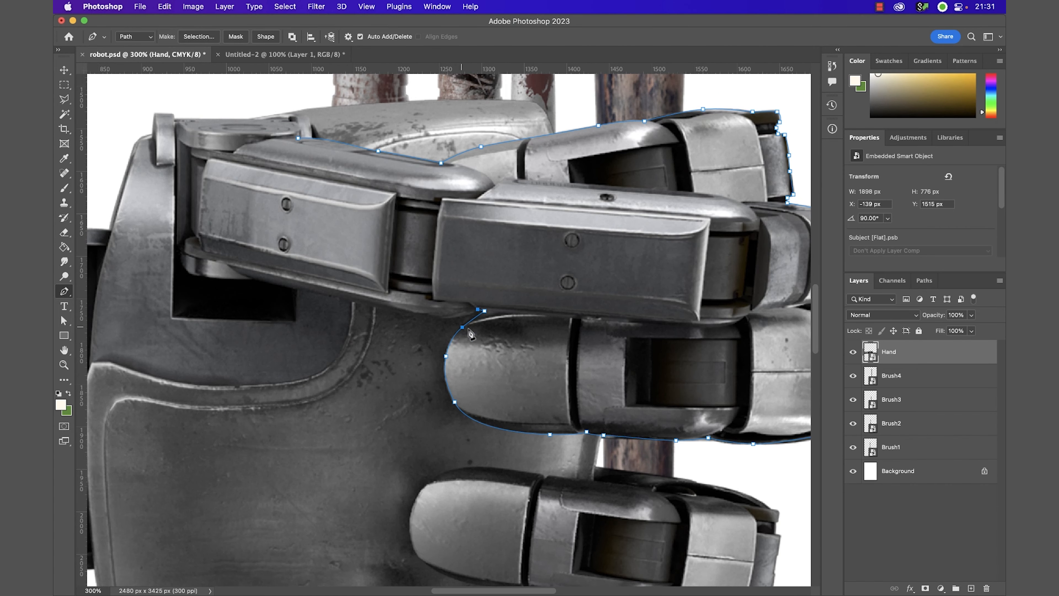
{"action": "key", "text": "super+plus"}
{"action": "key", "text": "super+plus"}
{"action": "key", "text": "super+plus"}
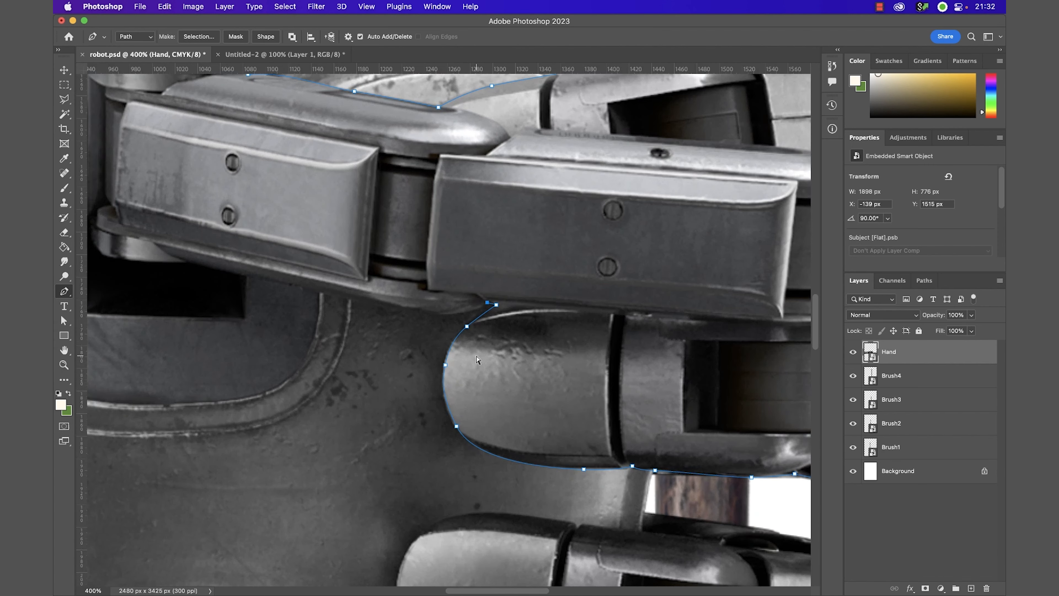
{"action": "left_click_drag", "start_coordinate": [446, 307], "coordinate": [415, 305]}
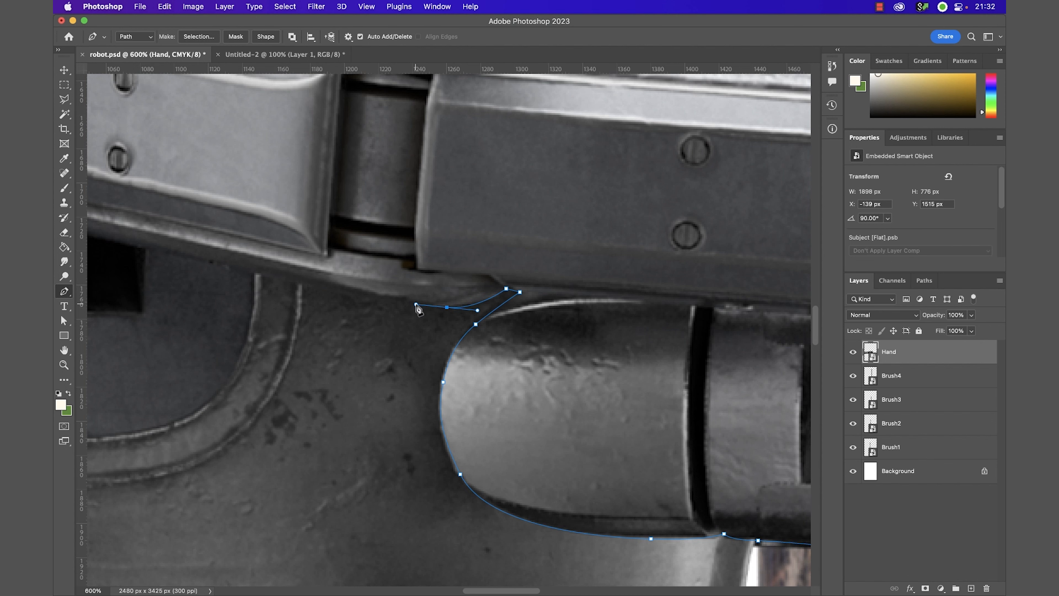
{"action": "left_click", "coordinate": [283, 281]}
{"action": "left_click_drag", "start_coordinate": [293, 281], "coordinate": [608, 302]}
{"action": "left_click_drag", "start_coordinate": [401, 256], "coordinate": [373, 251]}
{"action": "left_click", "coordinate": [369, 250]}
- Trace around the thumb's base joint and close the path at its starting point
{"action": "left_click", "coordinate": [283, 245]}
{"action": "left_click", "coordinate": [237, 171]}
{"action": "left_click_drag", "start_coordinate": [231, 212], "coordinate": [311, 373]}
{"action": "left_click", "coordinate": [258, 164]}
{"action": "left_click_drag", "start_coordinate": [305, 301], "coordinate": [306, 267]}
{"action": "left_click", "coordinate": [341, 217]}
{"action": "left_click", "coordinate": [391, 201]}
{"action": "left_click", "coordinate": [516, 178]}
{"action": "left_click_drag", "start_coordinate": [628, 338], "coordinate": [571, 212]}
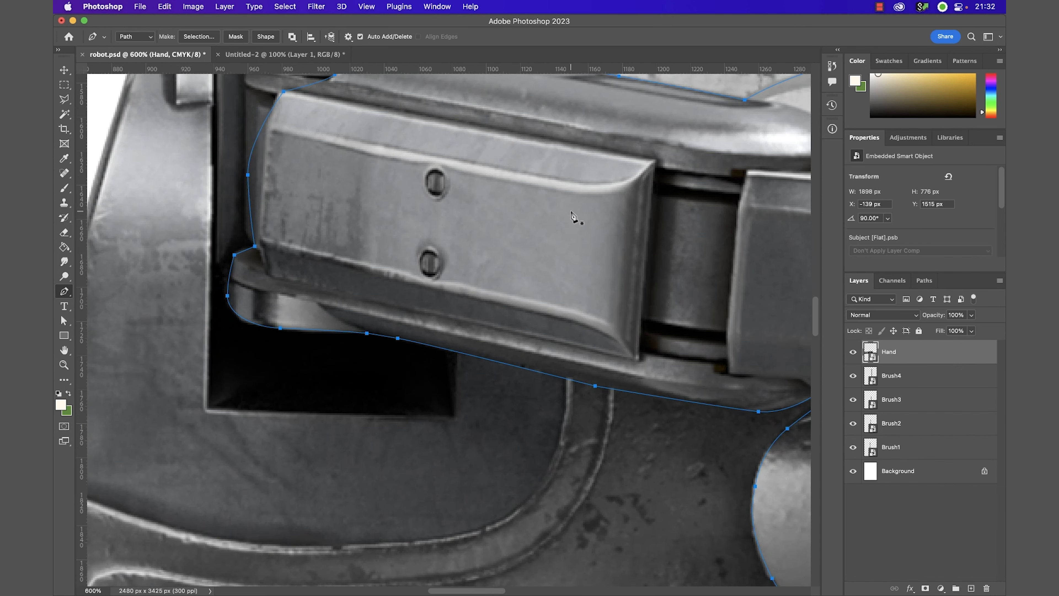
- Start a new path along the upper edge of the ring finger, following the notch at its joint
{"action": "scroll", "coordinate": [572, 216], "scroll_direction": "down", "scroll_amount": 15}
{"action": "scroll", "coordinate": [572, 216], "scroll_direction": "right", "scroll_amount": 15}
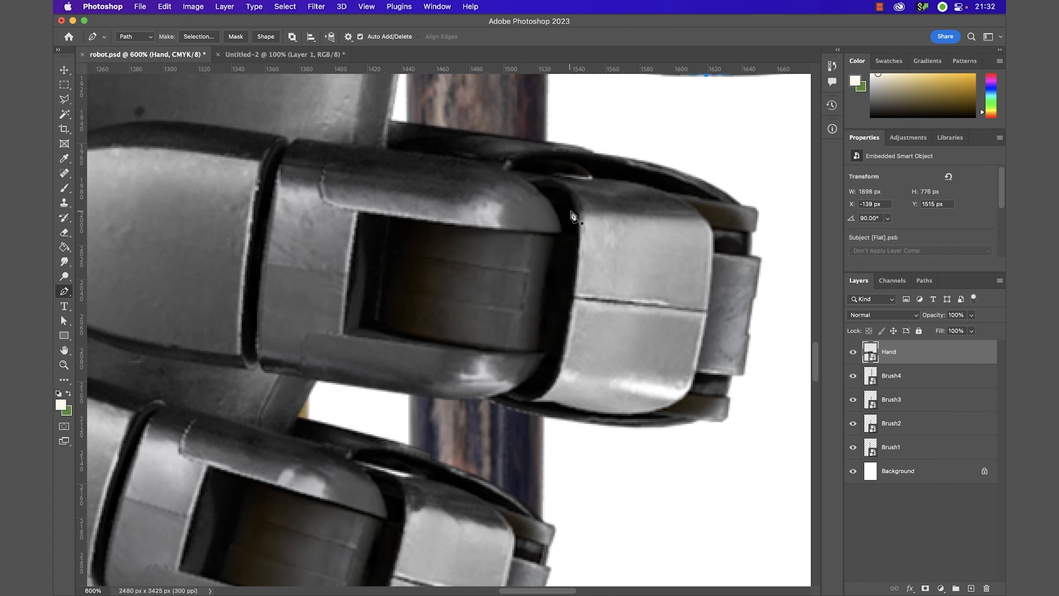
{"action": "scroll", "coordinate": [532, 250], "scroll_direction": "down", "scroll_amount": 10}
{"action": "scroll", "coordinate": [532, 250], "scroll_direction": "left", "scroll_amount": 10}
{"action": "scroll", "coordinate": [491, 292], "scroll_direction": "up", "scroll_amount": 10}
{"action": "scroll", "coordinate": [490, 292], "scroll_direction": "right", "scroll_amount": 2}
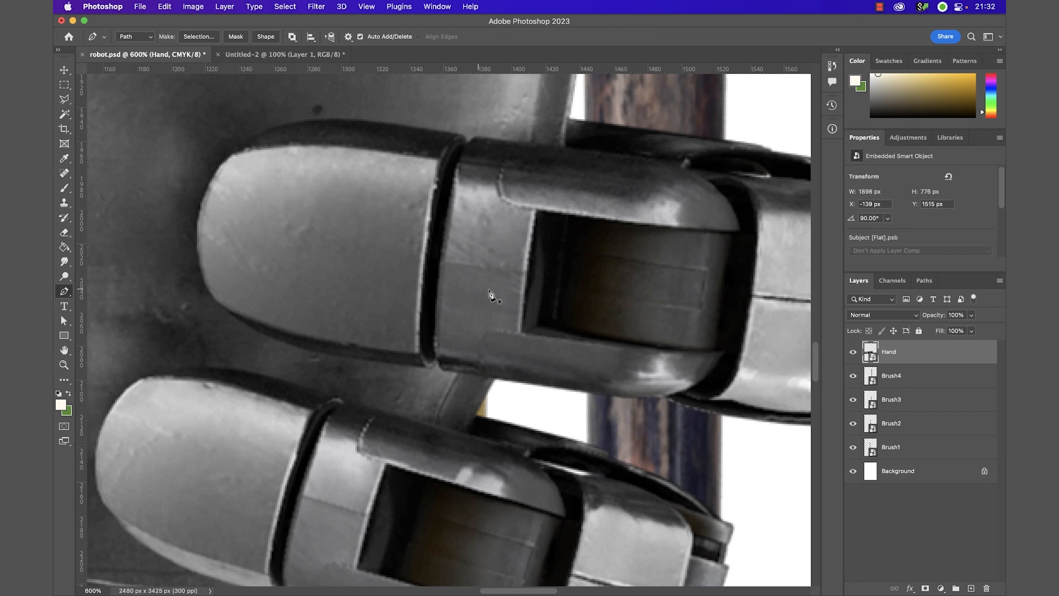
{"action": "scroll", "coordinate": [490, 294], "scroll_direction": "up", "scroll_amount": 2}
{"action": "scroll", "coordinate": [490, 295], "scroll_direction": "right", "scroll_amount": 2}
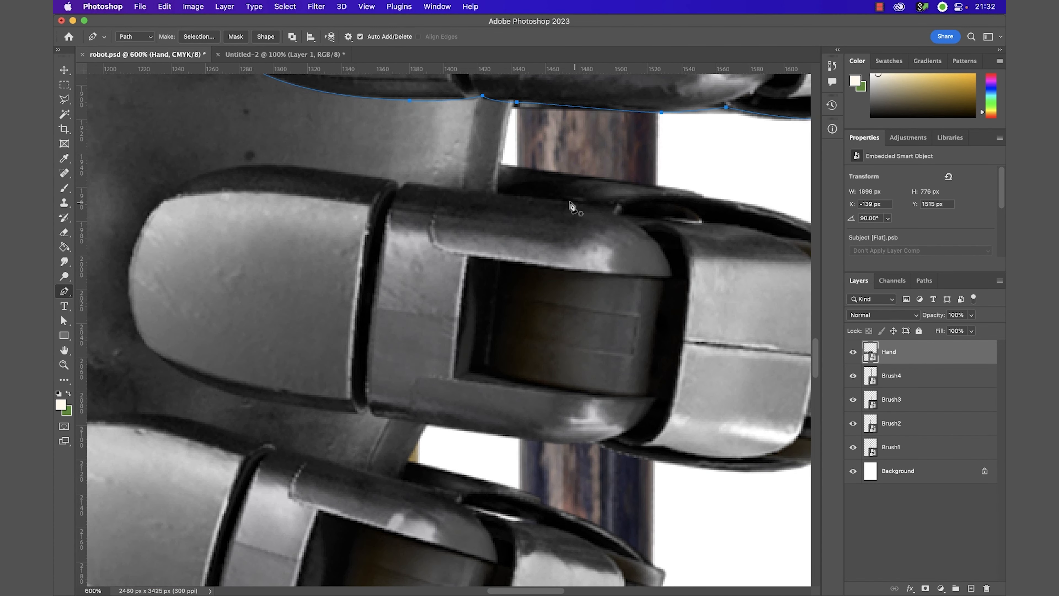
{"action": "scroll", "coordinate": [572, 206], "scroll_direction": "right", "scroll_amount": 2}
{"action": "left_click", "coordinate": [567, 209]}
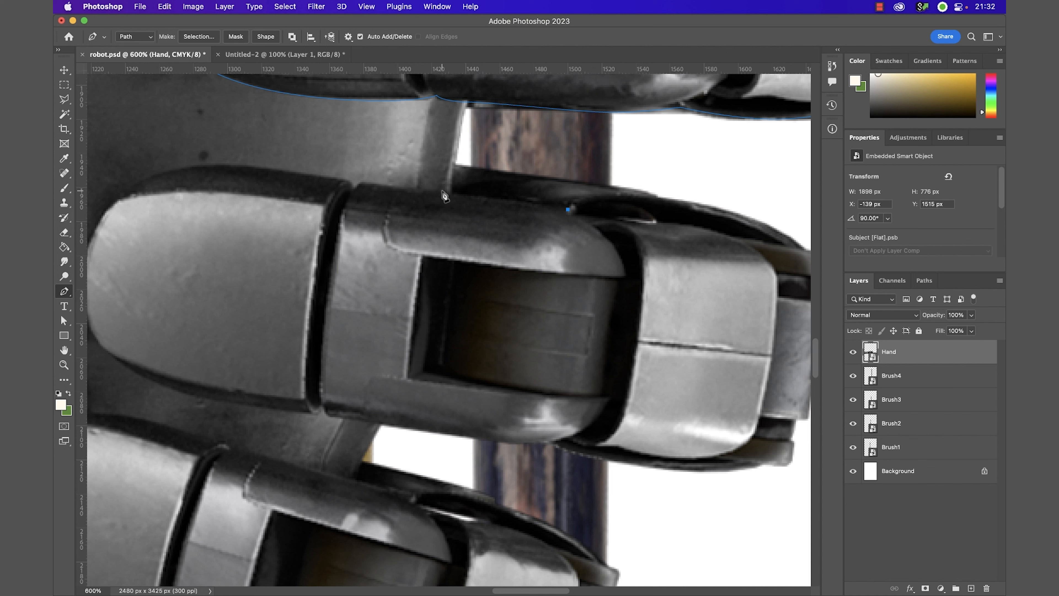
{"action": "left_click_drag", "start_coordinate": [442, 192], "coordinate": [413, 189]}
{"action": "left_click", "coordinate": [361, 183]}
{"action": "left_click", "coordinate": [355, 187]}
{"action": "left_click_drag", "start_coordinate": [290, 172], "coordinate": [402, 162]}
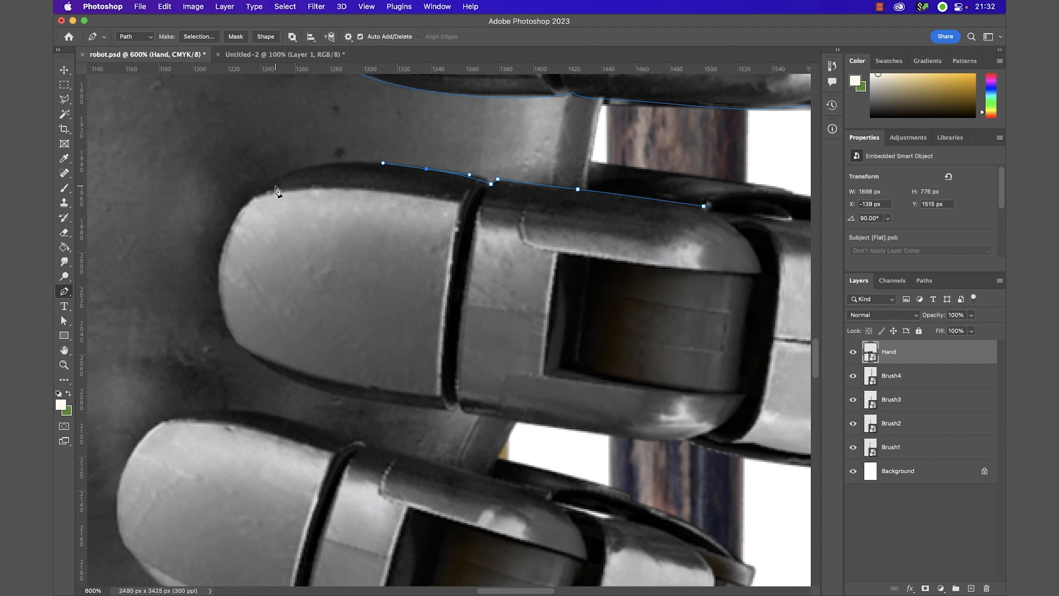
{"action": "left_click_drag", "start_coordinate": [276, 183], "coordinate": [237, 213]}
{"action": "left_click_drag", "start_coordinate": [220, 286], "coordinate": [225, 333]}
{"action": "key", "text": "super+z"}
{"action": "key", "text": "super+z"}
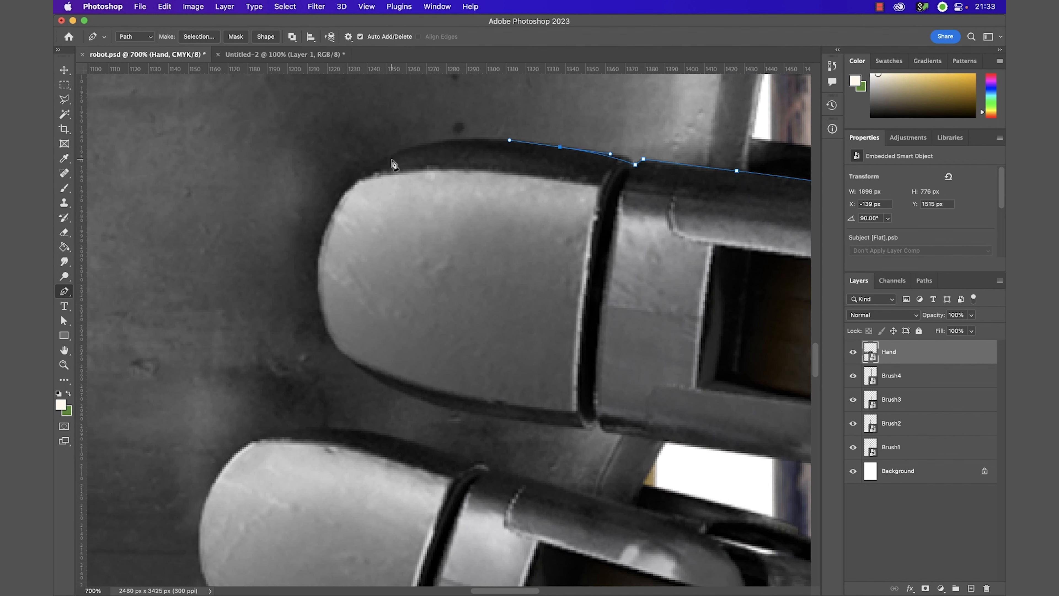
- Trace the ring finger's rounded tip and its underside, including the notch at the joint
{"action": "left_click_drag", "start_coordinate": [393, 159], "coordinate": [342, 185]}
{"action": "left_click_drag", "start_coordinate": [320, 296], "coordinate": [317, 348]}
{"action": "key", "text": "super+z"}
{"action": "left_click_drag", "start_coordinate": [319, 250], "coordinate": [314, 284]}
{"action": "mouse_move", "coordinate": [339, 354]}
{"action": "left_mouse_down"}
{"action": "mouse_move", "coordinate": [361, 376]}
{"action": "mouse_move", "coordinate": [253, 301]}
{"action": "left_mouse_up"}
{"action": "left_click_drag", "start_coordinate": [357, 336], "coordinate": [401, 343]}
{"action": "left_click", "coordinate": [482, 354]}
{"action": "left_click", "coordinate": [492, 346]}
{"action": "left_click", "coordinate": [500, 356]}
{"action": "left_click_drag", "start_coordinate": [500, 356], "coordinate": [208, 324]}
{"action": "left_click_drag", "start_coordinate": [385, 353], "coordinate": [439, 359]}
{"action": "left_click", "coordinate": [467, 354]}
- Trace the ring finger's knuckle end and close its path along the upper edge
{"action": "left_click_drag", "start_coordinate": [593, 384], "coordinate": [663, 391]}
{"action": "left_click", "coordinate": [712, 380]}
{"action": "left_click", "coordinate": [745, 382]}
{"action": "left_click", "coordinate": [746, 357]}
{"action": "left_click", "coordinate": [743, 351]}
{"action": "left_click", "coordinate": [752, 331]}
{"action": "left_click", "coordinate": [764, 325]}
{"action": "left_click", "coordinate": [778, 190]}
{"action": "left_click", "coordinate": [744, 291]}
{"action": "left_click_drag", "start_coordinate": [746, 246], "coordinate": [728, 228]}
{"action": "mouse_move", "coordinate": [573, 178]}
{"action": "left_mouse_down"}
{"action": "mouse_move", "coordinate": [506, 172]}
{"action": "mouse_move", "coordinate": [441, 199]}
{"action": "mouse_move", "coordinate": [808, 0]}
{"action": "left_mouse_up"}
- Start a path around the little finger's rounded tip and continue it along the underside
{"action": "left_click_drag", "start_coordinate": [187, 169], "coordinate": [159, 192]}
{"action": "left_click_drag", "start_coordinate": [156, 292], "coordinate": [171, 331]}
{"action": "left_click_drag", "start_coordinate": [265, 383], "coordinate": [301, 396]}
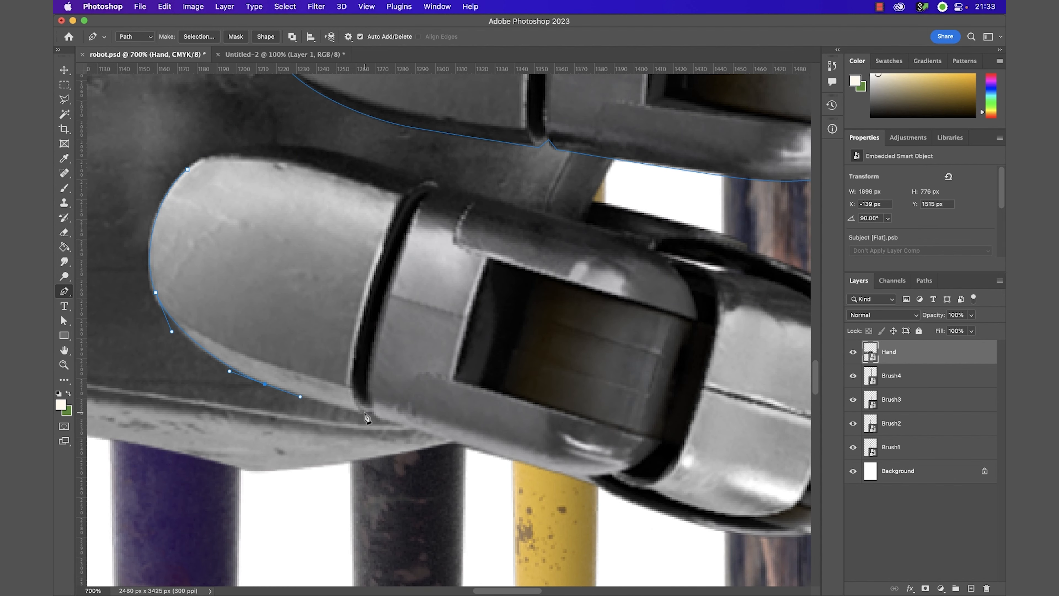
{"action": "left_click", "coordinate": [364, 413]}
{"action": "left_click", "coordinate": [374, 411]}
{"action": "left_click_drag", "start_coordinate": [433, 425], "coordinate": [340, 254]}
{"action": "left_click", "coordinate": [362, 268]}
{"action": "left_click_drag", "start_coordinate": [510, 315], "coordinate": [528, 325]}
{"action": "left_click_drag", "start_coordinate": [625, 355], "coordinate": [654, 362]}
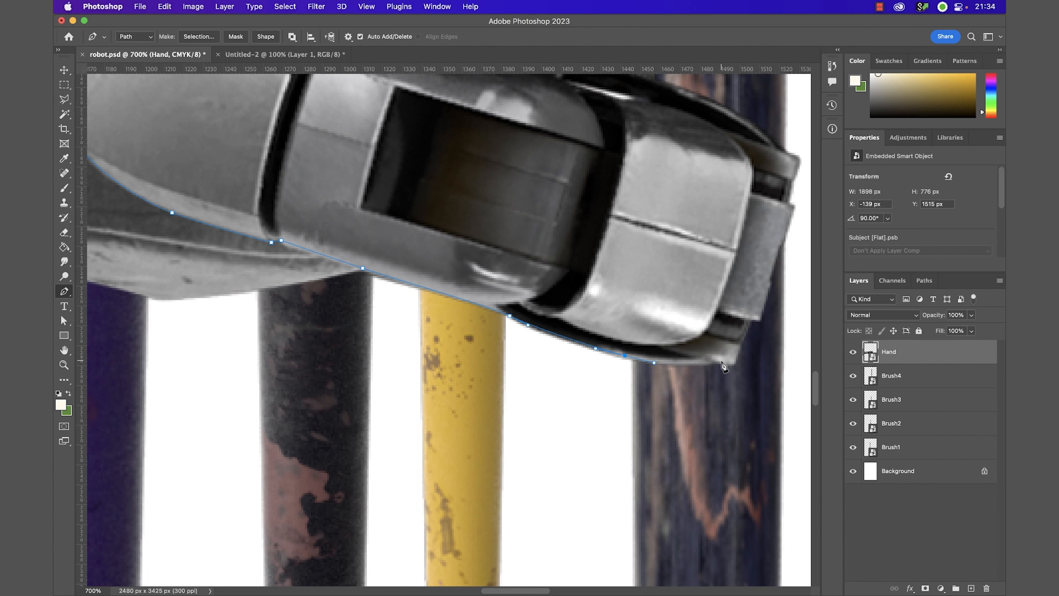
- Trace the little finger's knuckle end from its lower corner up to its upper edge
{"action": "left_click", "coordinate": [725, 362]}
{"action": "left_click_drag", "start_coordinate": [735, 363], "coordinate": [689, 415]}
{"action": "left_click_drag", "start_coordinate": [732, 286], "coordinate": [733, 255]}
{"action": "left_click_drag", "start_coordinate": [728, 201], "coordinate": [713, 188]}
{"action": "left_click_drag", "start_coordinate": [714, 189], "coordinate": [678, 215]}
{"action": "left_click_drag", "start_coordinate": [583, 166], "coordinate": [562, 158]}
- Trace the upper edge of the little finger back to the rounded tip and close the path
{"action": "left_click_drag", "start_coordinate": [481, 152], "coordinate": [490, 365]}
{"action": "left_click_drag", "start_coordinate": [491, 365], "coordinate": [472, 338]}
{"action": "left_click_drag", "start_coordinate": [394, 320], "coordinate": [355, 307]}
{"action": "left_click_drag", "start_coordinate": [469, 328], "coordinate": [638, 328]}
{"action": "left_click", "coordinate": [468, 297]}
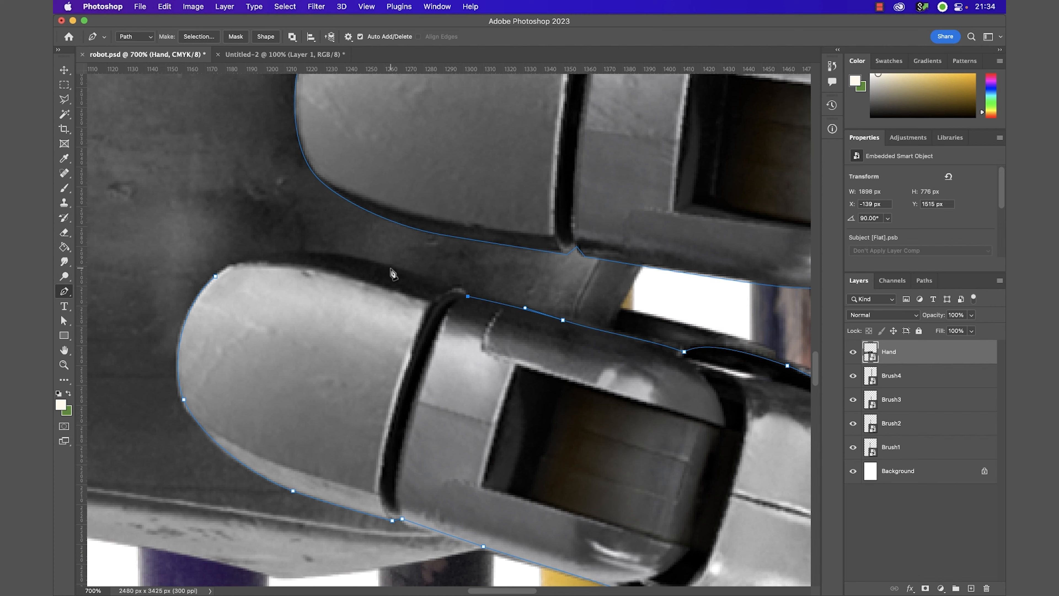
- Save the work path under the name "Fingers"
{"action": "key", "text": "super+0"}
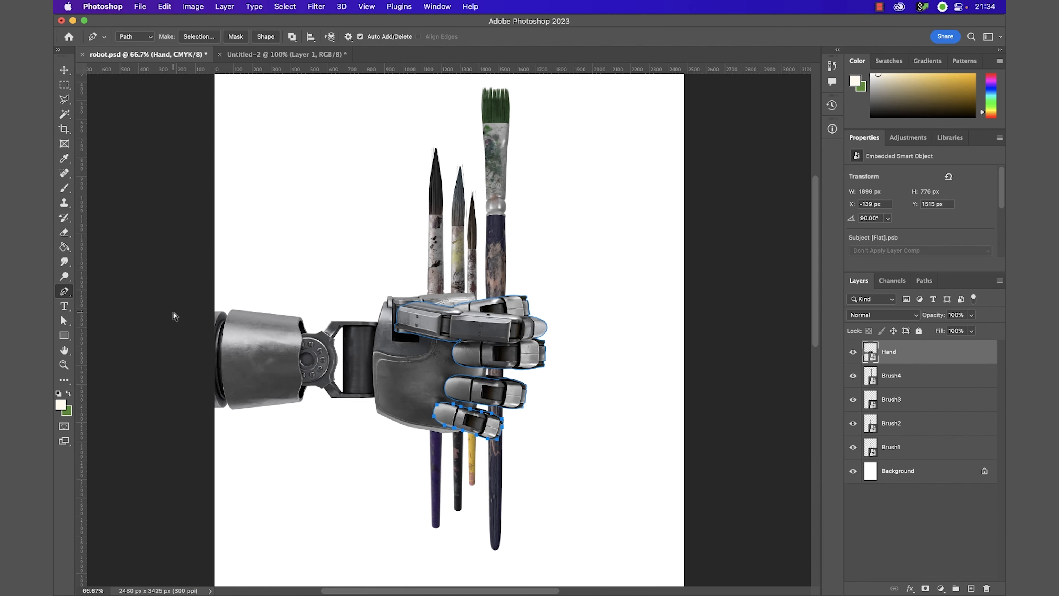
{"action": "key", "text": "super+1"}
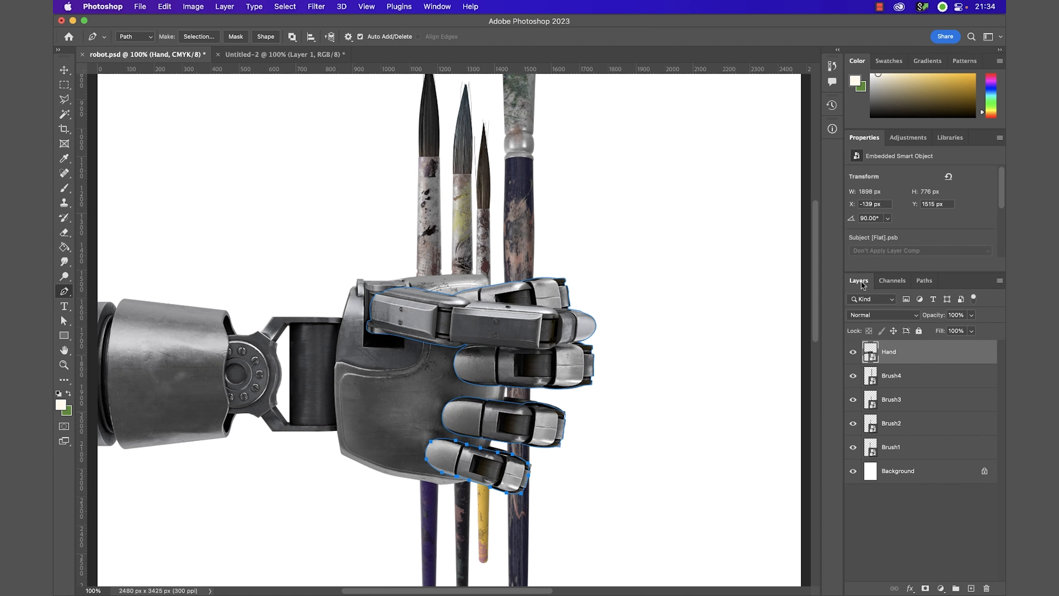
{"action": "left_click", "coordinate": [923, 282]}
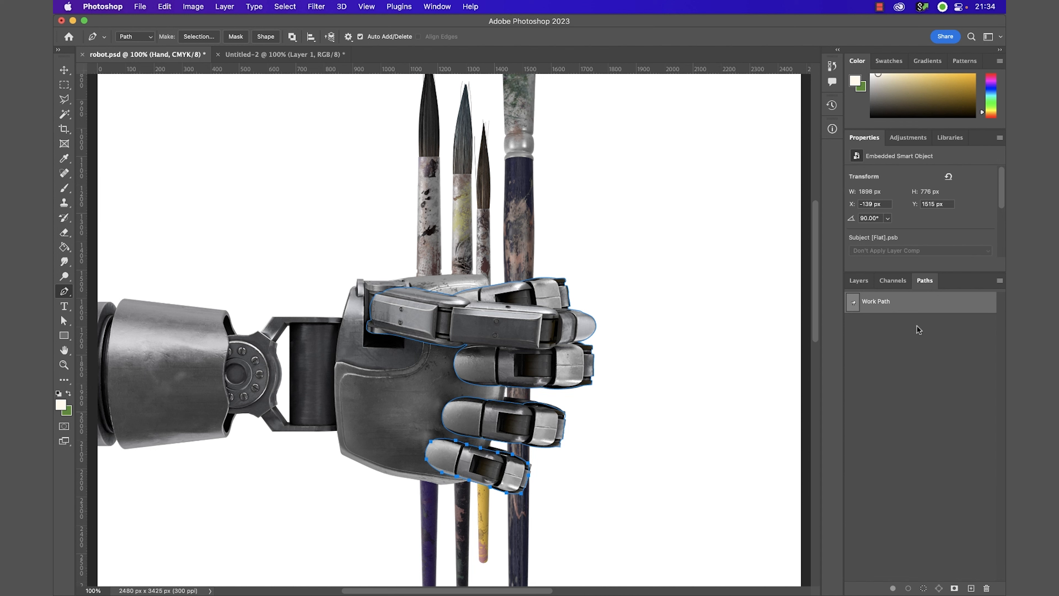
{"action": "right_click", "coordinate": [913, 306]}
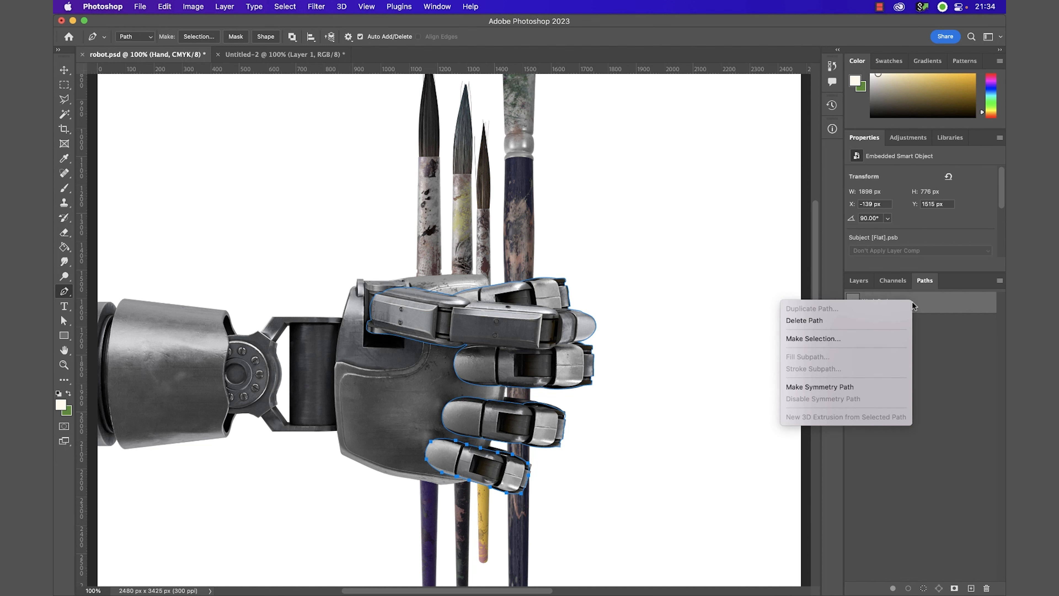
{"action": "left_click", "coordinate": [950, 341]}
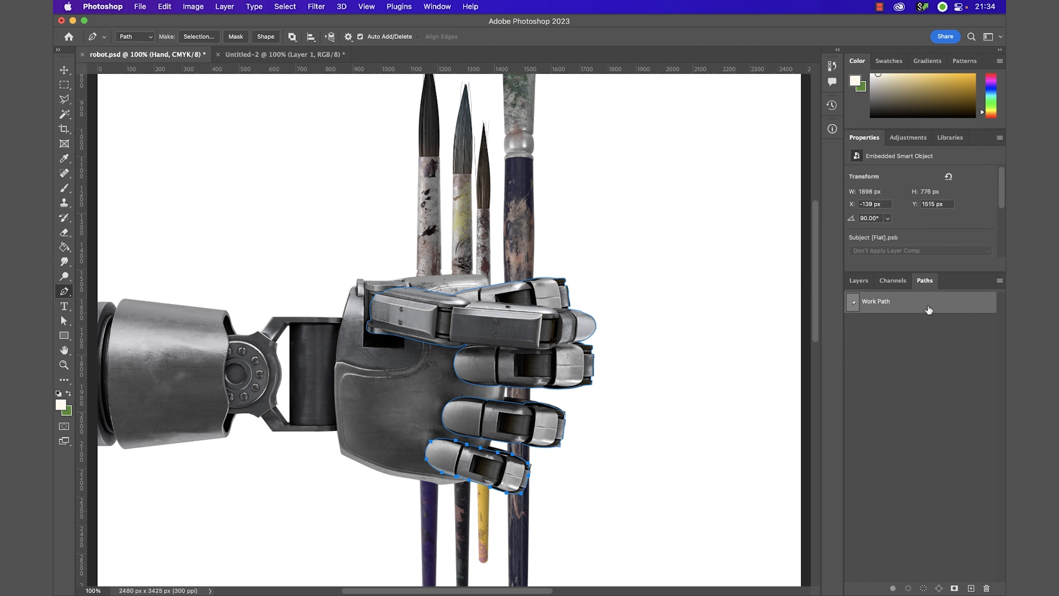
{"action": "double_click", "coordinate": [928, 309]}
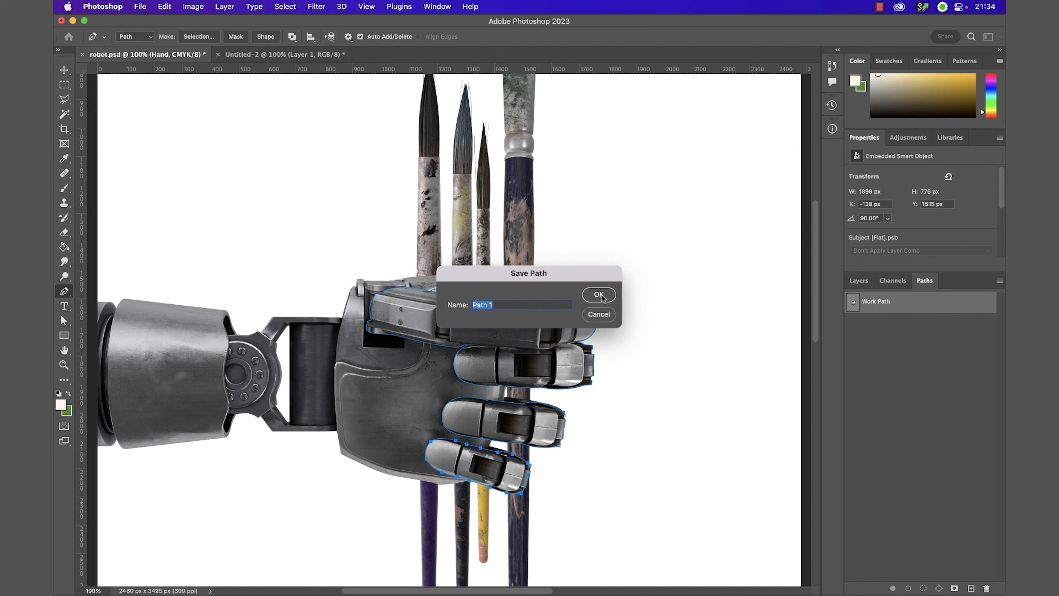
{"action": "type", "text": "Fingers"}
{"action": "key", "text": "Return"}
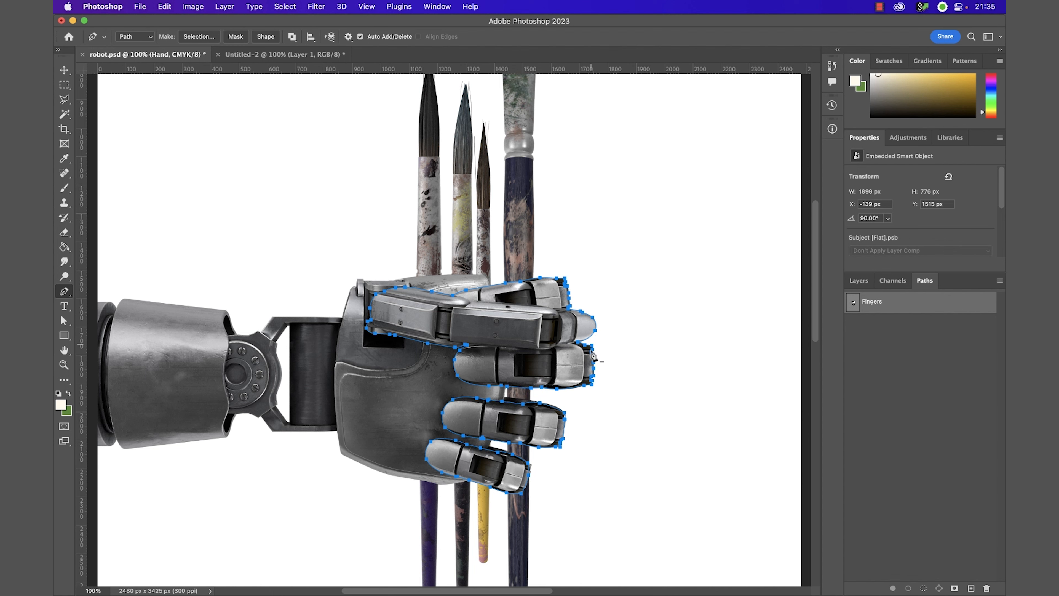
- Make a new anti-aliased selection from the Fingers path
{"action": "right_click", "coordinate": [907, 305]}
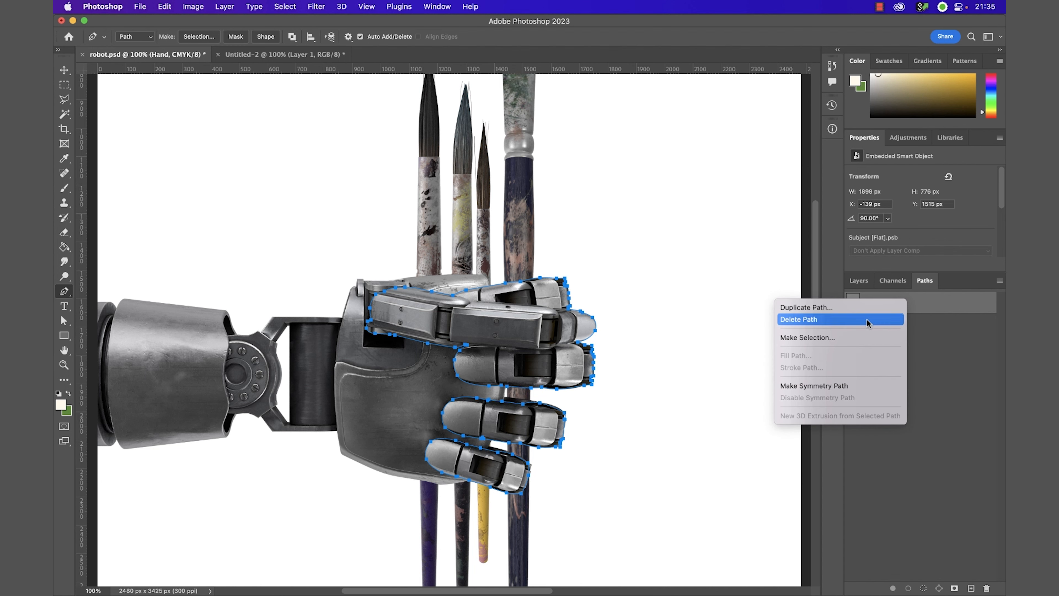
{"action": "left_click", "coordinate": [841, 337]}
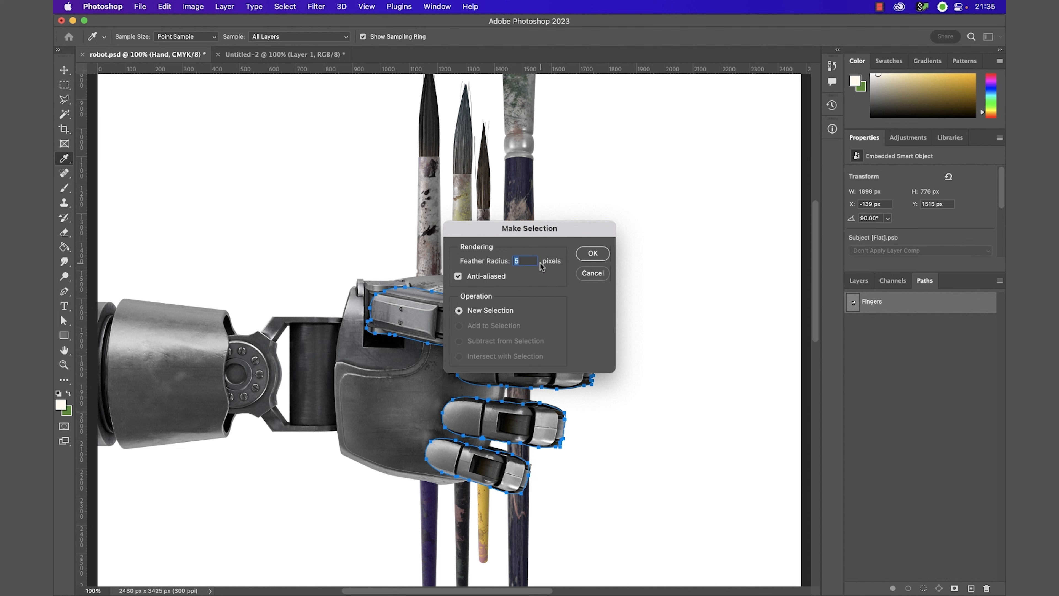
{"action": "left_click", "coordinate": [596, 255]}
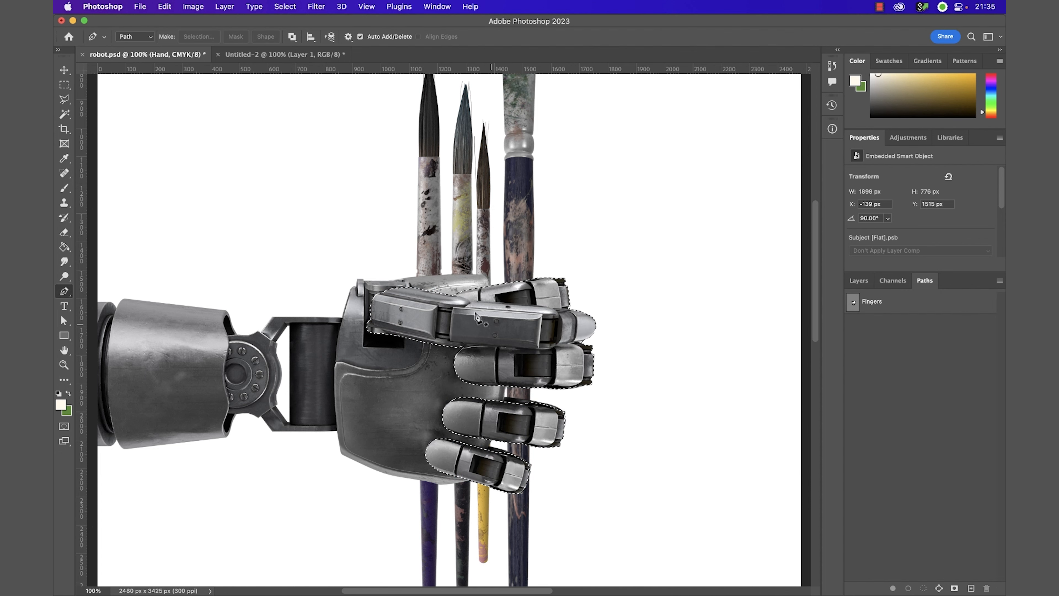
- Duplicate the Hand layer, mask the copy to the fingers selection, and check the masked result without the original hand
{"action": "left_click", "coordinate": [858, 280]}
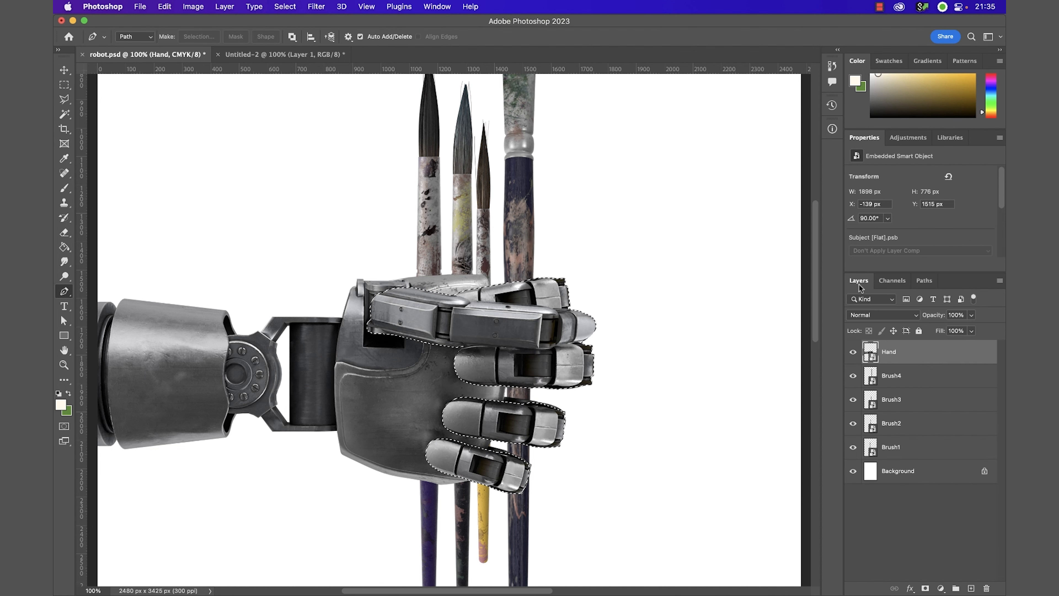
{"action": "left_click_drag", "start_coordinate": [938, 361], "coordinate": [970, 588]}
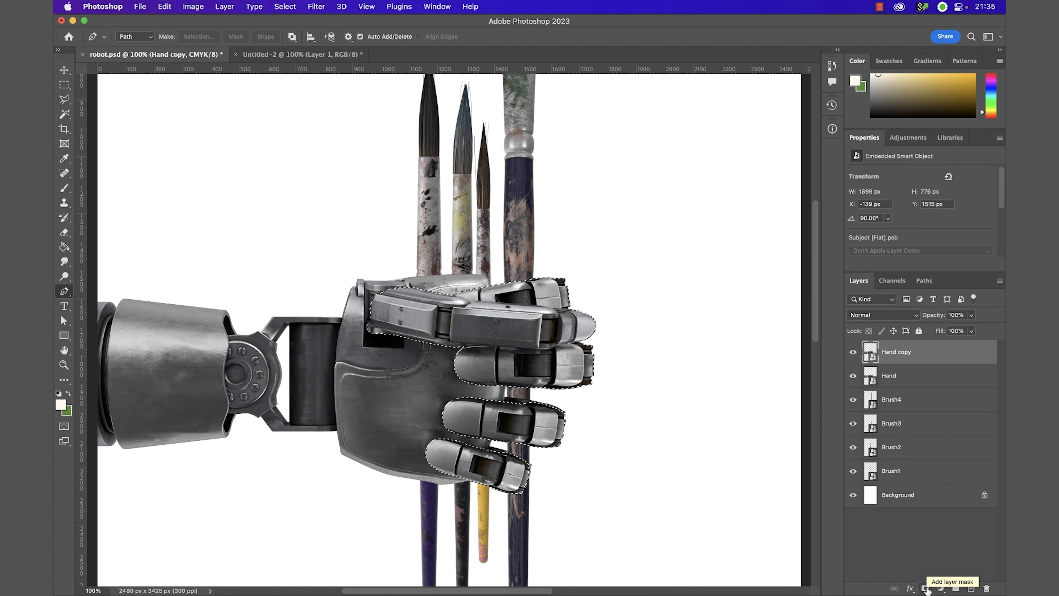
{"action": "left_click", "coordinate": [926, 588]}
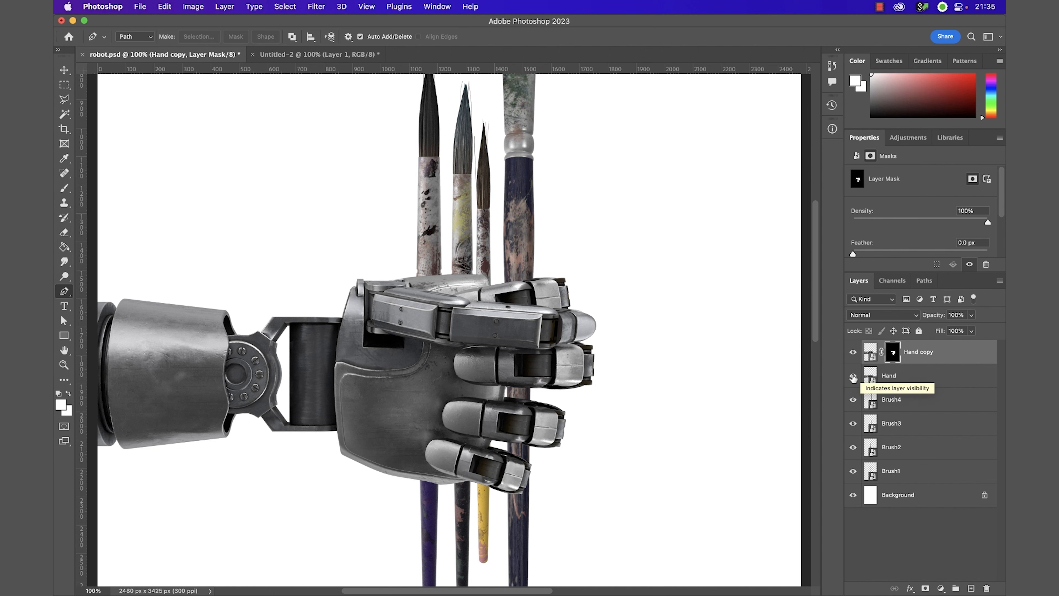
{"action": "left_click", "coordinate": [852, 376]}
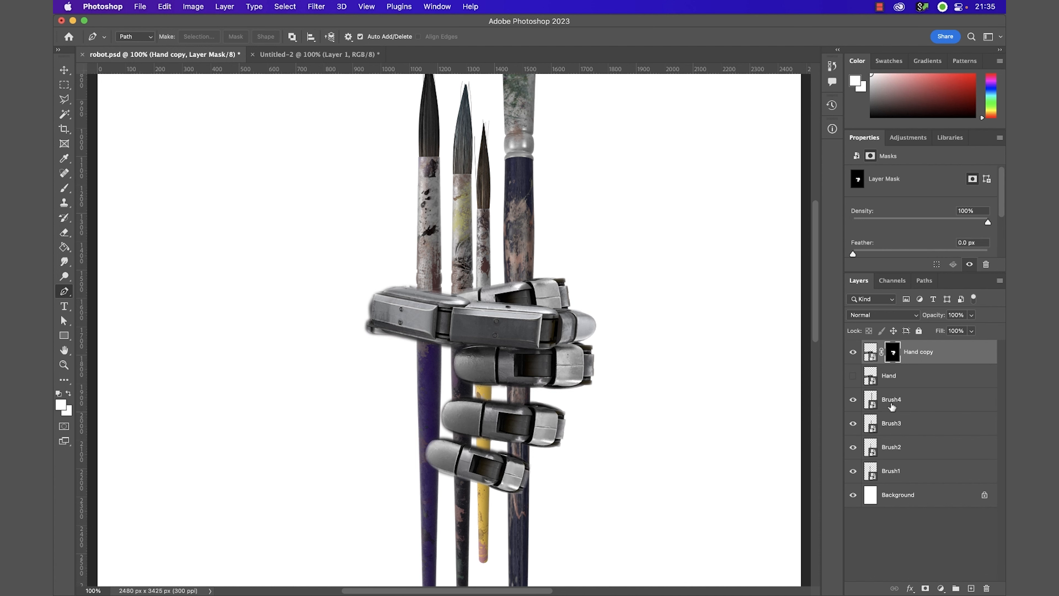
{"action": "left_click", "coordinate": [853, 377]}
- Move the original Hand layer below Brush1 in the layer stack so the brushes sit between palm and fingers
{"action": "left_click", "coordinate": [930, 381]}
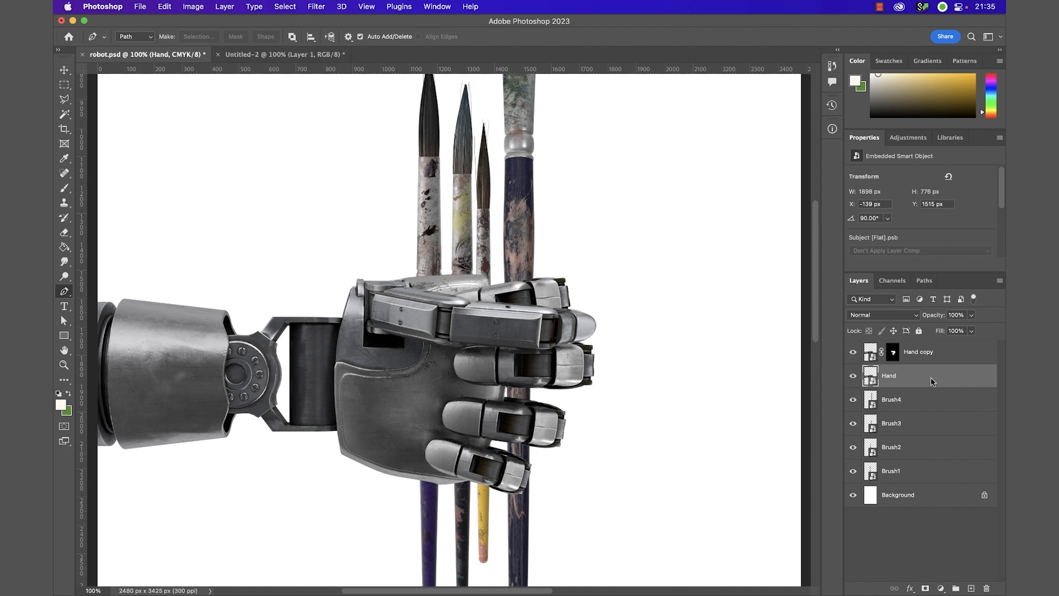
{"action": "key", "text": "super+bracketleft"}
{"action": "key", "text": "super+bracketleft"}
{"action": "key", "text": "super+bracketleft"}
{"action": "key", "text": "super+bracketleft"}
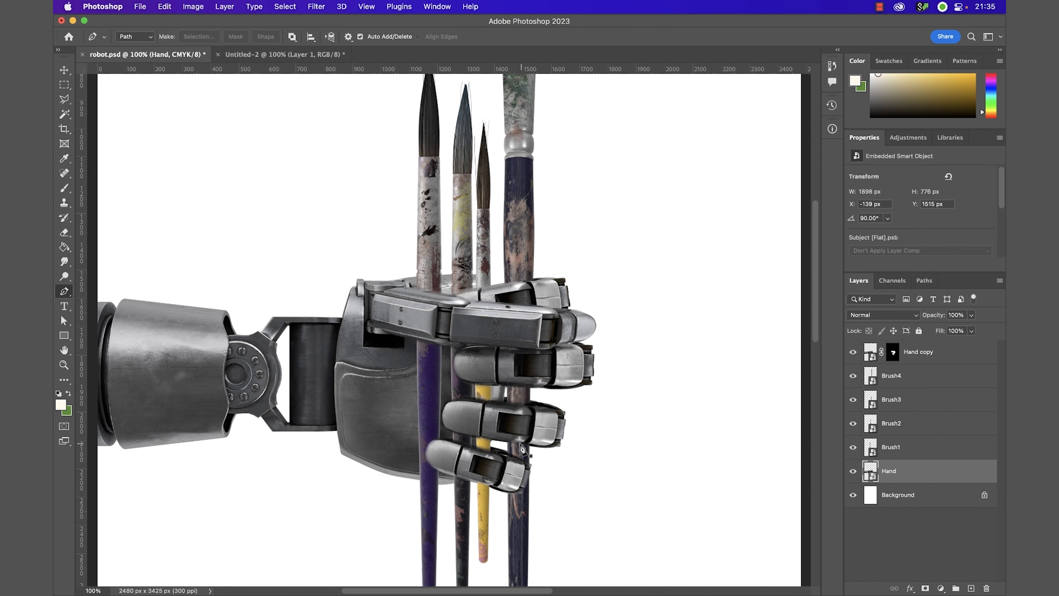
{"action": "scroll", "coordinate": [623, 260], "scroll_direction": "up", "scroll_amount": 1}
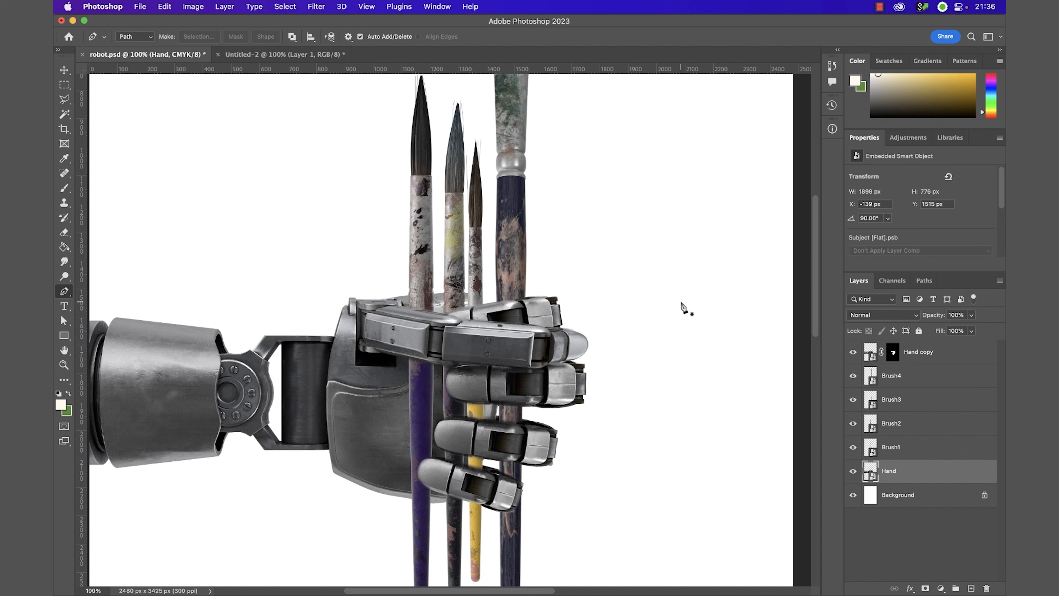
{"action": "scroll", "coordinate": [525, 294], "scroll_direction": "down", "scroll_amount": 2}
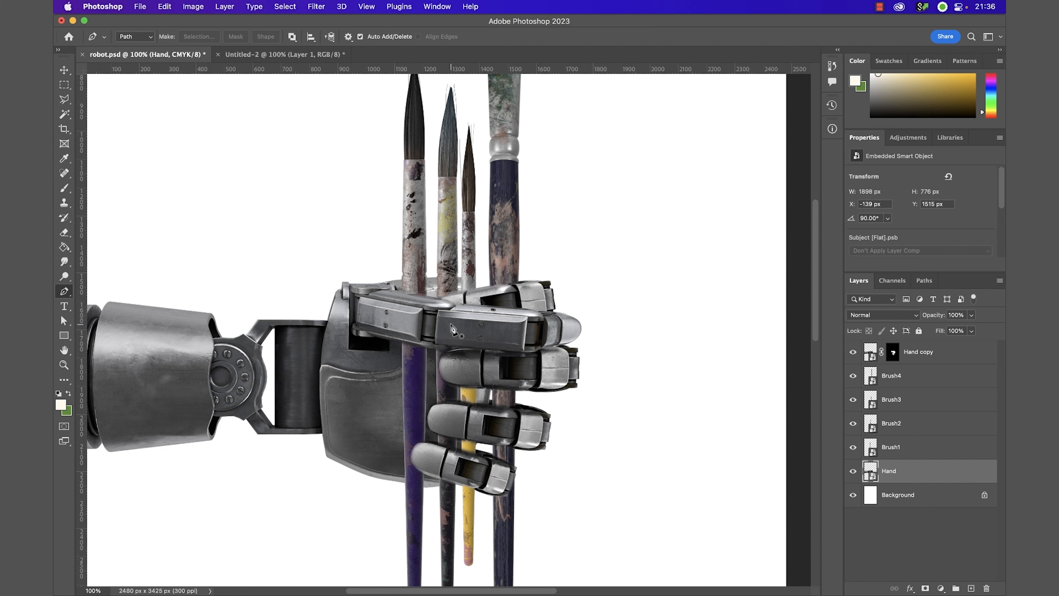
- Move the Brush1 paintbrush out of the grip, over the robot's wrist, to about X 666 px, Y 558 px
{"action": "left_click", "coordinate": [63, 86]}
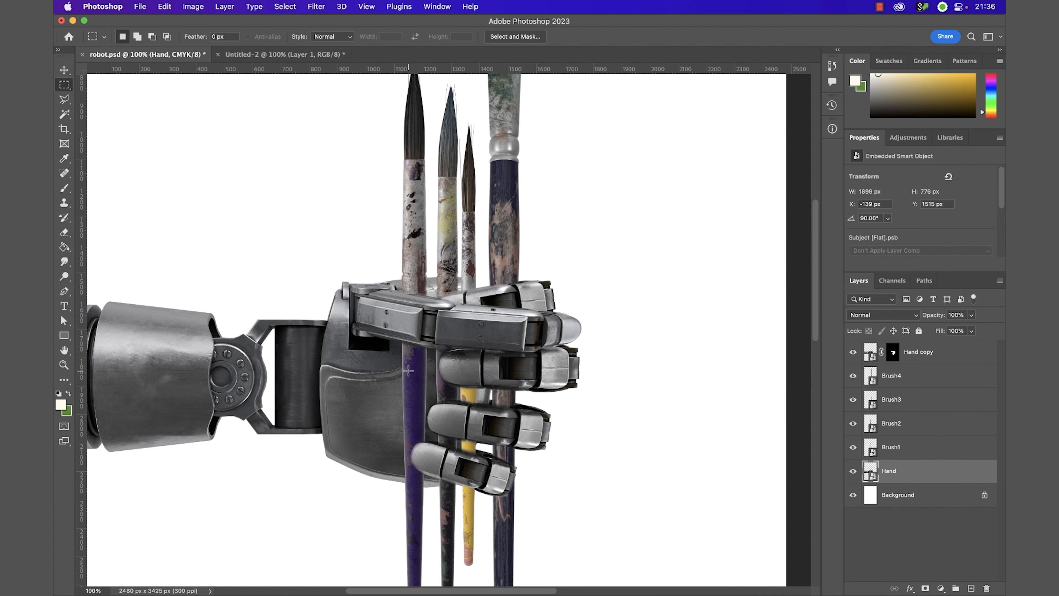
{"action": "key", "text": "super+minus"}
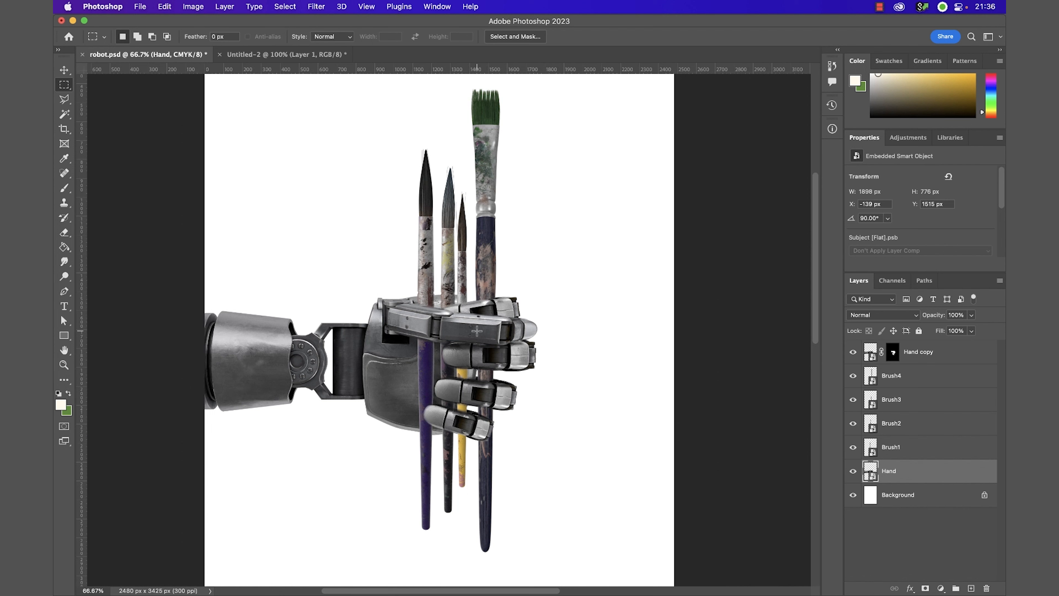
{"action": "left_click", "coordinate": [914, 451]}
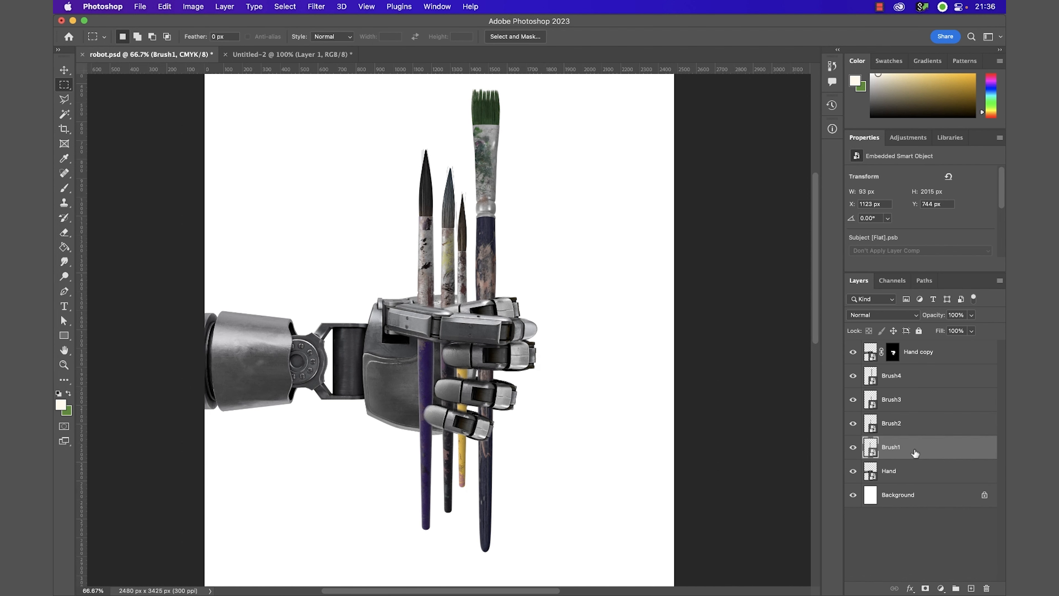
{"action": "key", "text": "v"}
{"action": "left_click_drag", "start_coordinate": [568, 245], "coordinate": [482, 212]}
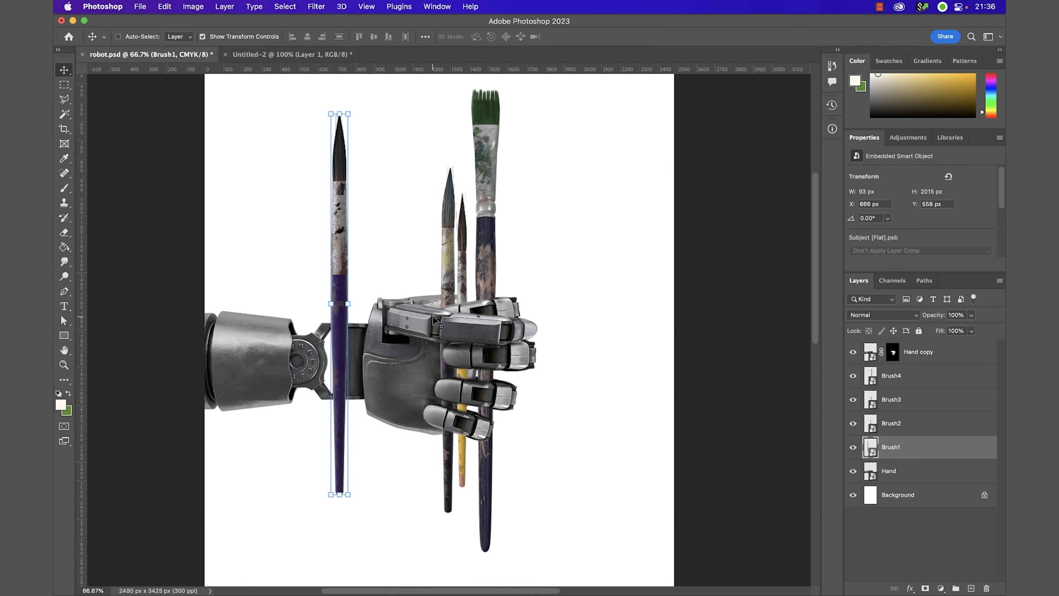
{"action": "scroll", "coordinate": [437, 324], "scroll_direction": "left", "scroll_amount": 2}
{"action": "scroll", "coordinate": [437, 324], "scroll_direction": "down", "scroll_amount": 1}
- Copy the upper half of Brush1 with a rectangular selection to a new layer and place it just above the hand
{"action": "left_click", "coordinate": [66, 86]}
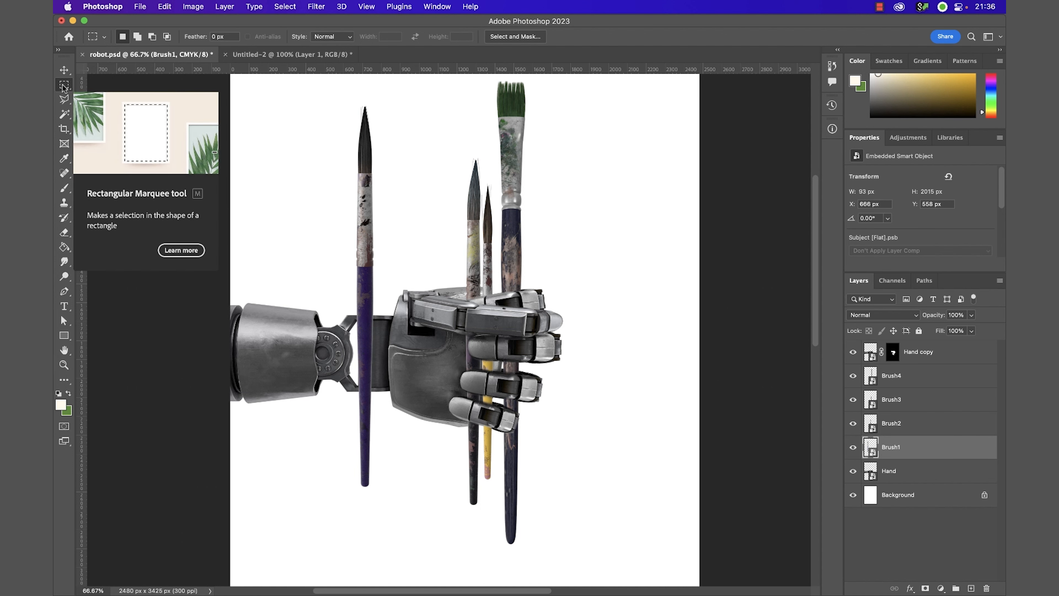
{"action": "mouse_move", "coordinate": [329, 92]}
{"action": "left_mouse_down"}
{"action": "mouse_move", "coordinate": [389, 241]}
{"action": "mouse_move", "coordinate": [393, 301]}
{"action": "left_mouse_up"}
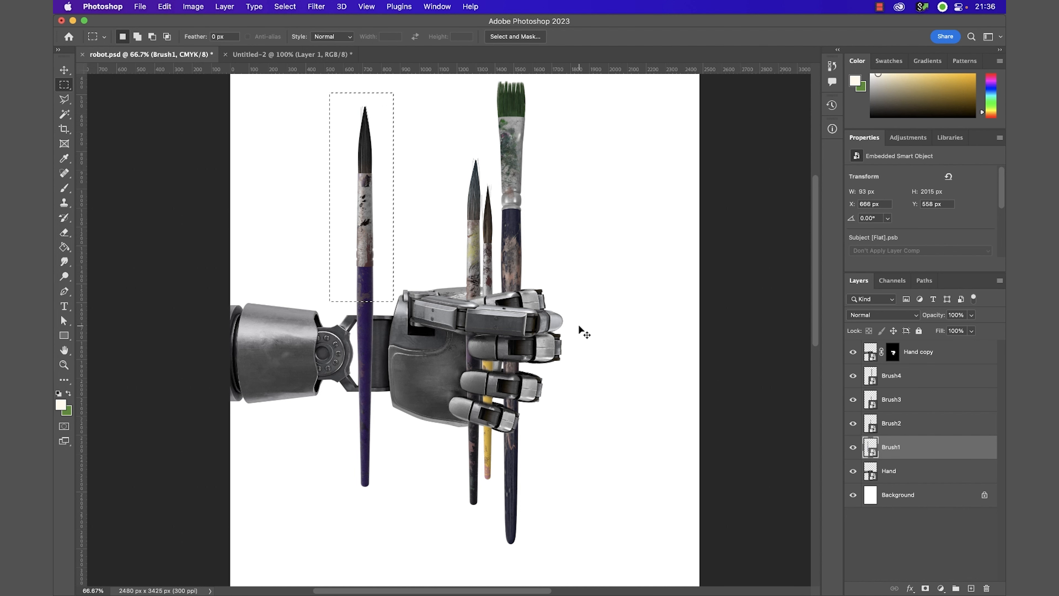
{"action": "key", "text": "super+c"}
{"action": "key", "text": "super+v"}
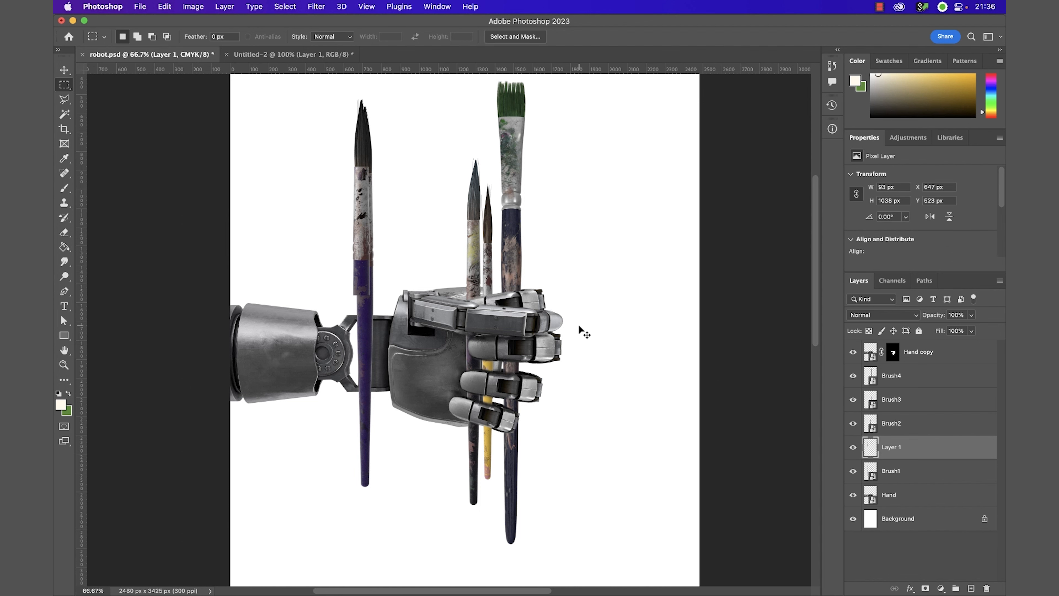
{"action": "key", "text": "v"}
{"action": "left_click_drag", "start_coordinate": [362, 217], "coordinate": [425, 199]}
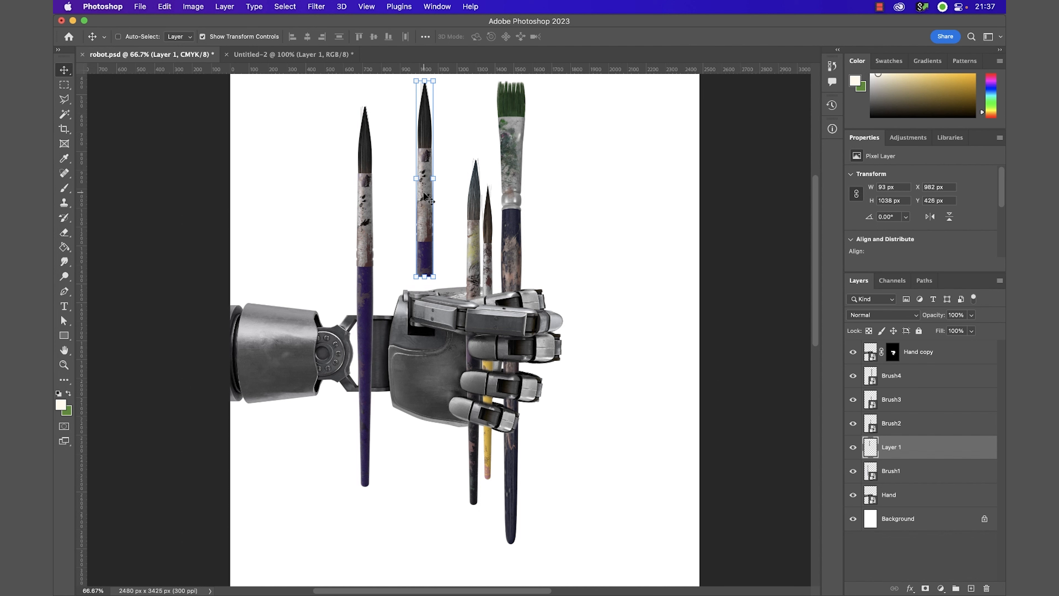
- Reselect the rectangular area, rasterize the Brush1 layer, and delete the brush's upper half inside the selection
{"action": "left_click", "coordinate": [917, 478]}
{"action": "left_click", "coordinate": [285, 6]}
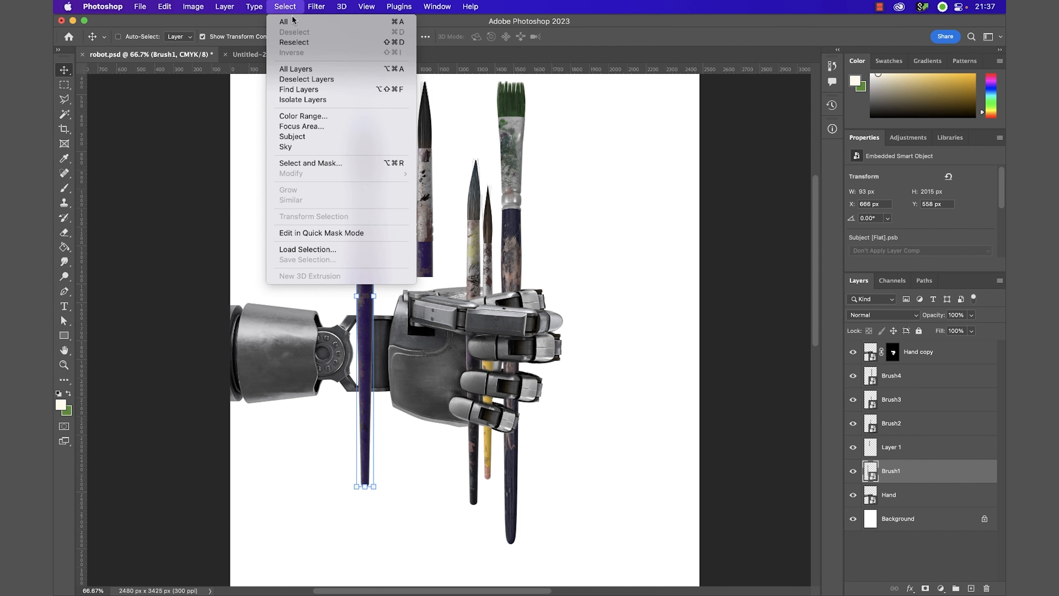
{"action": "left_click", "coordinate": [304, 42]}
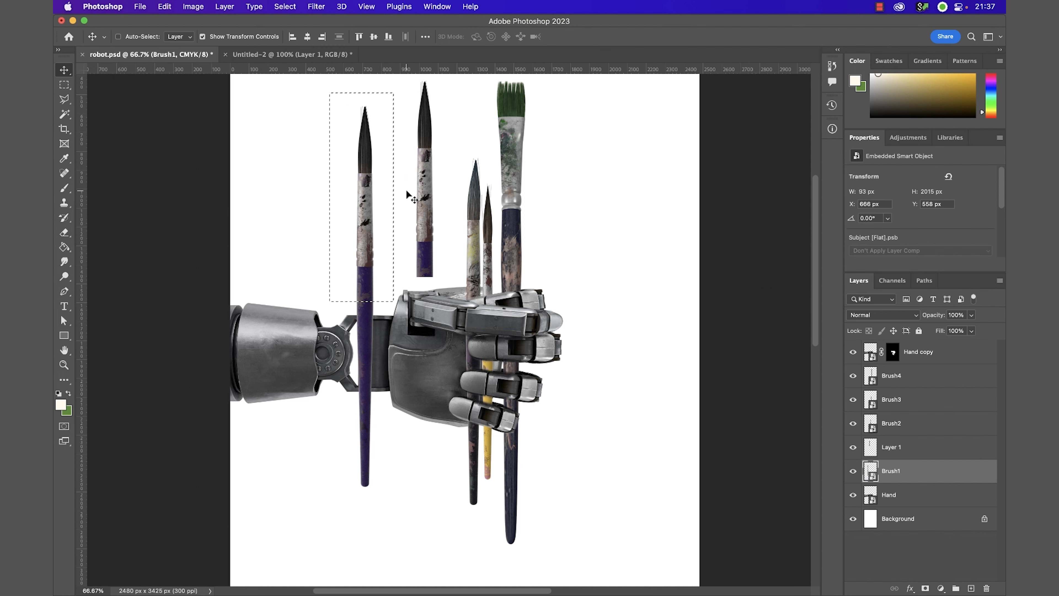
{"action": "left_click", "coordinate": [409, 196]}
{"action": "left_click", "coordinate": [561, 233]}
{"action": "right_click", "coordinate": [932, 474]}
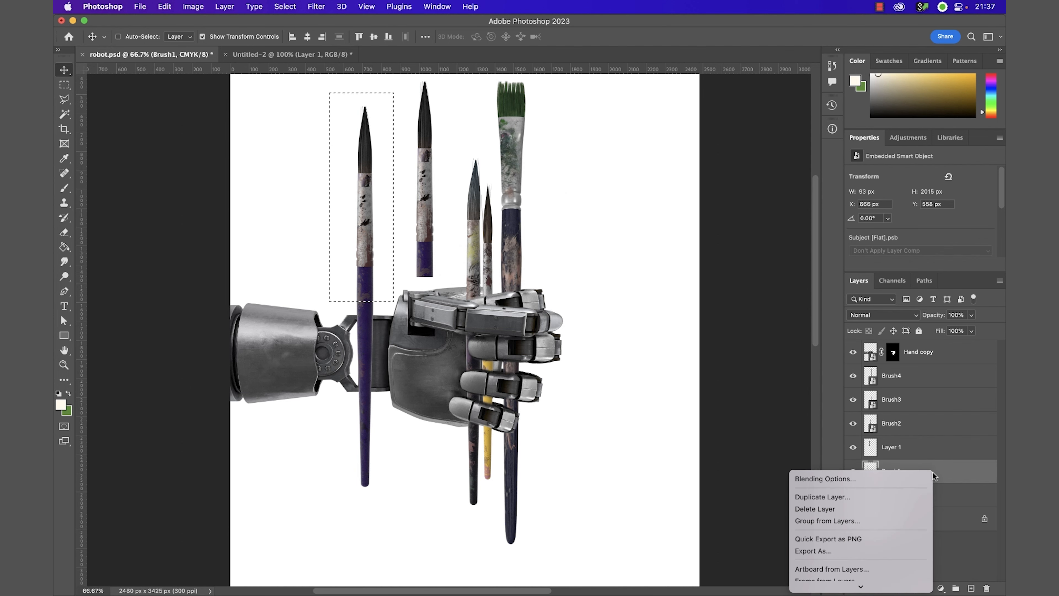
{"action": "scroll", "coordinate": [875, 509], "scroll_direction": "down", "scroll_amount": 10}
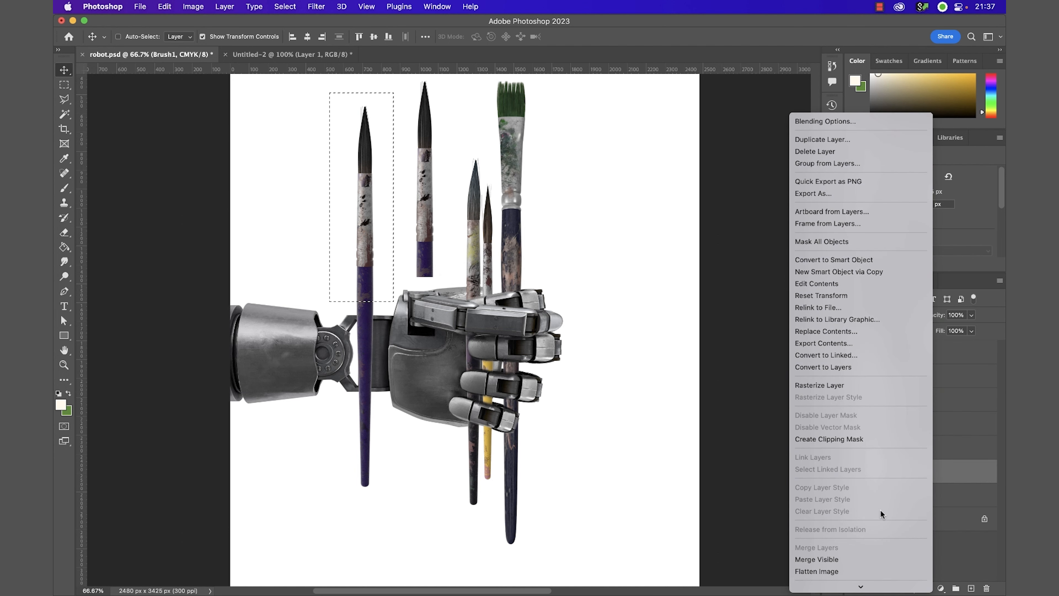
{"action": "left_click", "coordinate": [844, 384]}
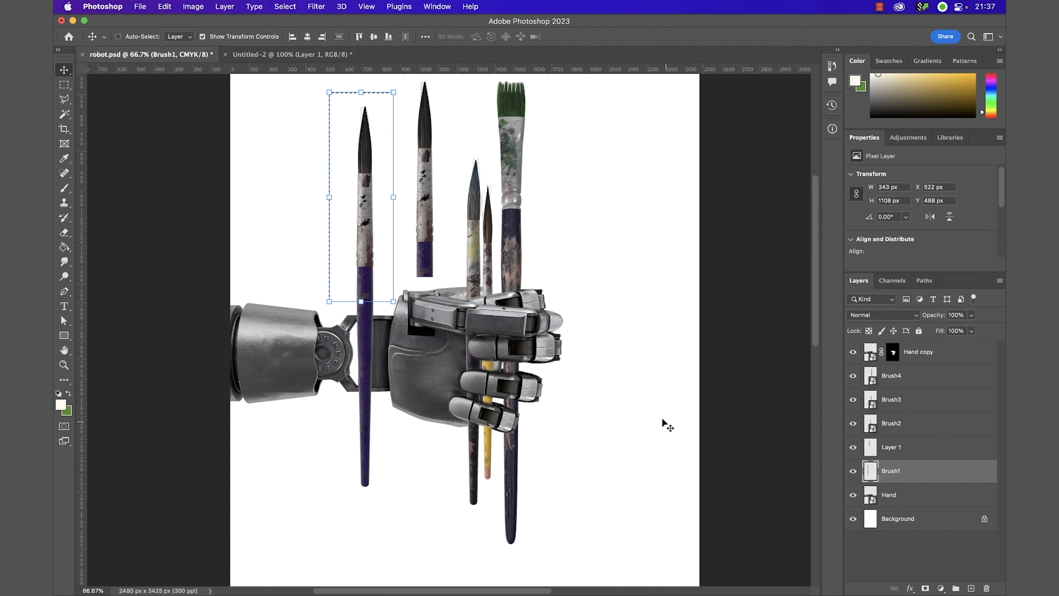
{"action": "key", "text": "BackSpace"}
{"action": "key", "text": "super+d"}
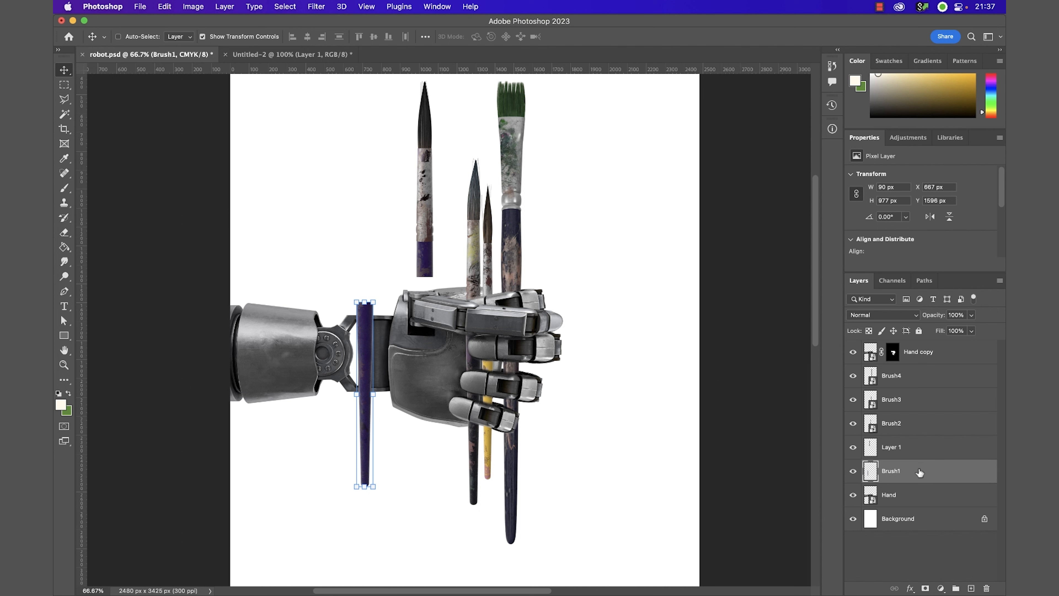
- Hide Brush2, Brush3 and Brush4, and place the Brush1 handle behind the fingers, rotated 6.71°
{"action": "left_click_drag", "start_coordinate": [366, 340], "coordinate": [488, 384]}
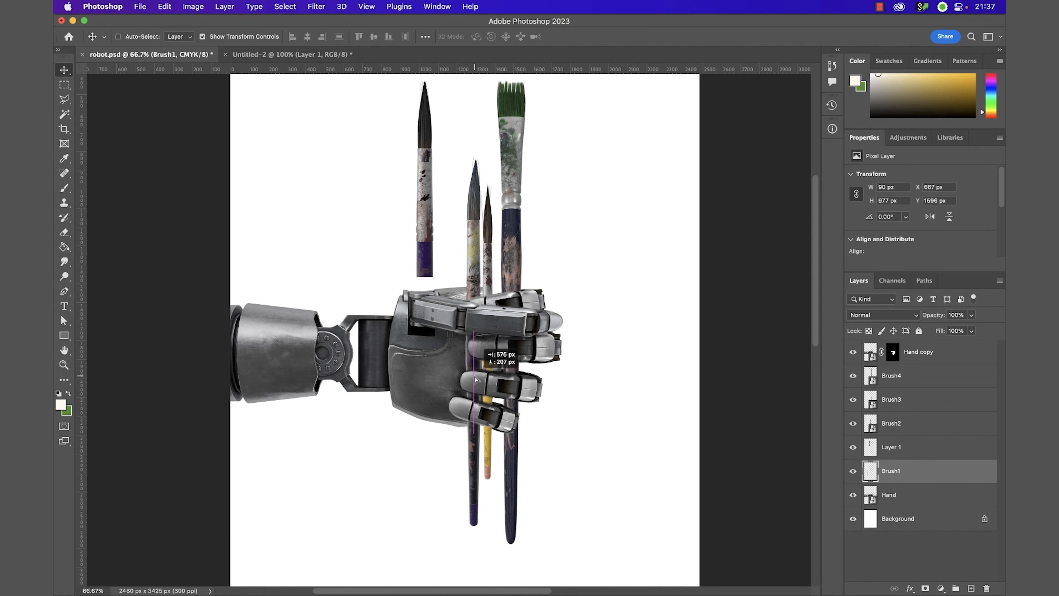
{"action": "left_click_drag", "start_coordinate": [853, 426], "coordinate": [854, 377]}
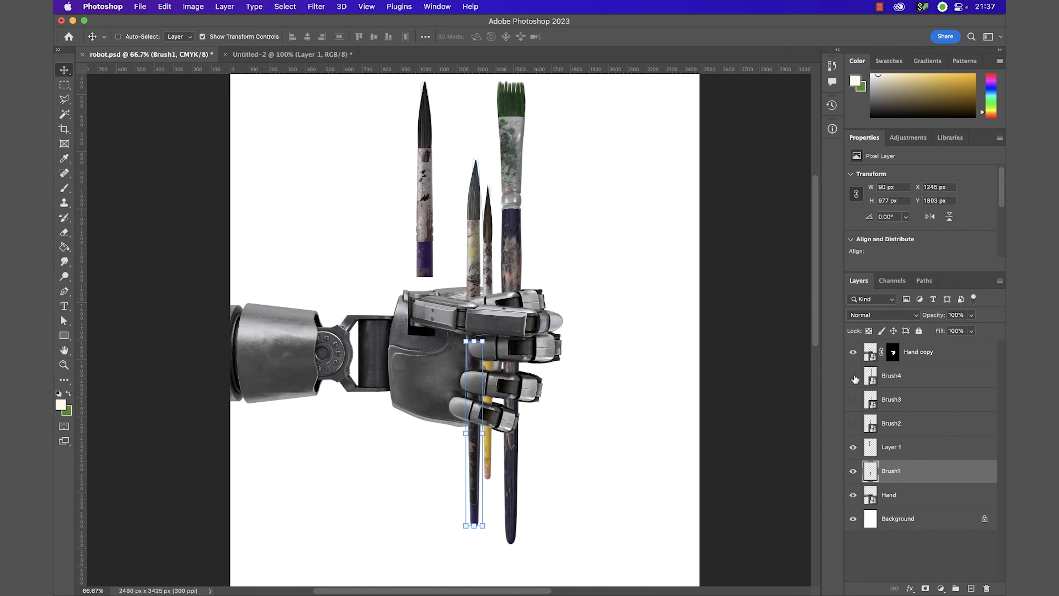
{"action": "key", "text": "super+1"}
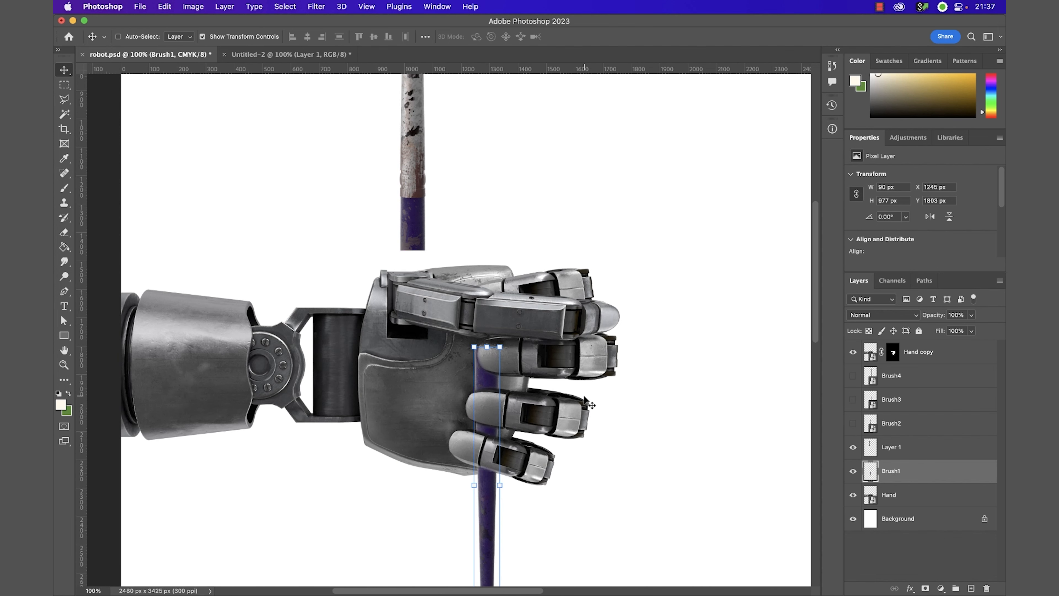
{"action": "left_click_drag", "start_coordinate": [510, 340], "coordinate": [528, 339]}
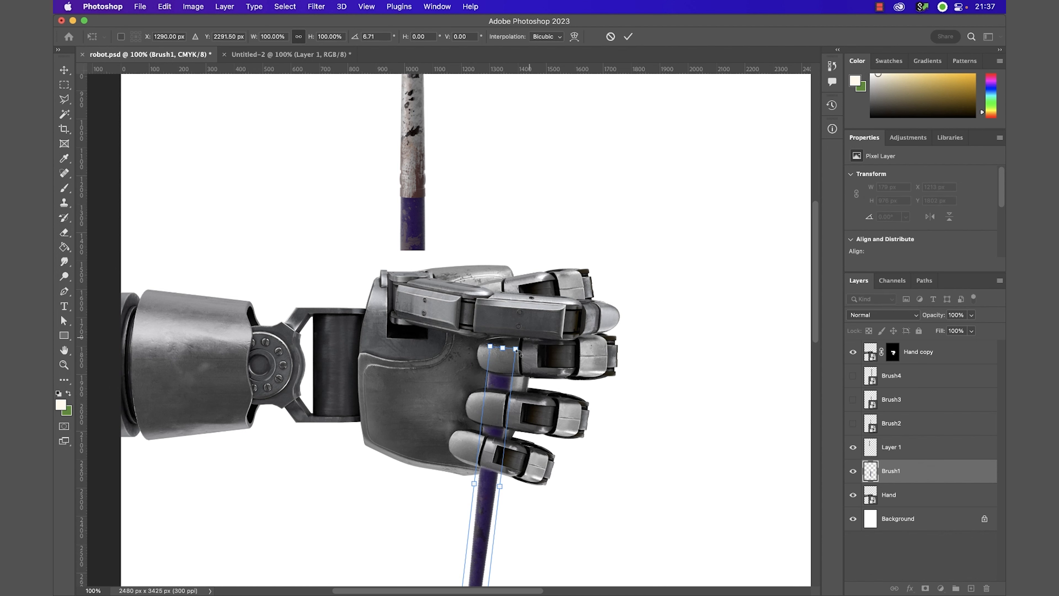
{"action": "left_click_drag", "start_coordinate": [501, 387], "coordinate": [494, 388]}
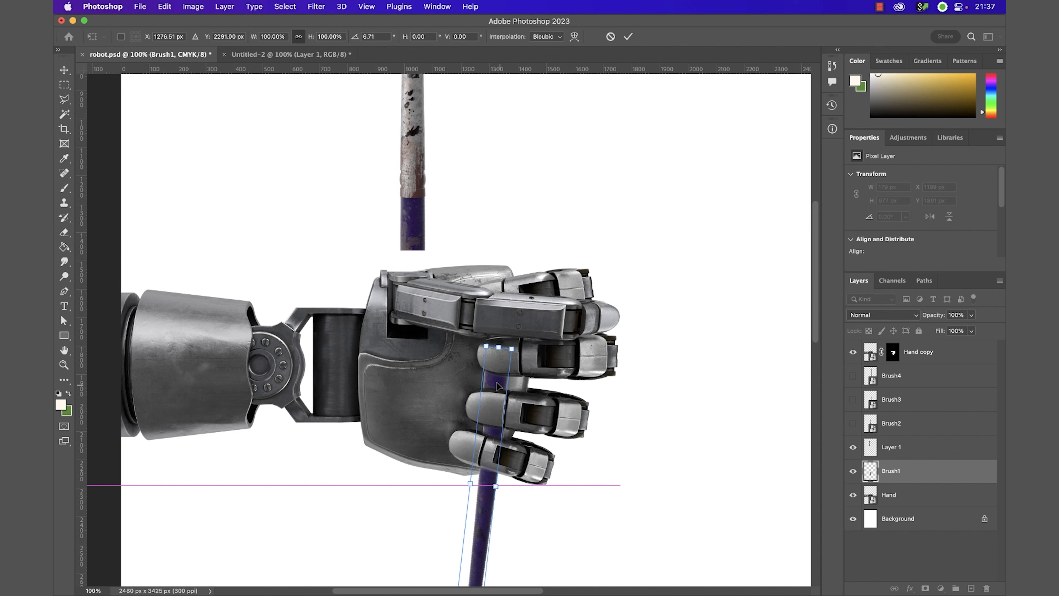
{"action": "key", "text": "Return"}
- Rotate the upper brush piece on Layer 1 to -9.11° and place its cut end behind the thumb
{"action": "left_click", "coordinate": [899, 449]}
{"action": "mouse_move", "coordinate": [407, 193]}
{"action": "left_mouse_down"}
{"action": "mouse_move", "coordinate": [482, 249]}
{"action": "mouse_move", "coordinate": [499, 276]}
{"action": "mouse_move", "coordinate": [493, 292]}
{"action": "left_mouse_up"}
{"action": "scroll", "coordinate": [498, 159], "scroll_direction": "up", "scroll_amount": 3}
{"action": "key", "text": "ctrl+t"}
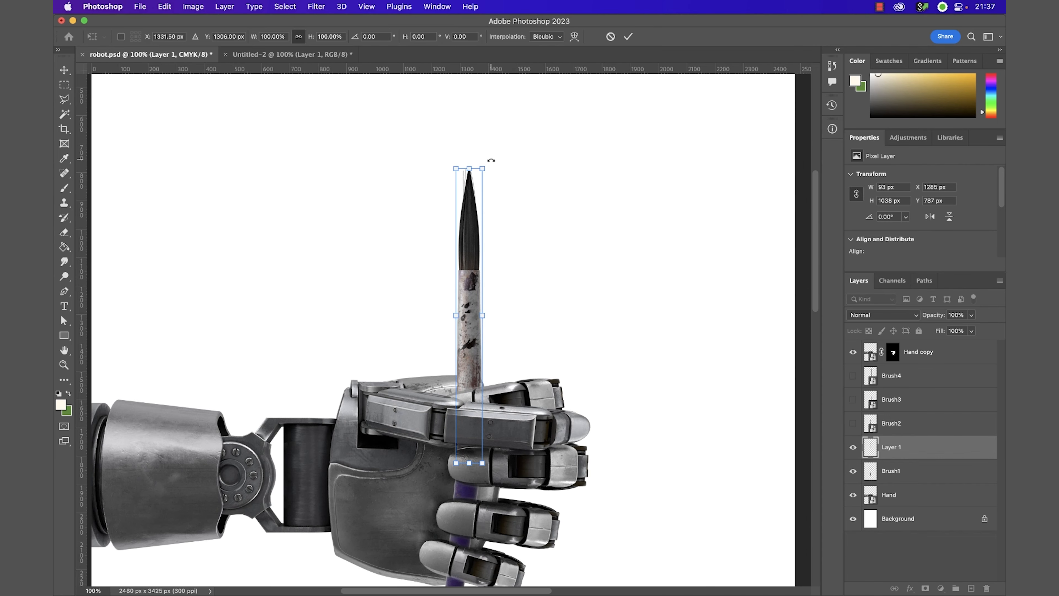
{"action": "mouse_move", "coordinate": [485, 161]}
{"action": "left_mouse_down"}
{"action": "mouse_move", "coordinate": [433, 168]}
{"action": "mouse_move", "coordinate": [466, 156]}
{"action": "left_mouse_up"}
{"action": "mouse_move", "coordinate": [457, 251]}
{"action": "left_mouse_down"}
{"action": "mouse_move", "coordinate": [432, 231]}
{"action": "mouse_move", "coordinate": [430, 242]}
{"action": "mouse_move", "coordinate": [426, 230]}
{"action": "left_mouse_up"}
{"action": "key", "text": "Right"}
{"action": "left_click_drag", "start_coordinate": [431, 279], "coordinate": [431, 272]}
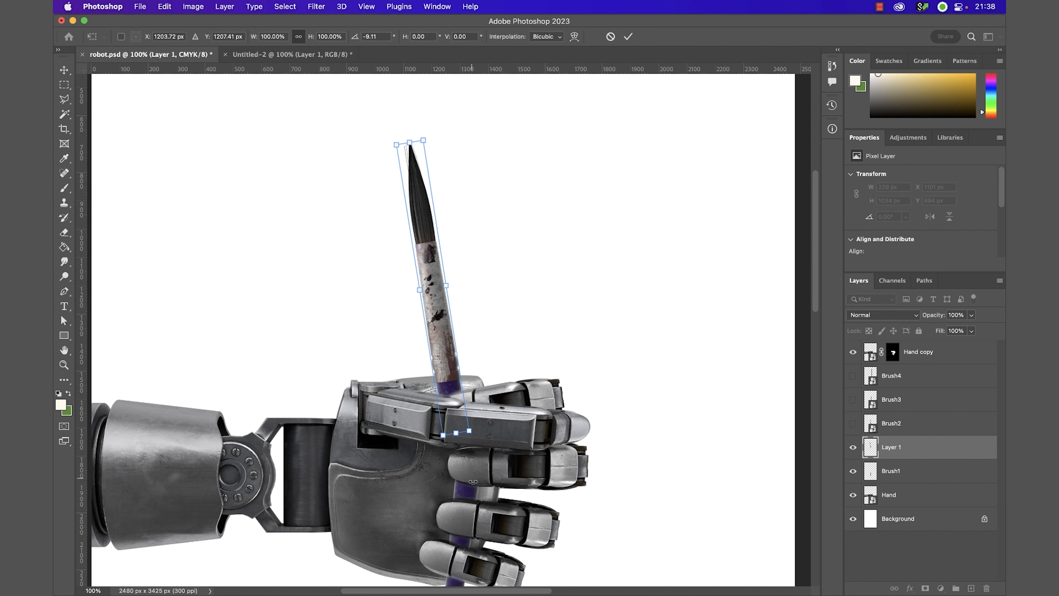
{"action": "key", "text": "Return"}
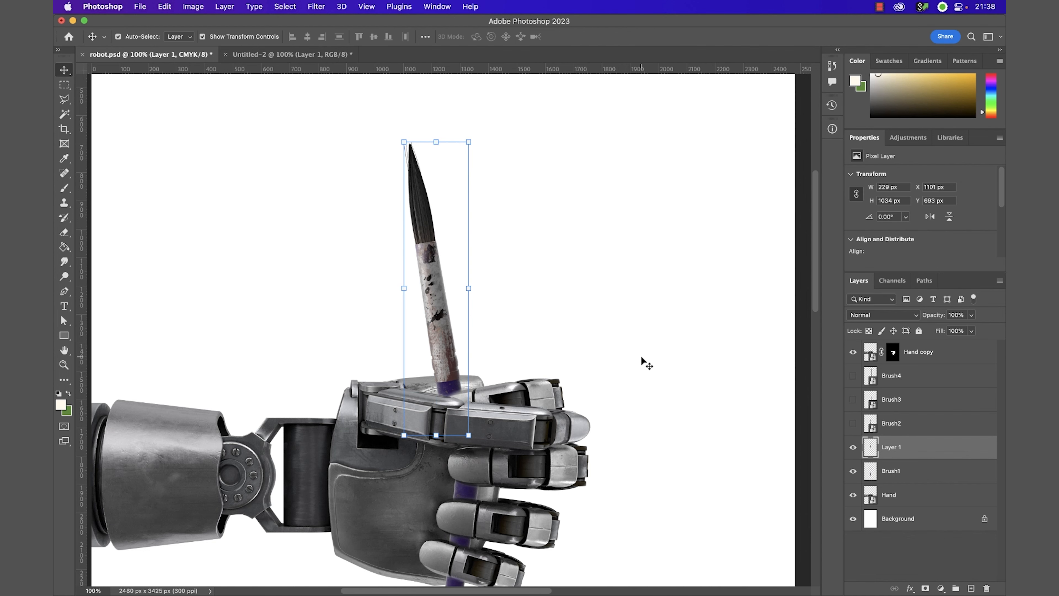
- Show the Brush2 layer again with the whole canvas in view
{"action": "key", "text": "super+0"}
{"action": "key", "text": "a"}
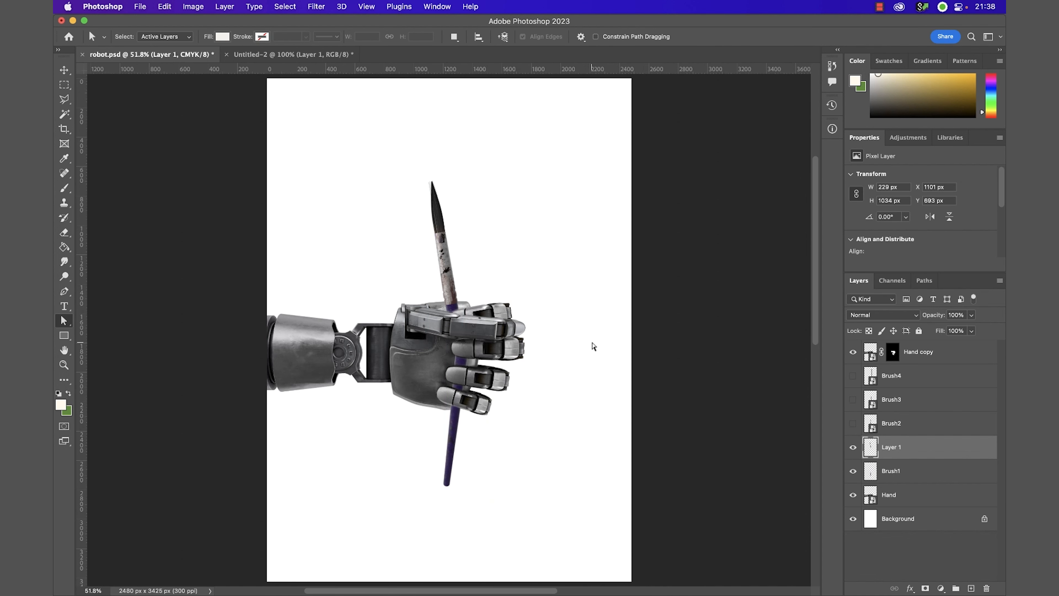
{"action": "left_click", "coordinate": [852, 423]}
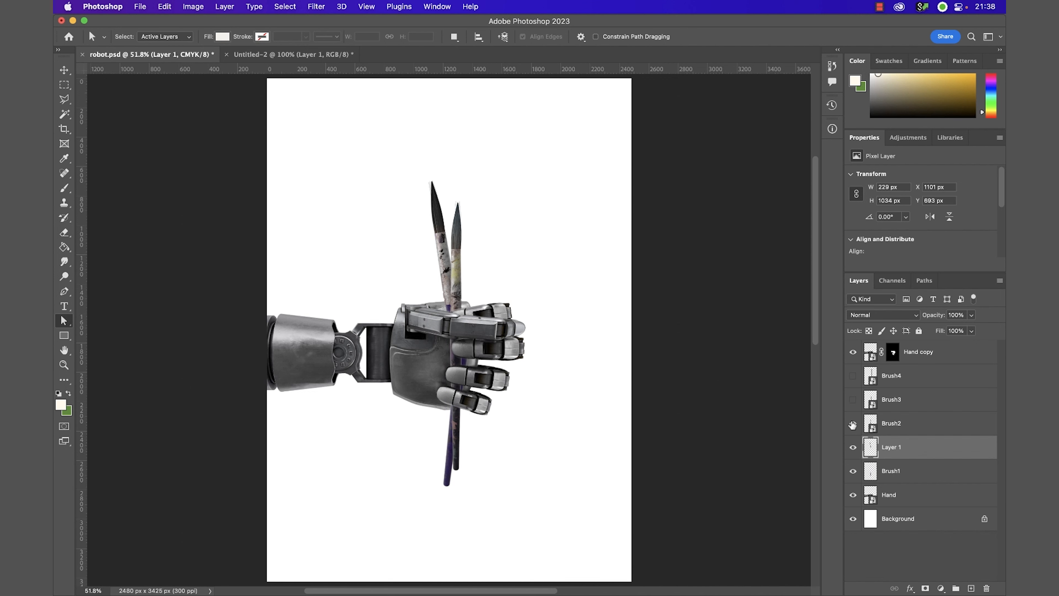
- Move the Brush2 brush to the left of the fist over the wrist and marquee-select its upper half
{"action": "key", "text": "v"}
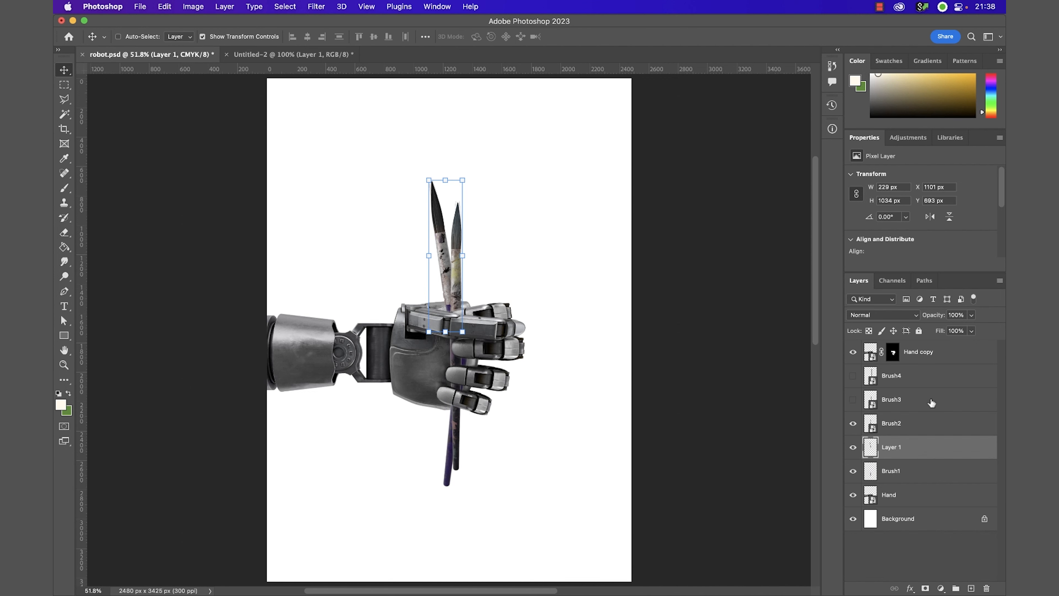
{"action": "left_click", "coordinate": [891, 423]}
{"action": "left_click_drag", "start_coordinate": [534, 203], "coordinate": [431, 199]}
{"action": "left_click", "coordinate": [63, 84]}
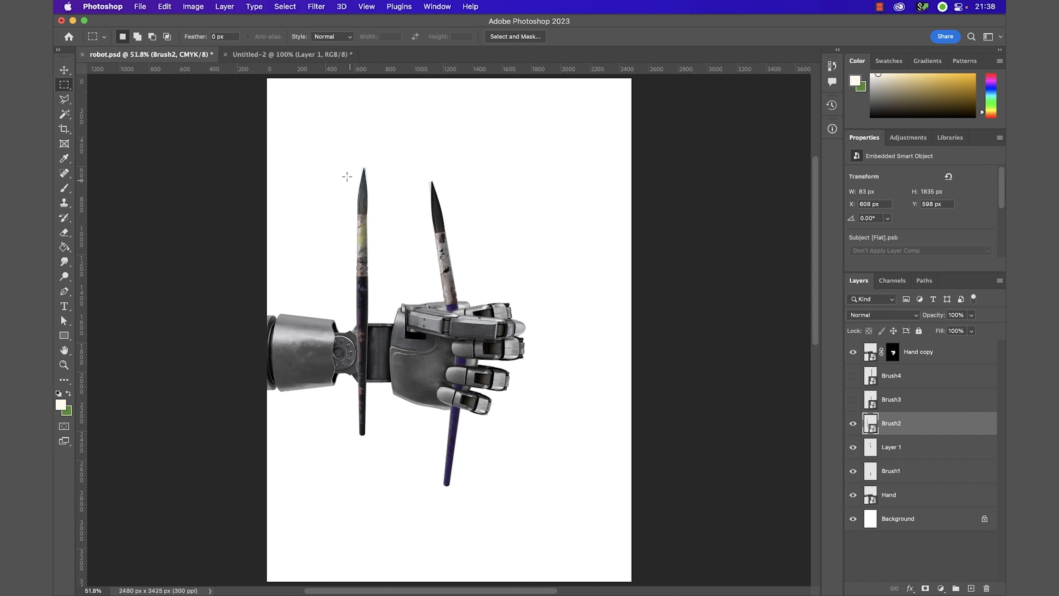
{"action": "mouse_move", "coordinate": [341, 152]}
{"action": "left_mouse_down"}
{"action": "mouse_move", "coordinate": [371, 208]}
{"action": "mouse_move", "coordinate": [382, 304]}
{"action": "left_mouse_up"}
- Rasterize the Brush2 layer and cut the brush's upper half inside the selection
{"action": "key", "text": "BackSpace"}
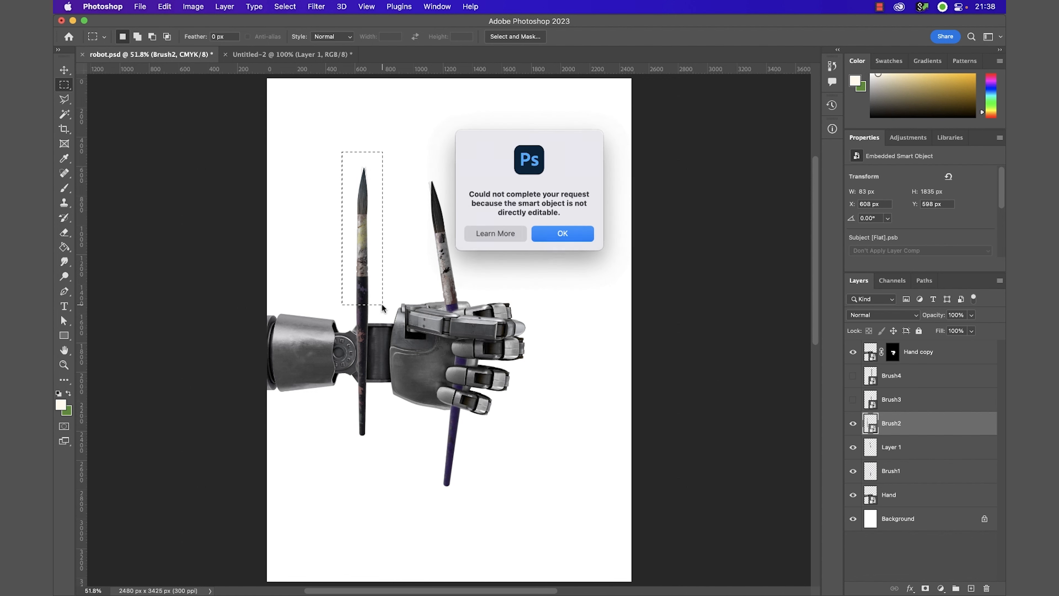
{"action": "left_click", "coordinate": [564, 231]}
{"action": "right_click", "coordinate": [976, 418]}
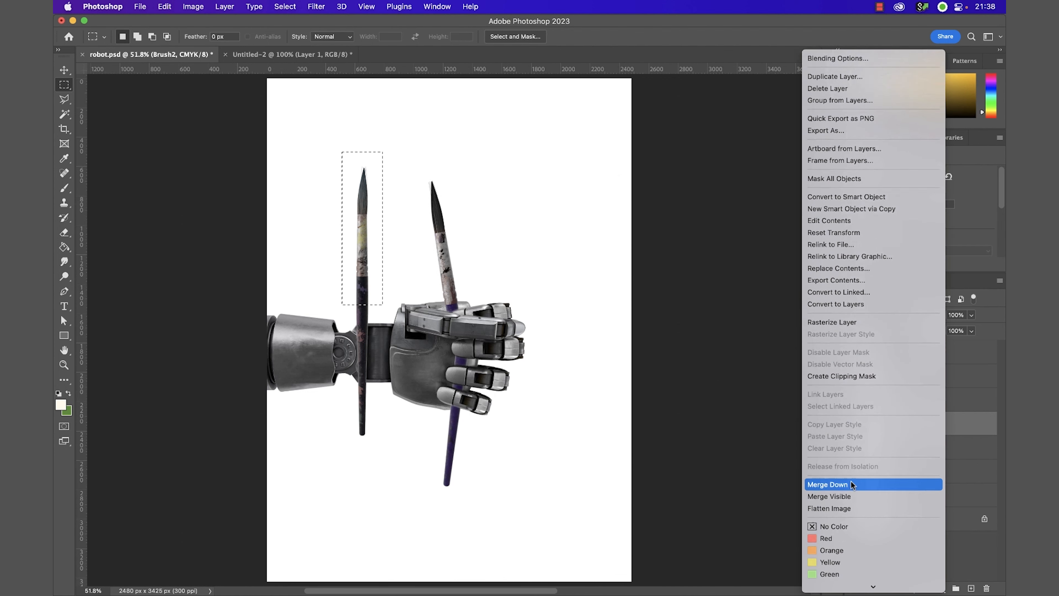
{"action": "left_click", "coordinate": [836, 264]}
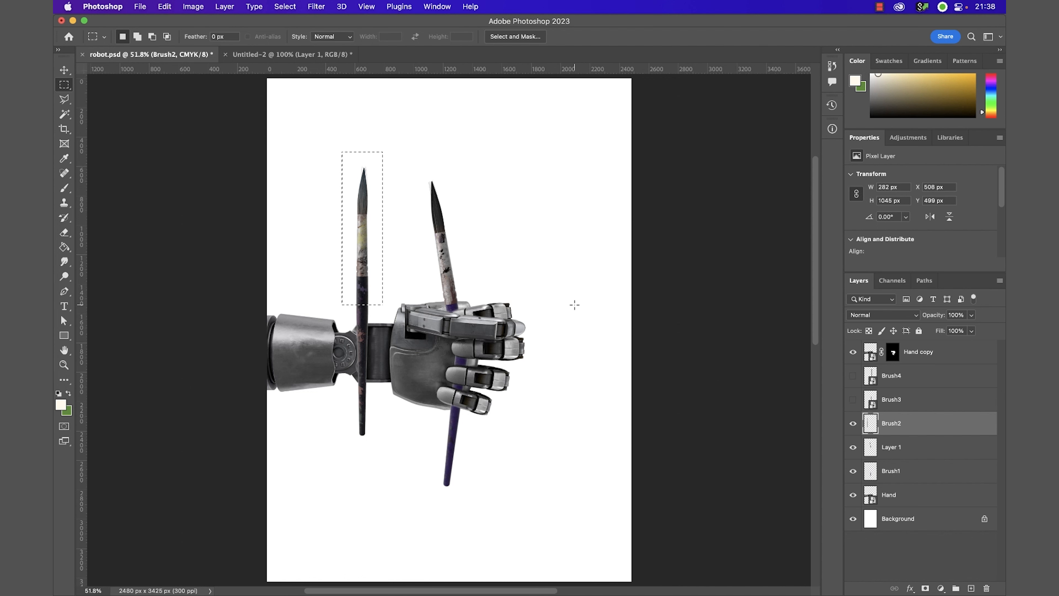
{"action": "key", "text": "Delete"}
{"action": "key", "text": "super+d"}
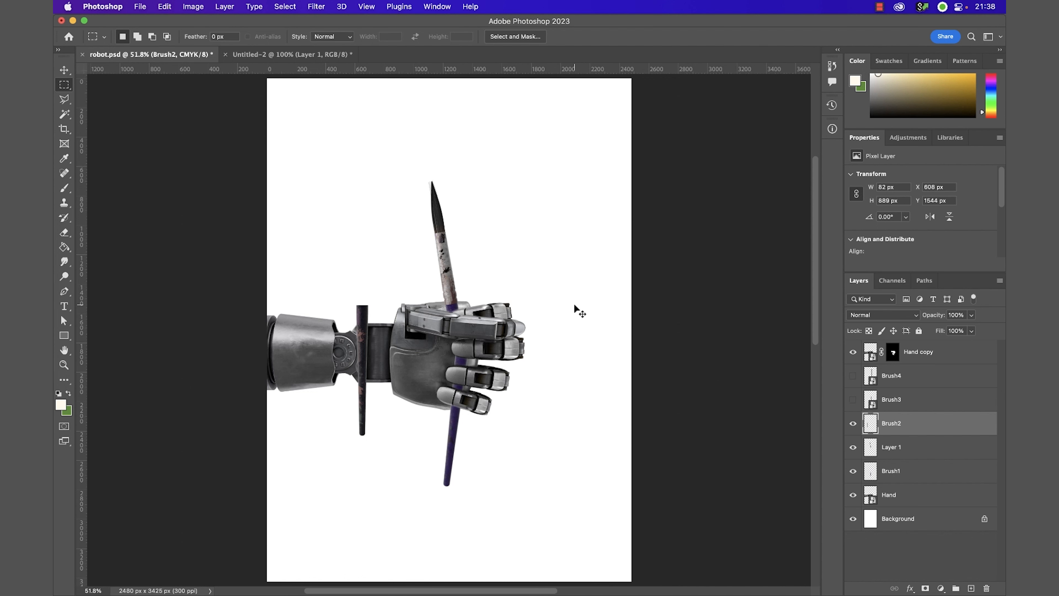
- Paste the cut brush piece as a new layer and place it above the thumb at about X 1330, Y 693 px
{"action": "key", "text": "super+v"}
{"action": "key", "text": "v"}
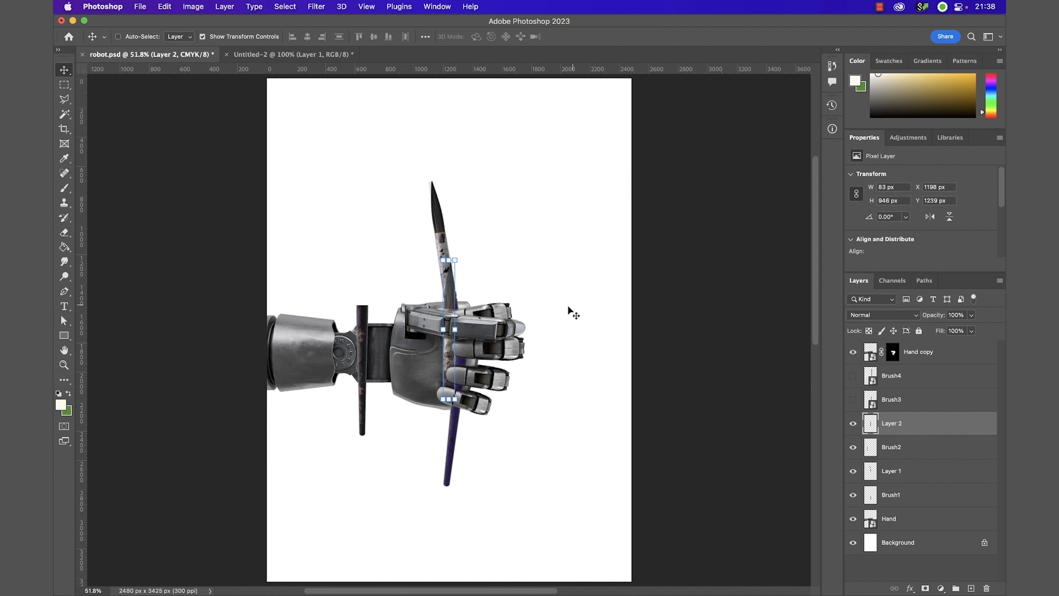
{"action": "mouse_move", "coordinate": [526, 304]}
{"action": "left_mouse_down"}
{"action": "mouse_move", "coordinate": [466, 229]}
{"action": "mouse_move", "coordinate": [546, 230]}
{"action": "left_mouse_up"}
- Place the Brush2 handle behind the fingers under its upper piece and rotate it 2.19°
{"action": "key", "text": "super+equal"}
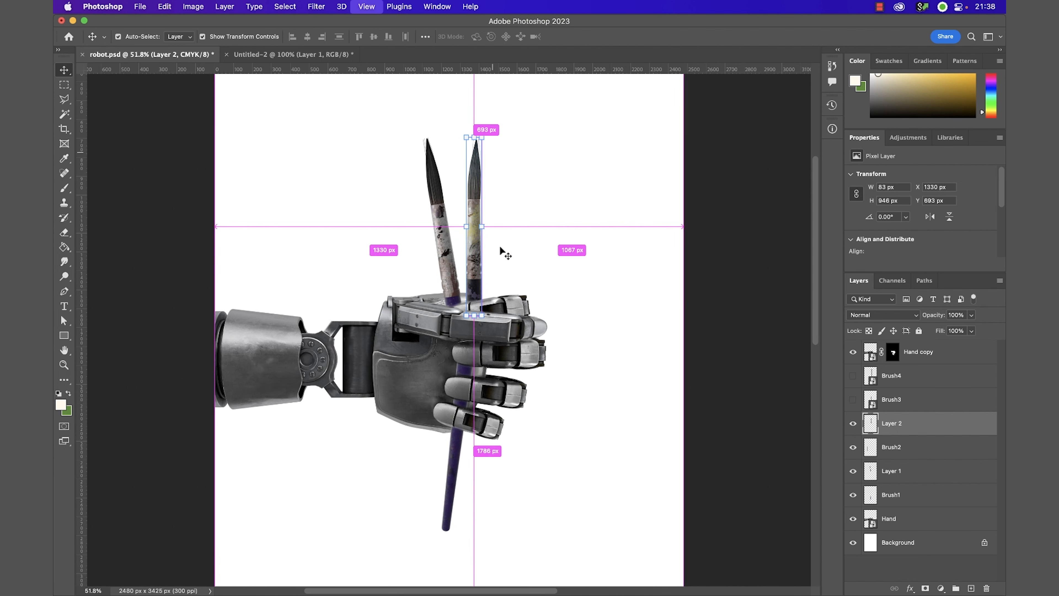
{"action": "left_click", "coordinate": [911, 445]}
{"action": "left_click_drag", "start_coordinate": [362, 244], "coordinate": [505, 305]}
{"action": "key", "text": "super+t"}
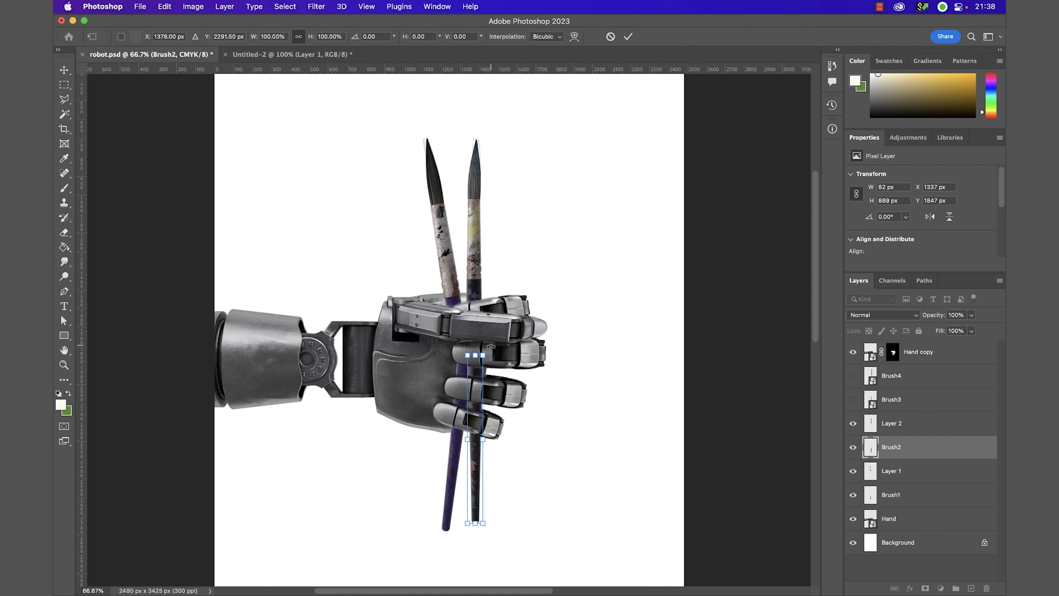
{"action": "left_click_drag", "start_coordinate": [490, 346], "coordinate": [494, 345]}
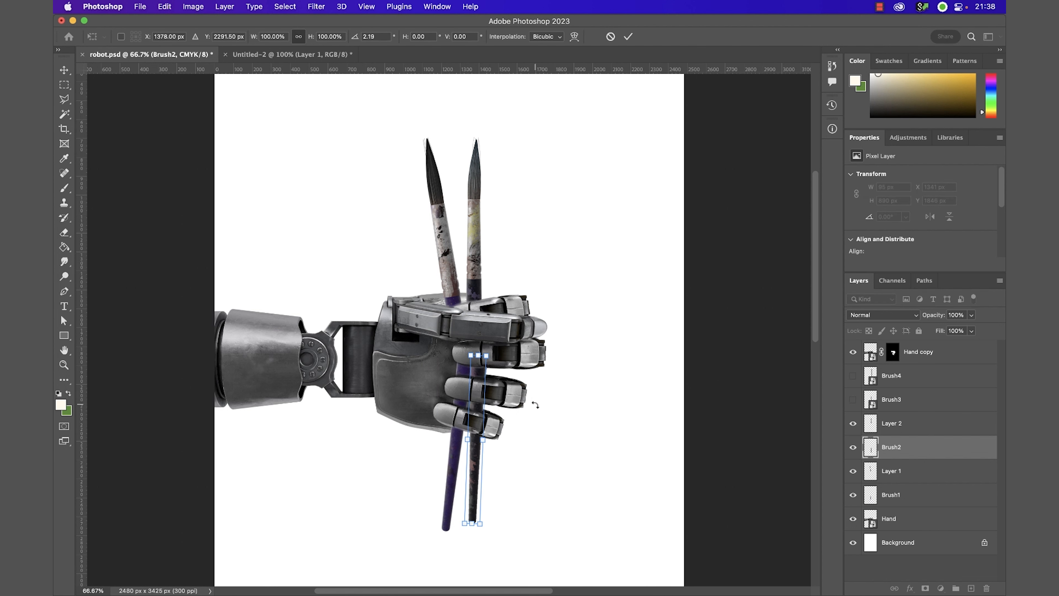
{"action": "key", "text": "Return"}
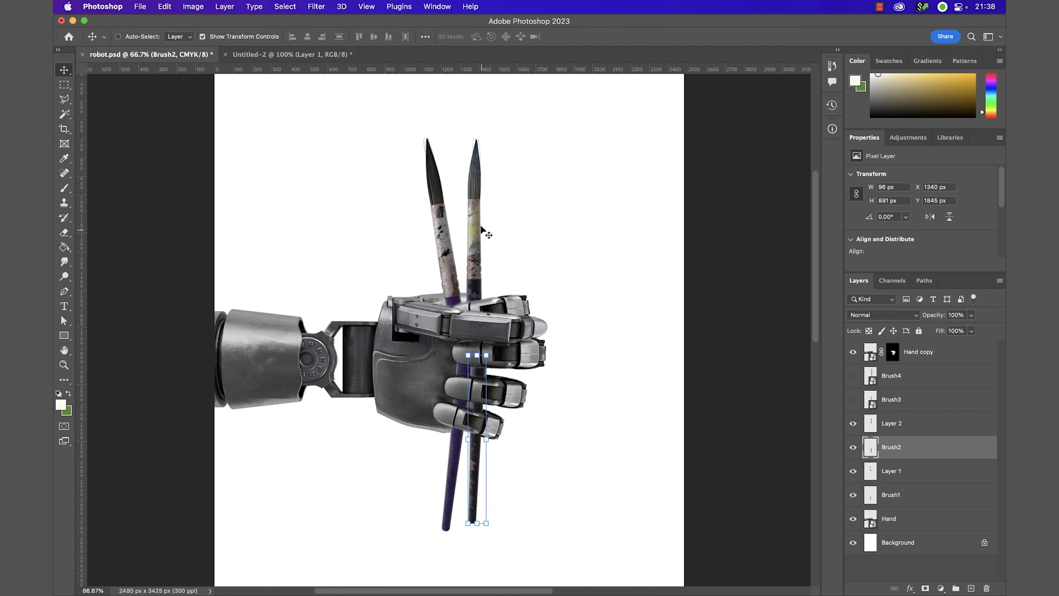
- Rotate the upper brush piece on Layer 2 to -3.82°
{"action": "left_click", "coordinate": [475, 191], "text": "super"}
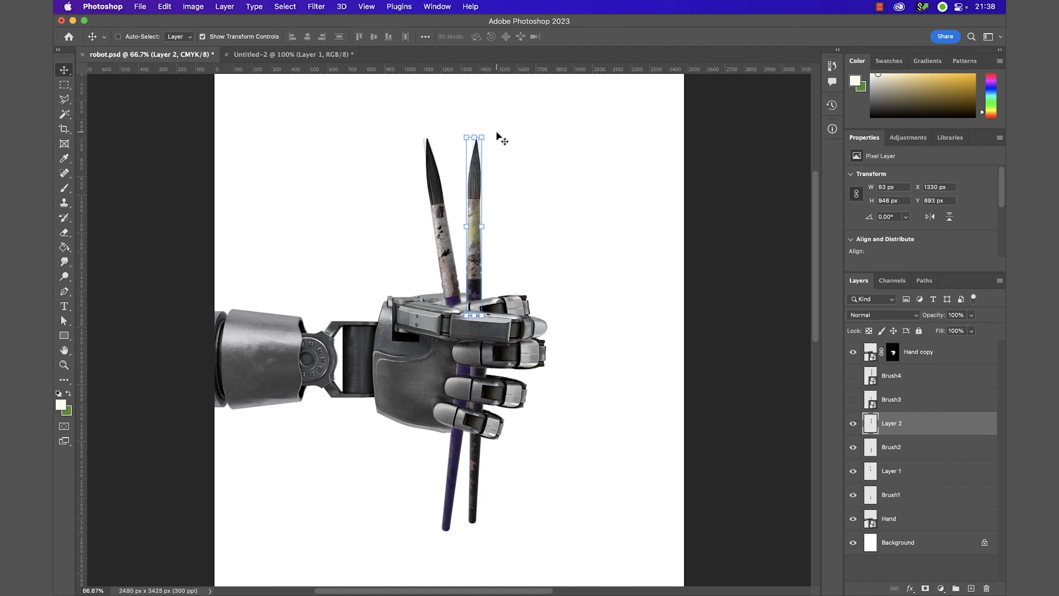
{"action": "key", "text": "super+t"}
{"action": "left_click_drag", "start_coordinate": [490, 131], "coordinate": [483, 130]}
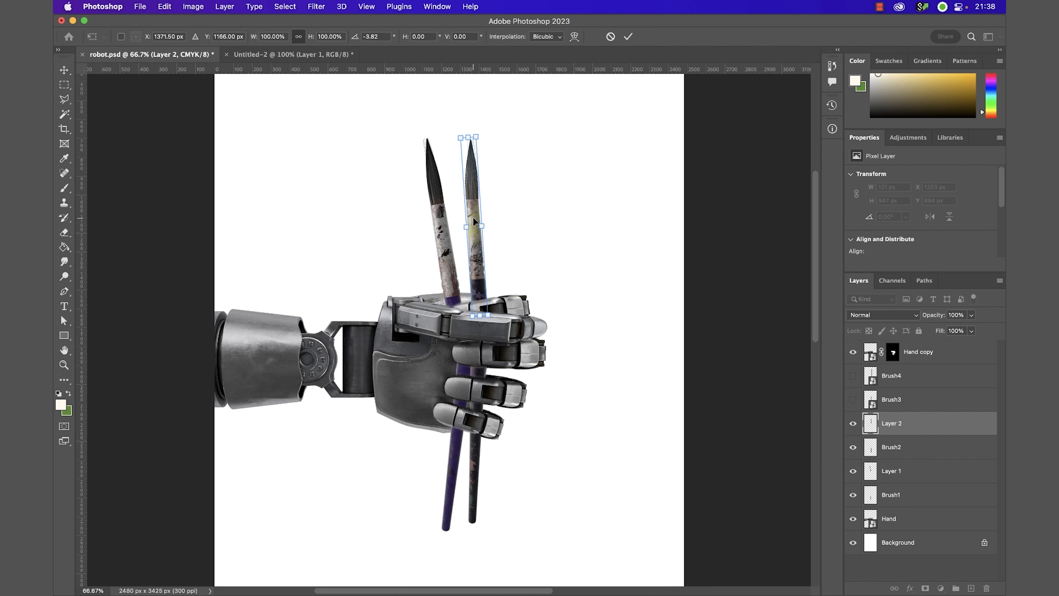
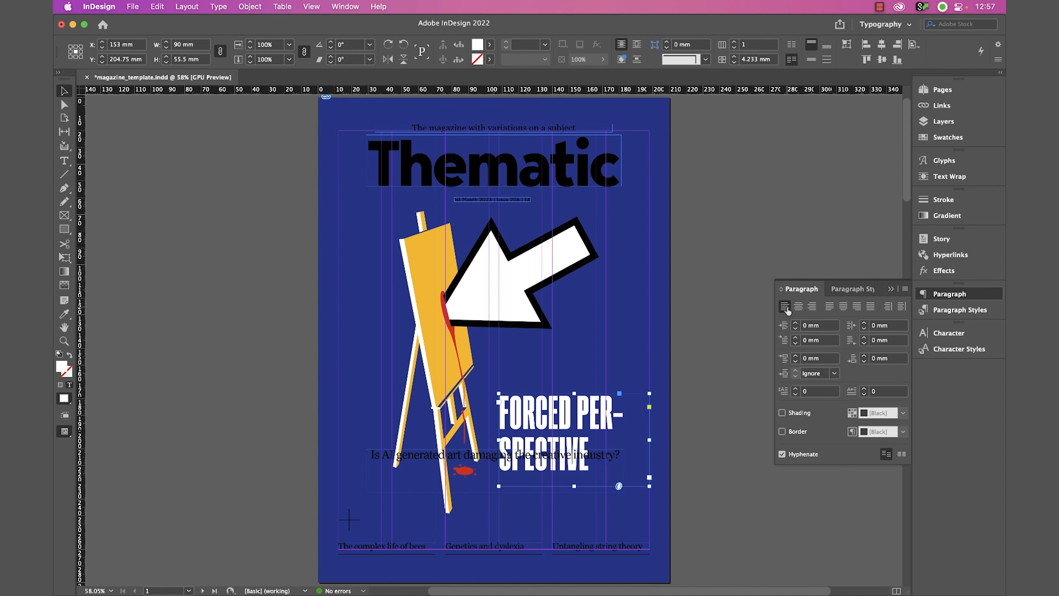
- On the InDesign cover, break the headline before PERSPECTIVE and move its frame up to about Y 182.7 mm
{"action": "left_click", "coordinate": [697, 350]}
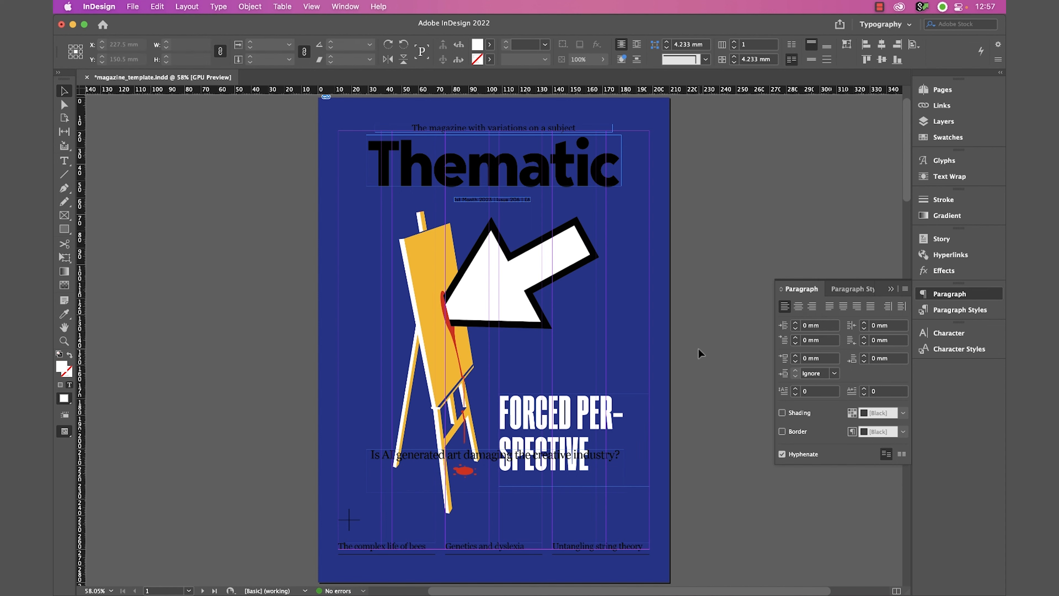
{"action": "left_click", "coordinate": [576, 415]}
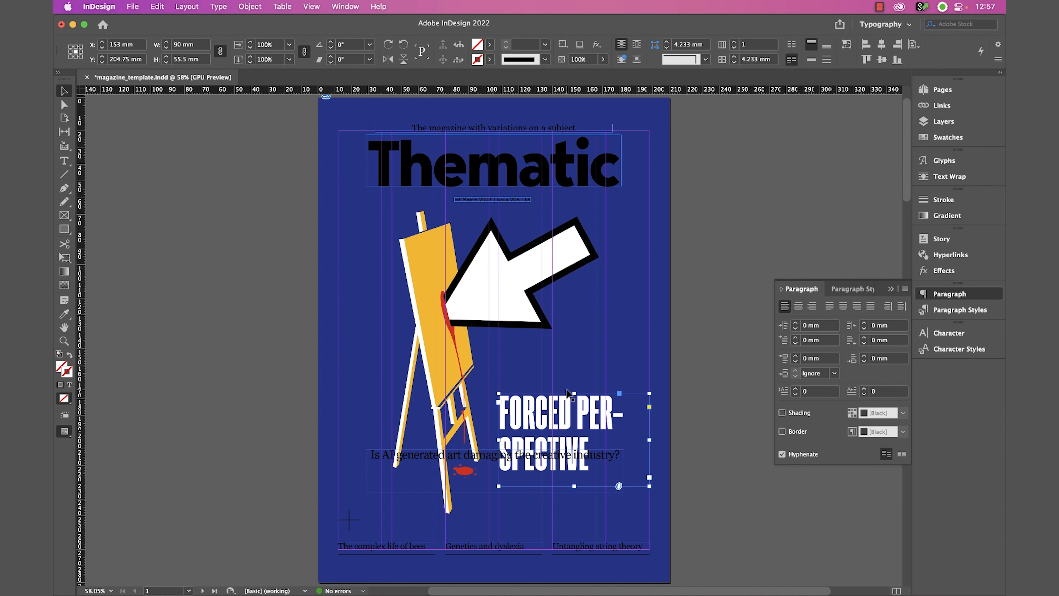
{"action": "double_click", "coordinate": [577, 403]}
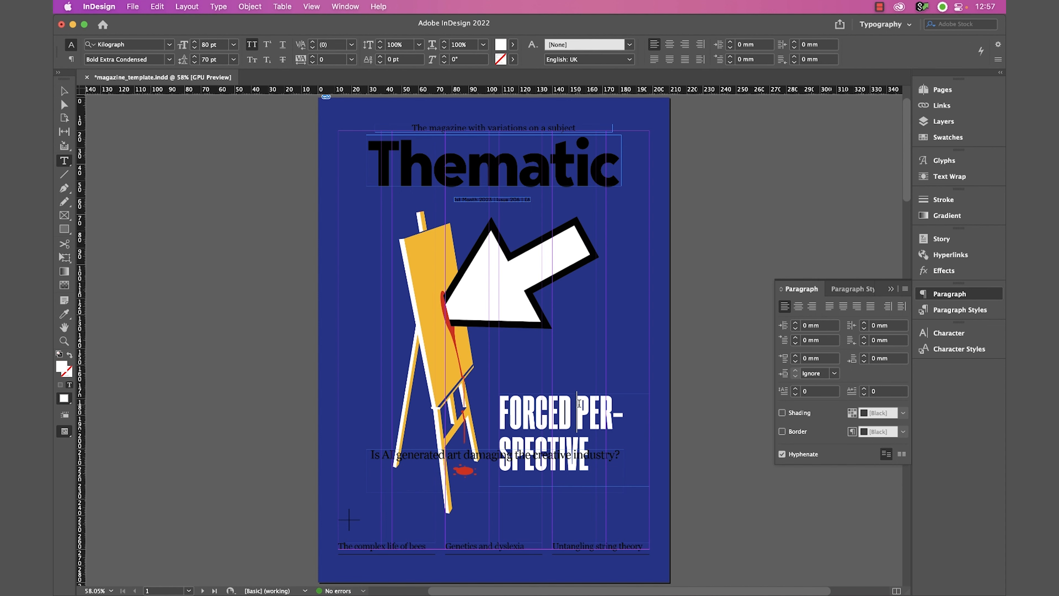
{"action": "key", "text": "BackSpace"}
{"action": "key", "text": "Return"}
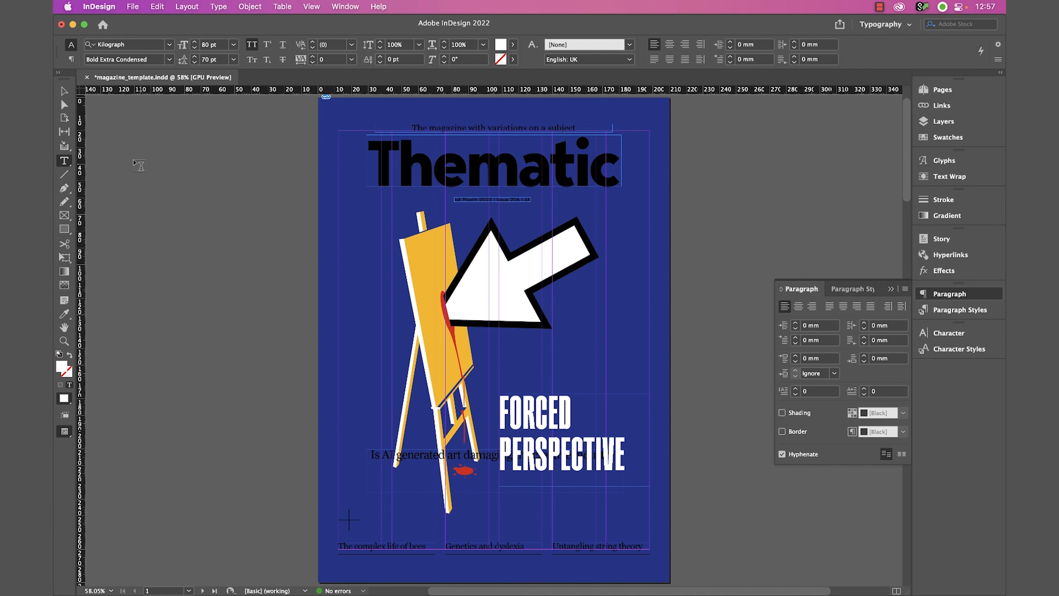
{"action": "key", "text": "Escape"}
{"action": "left_click_drag", "start_coordinate": [532, 412], "coordinate": [532, 375]}
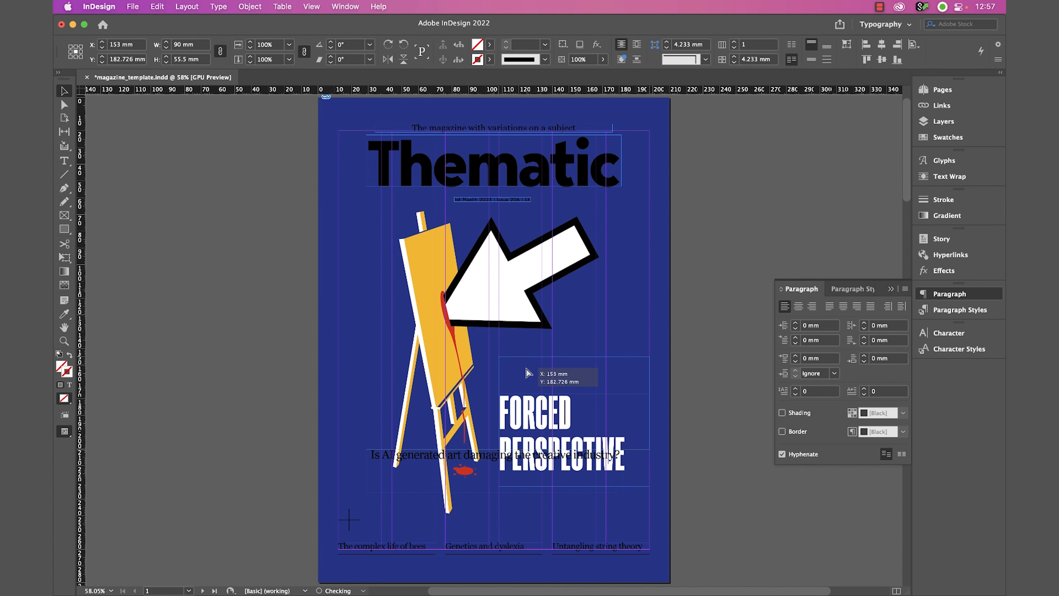
- Narrow the AI art subheading's frame to 87 mm, starting at the headline's left edge, and left-align its text
{"action": "left_click", "coordinate": [427, 454]}
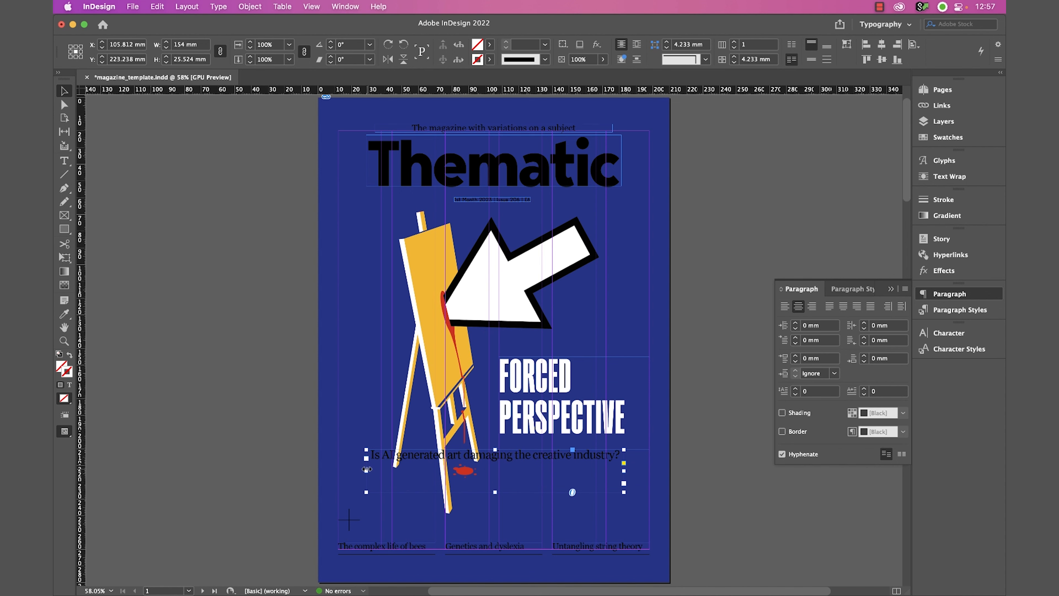
{"action": "left_click_drag", "start_coordinate": [367, 469], "coordinate": [500, 469]}
{"action": "left_click", "coordinate": [786, 307]}
{"action": "mouse_move", "coordinate": [624, 472]}
{"action": "left_mouse_down"}
{"action": "mouse_move", "coordinate": [663, 472]}
{"action": "mouse_move", "coordinate": [644, 472]}
{"action": "left_mouse_up"}
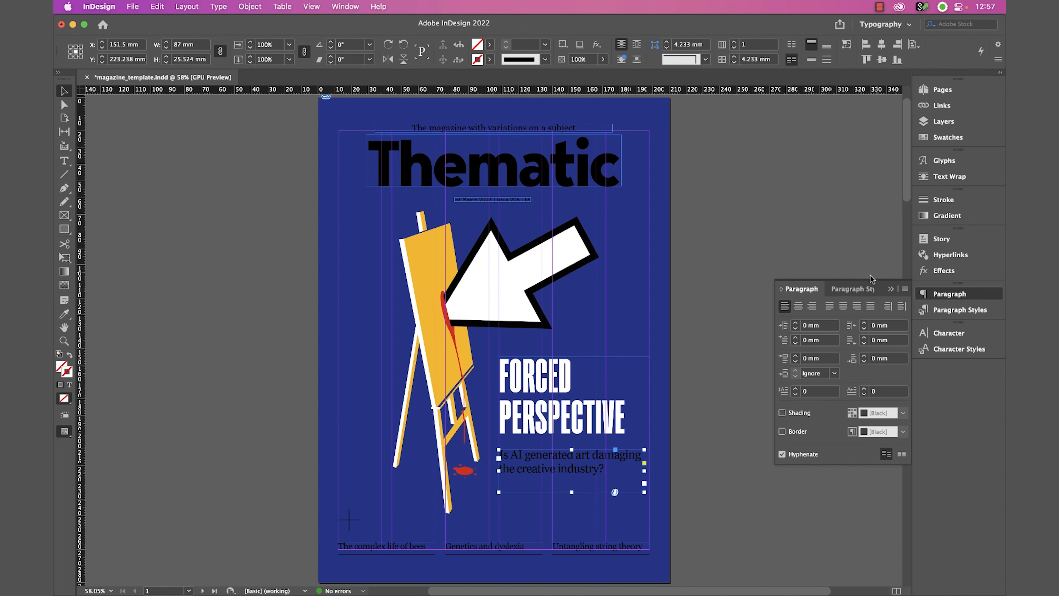
- Colour the AI art subheading's text with the [Paper] swatch
{"action": "left_click", "coordinate": [941, 137]}
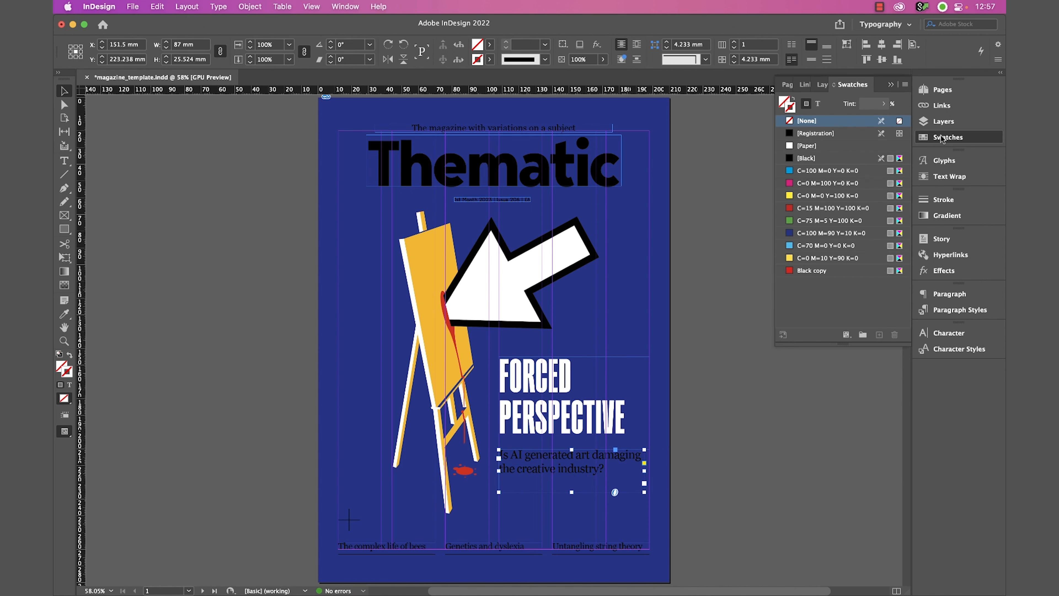
{"action": "left_click", "coordinate": [818, 103]}
{"action": "left_click", "coordinate": [809, 146]}
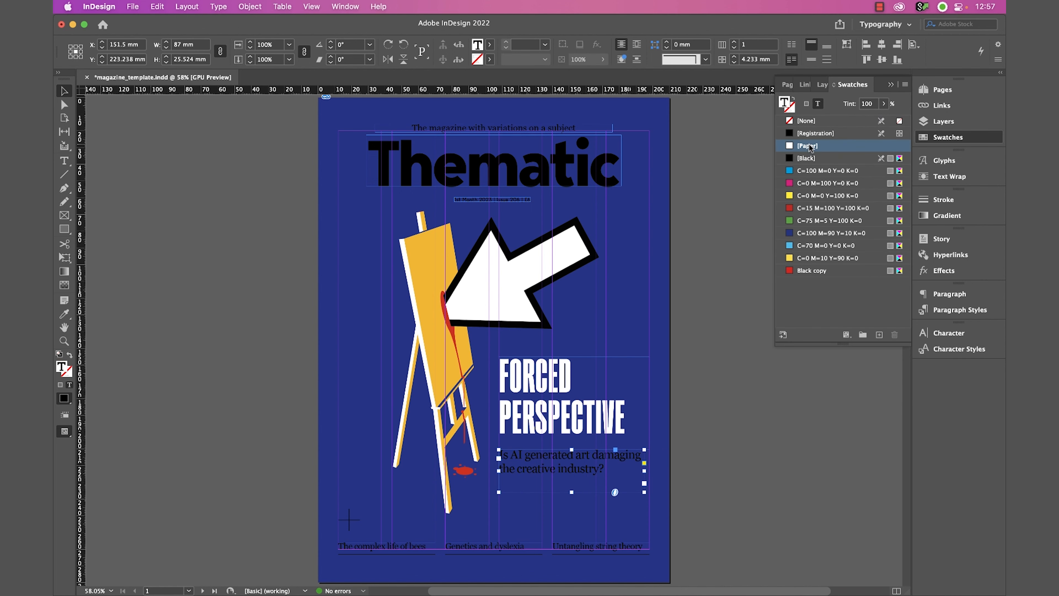
{"action": "left_click", "coordinate": [732, 413]}
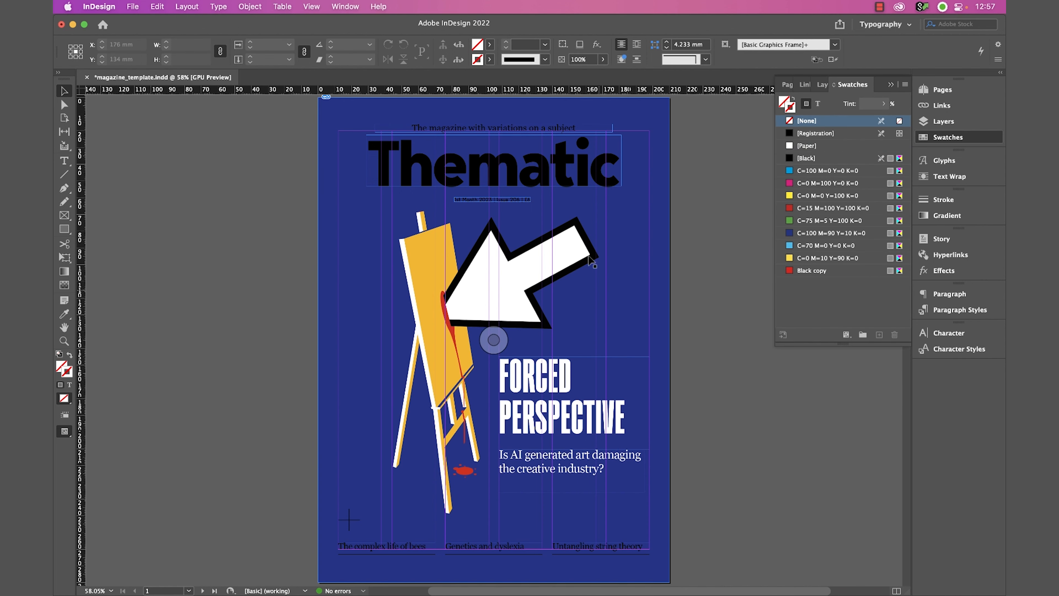
- Colour the Thematic masthead, tagline, issue line and three teaser texts at the page's foot with the [Paper] swatch
{"action": "left_click", "coordinate": [516, 200]}
{"action": "left_click_drag", "start_coordinate": [524, 125], "coordinate": [525, 121]}
{"action": "left_click", "coordinate": [559, 544]}
{"action": "left_click", "coordinate": [819, 104]}
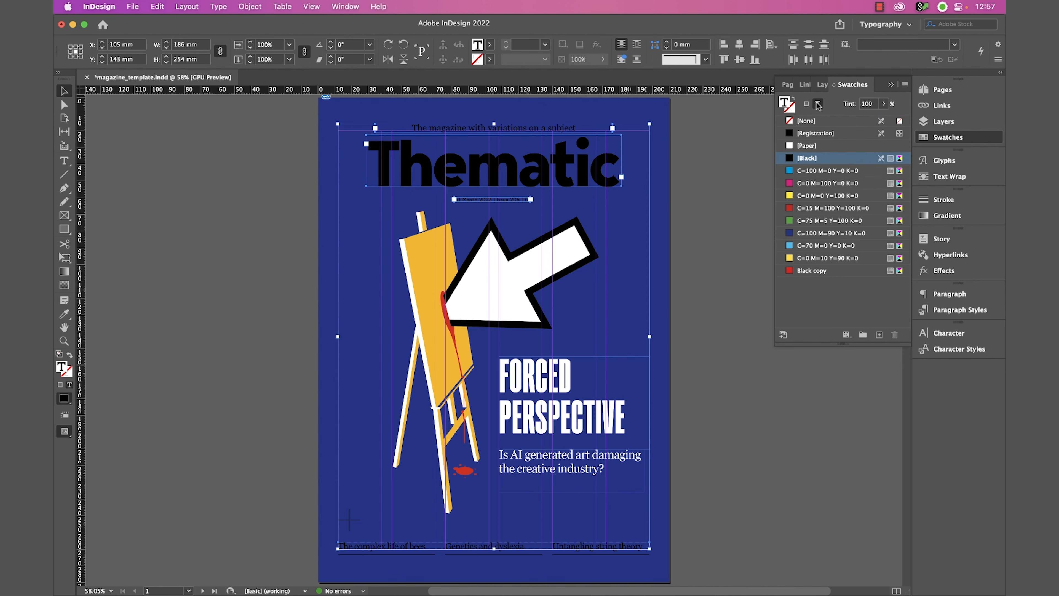
{"action": "left_click", "coordinate": [806, 145]}
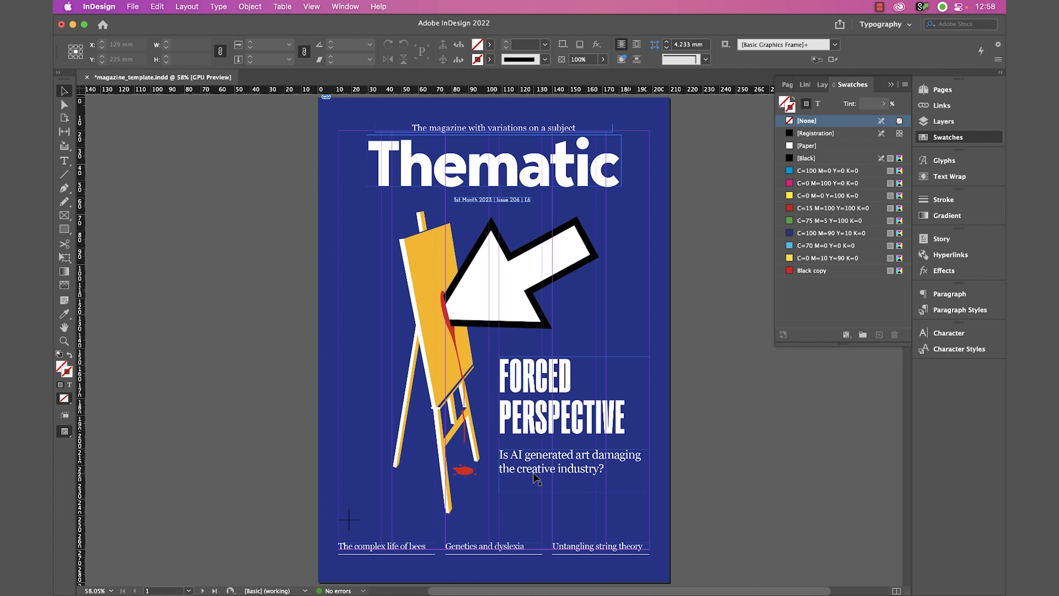
- Set the stroke of the small cross above the first teaser to [Paper]
{"action": "left_click", "coordinate": [351, 520]}
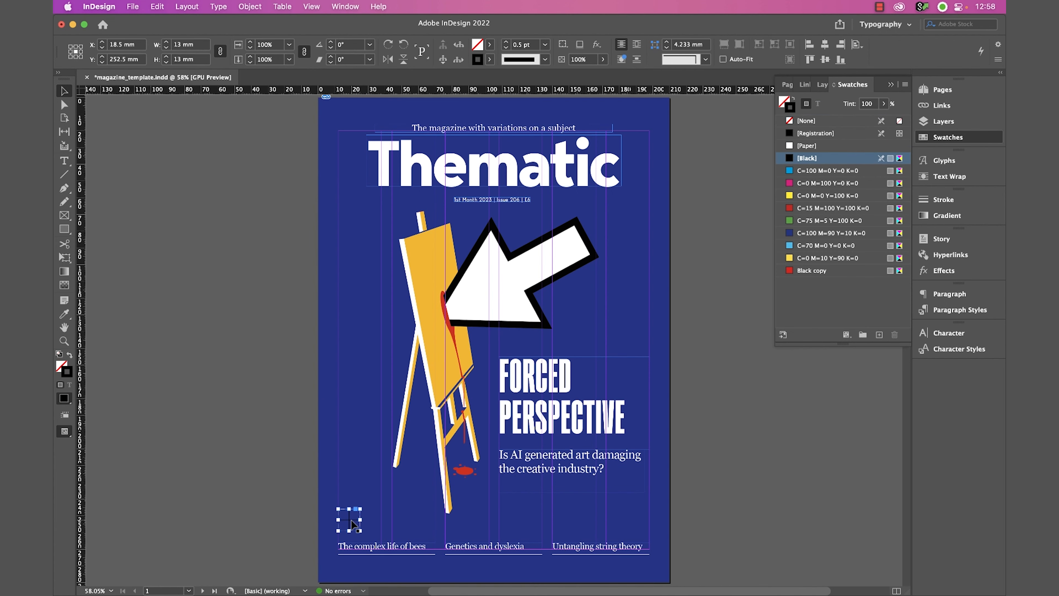
{"action": "left_click", "coordinate": [491, 62]}
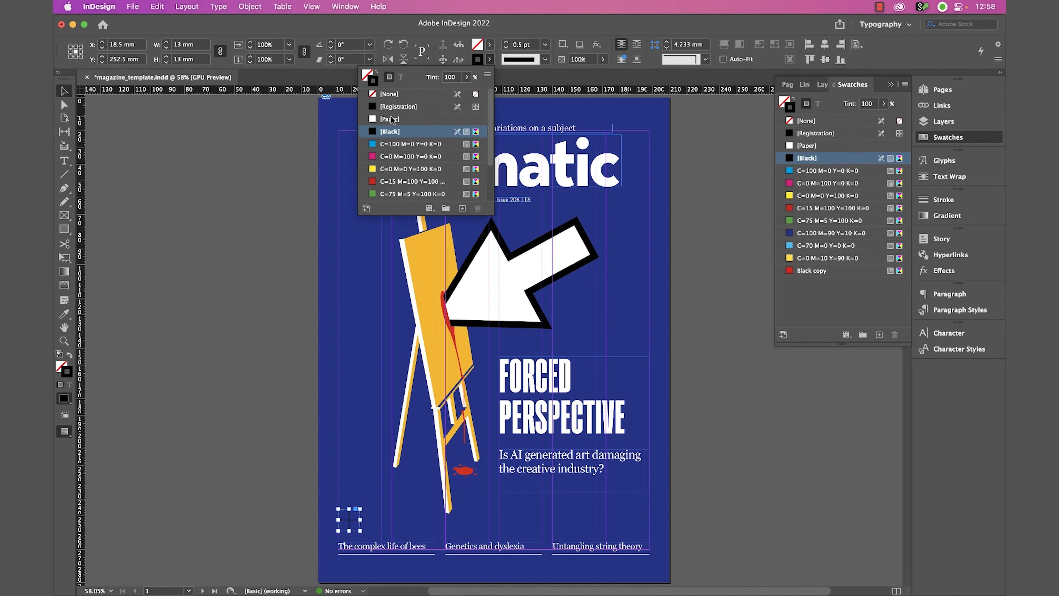
{"action": "left_click", "coordinate": [402, 124]}
{"action": "left_click", "coordinate": [268, 345]}
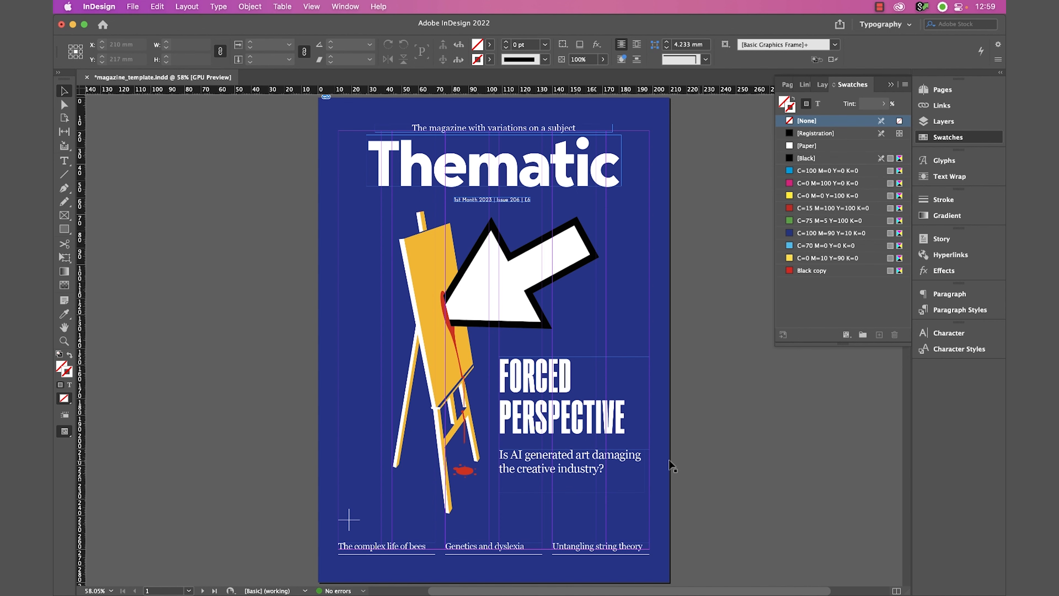
- Duplicate the subheading frame slightly upwards beneath the headline and nudge the copy down to Y 218.512 mm
{"action": "left_click", "coordinate": [636, 459]}
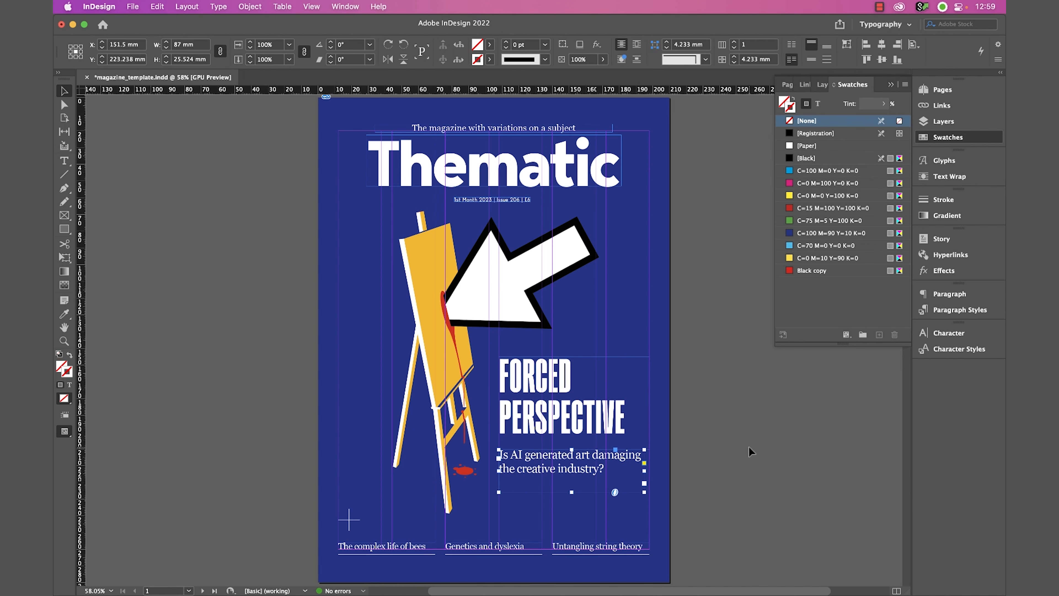
{"action": "key", "text": "super+equal"}
{"action": "key", "text": "super+equal"}
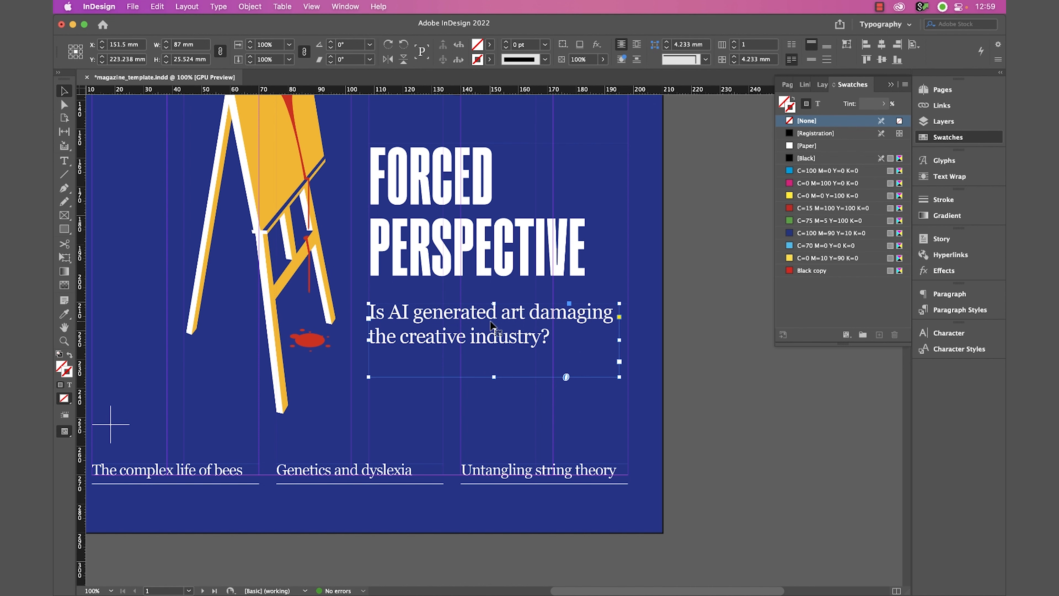
{"action": "left_click_drag", "start_coordinate": [491, 324], "coordinate": [492, 309]}
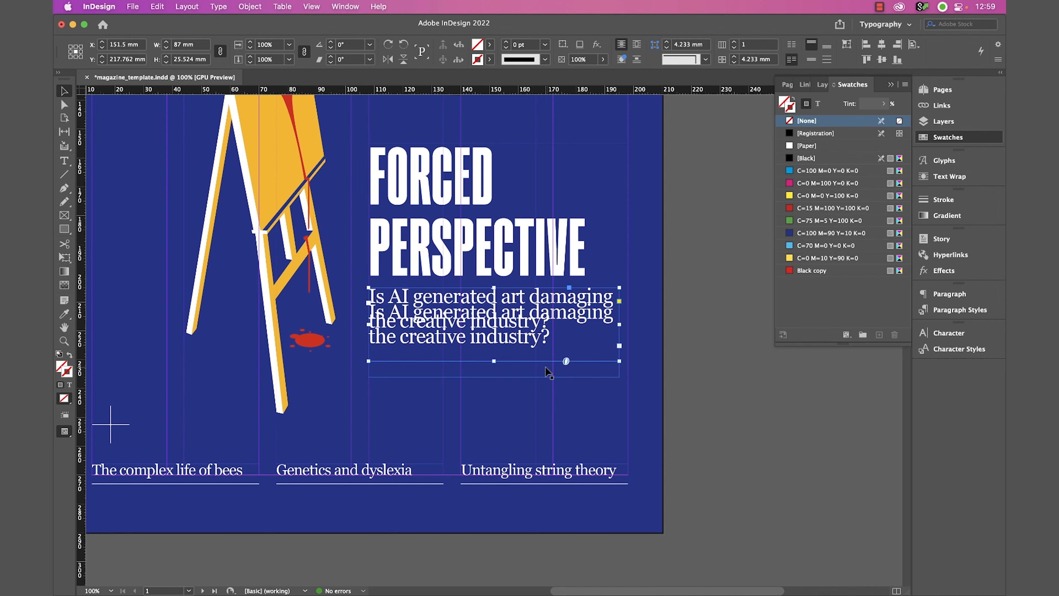
{"action": "key", "text": "super+equal"}
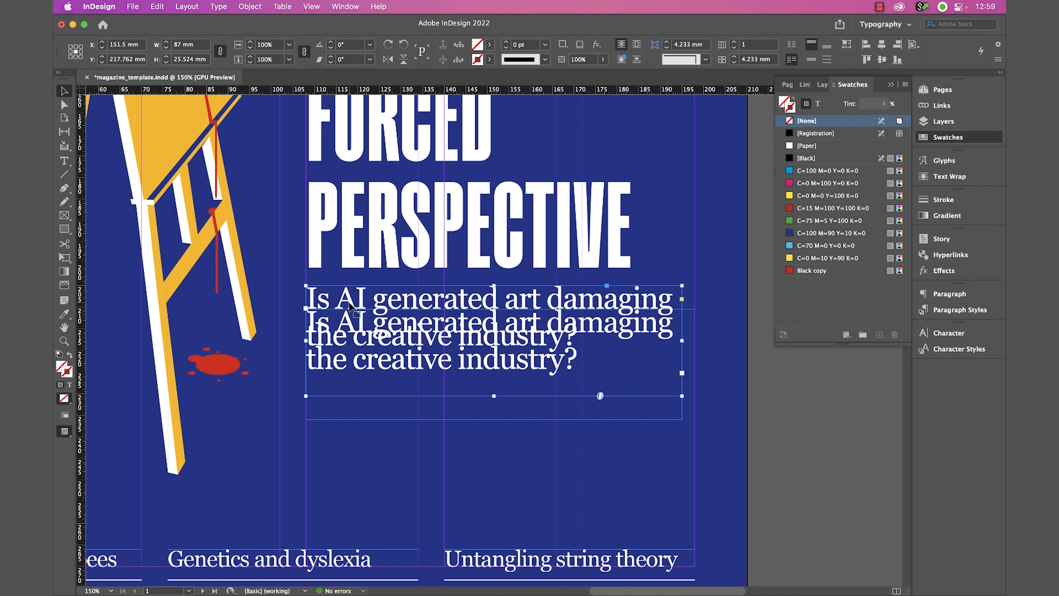
{"action": "key", "text": "Down"}
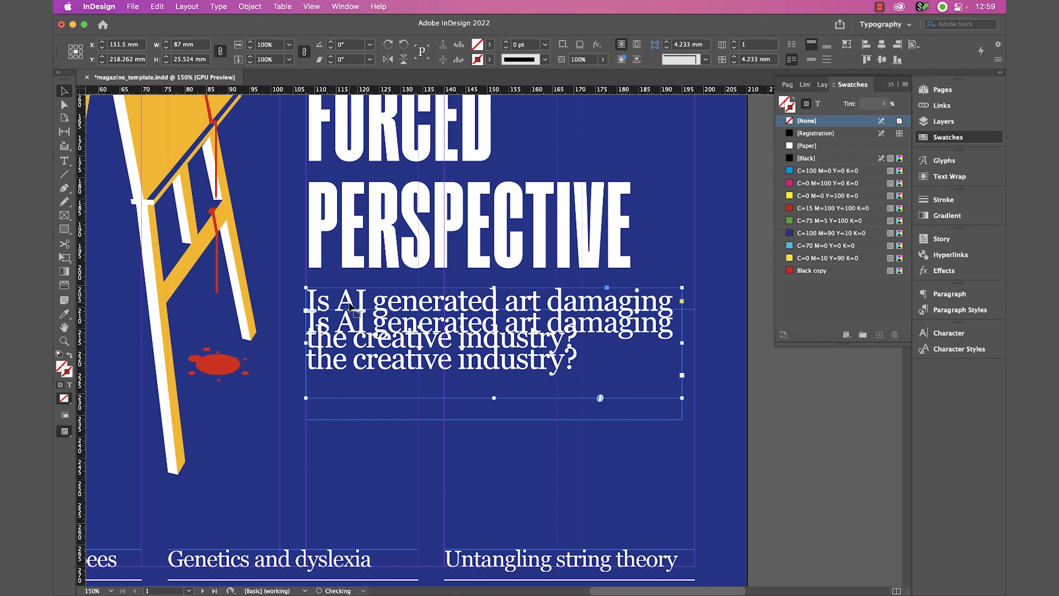
{"action": "key", "text": "Down"}
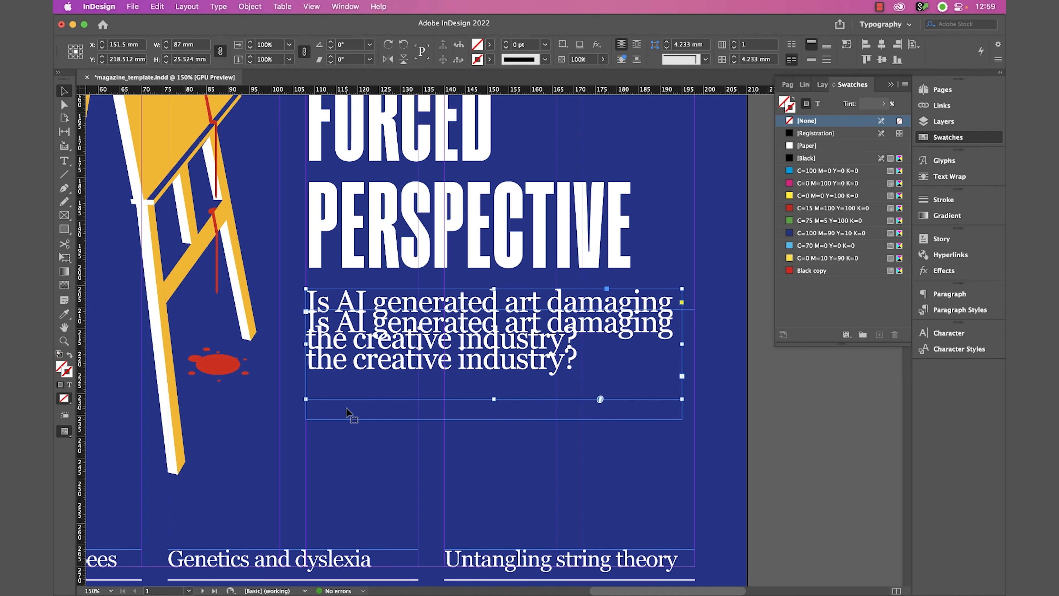
- Move both overlapping subheading frames up together to Y 215.475 mm so the upper copy sits directly beneath the headline's base
{"action": "left_click_drag", "start_coordinate": [351, 348], "coordinate": [347, 319]}
{"action": "key", "text": "super+equal"}
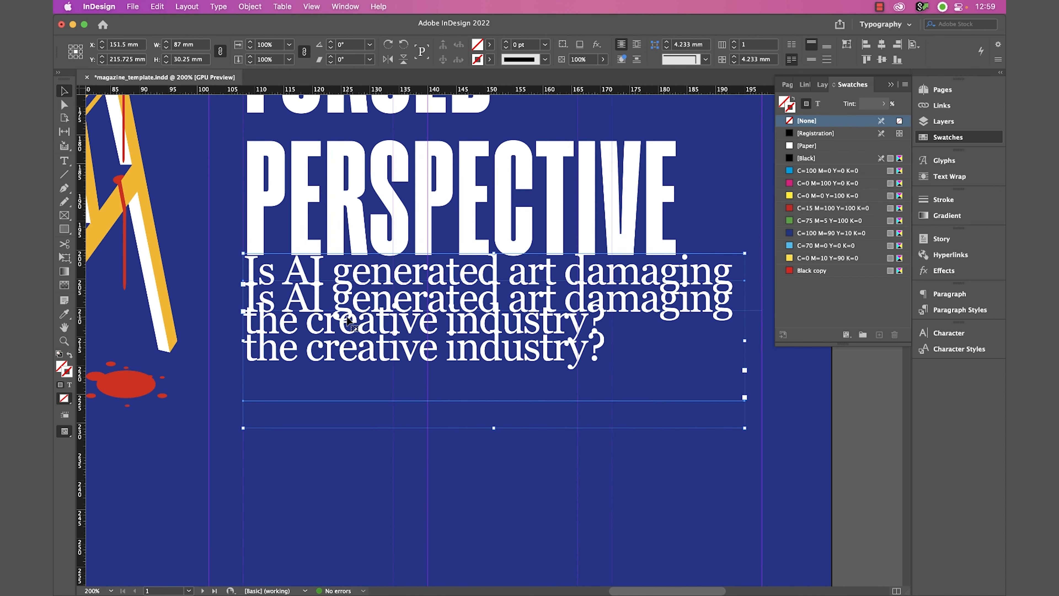
{"action": "key", "text": "super+equal"}
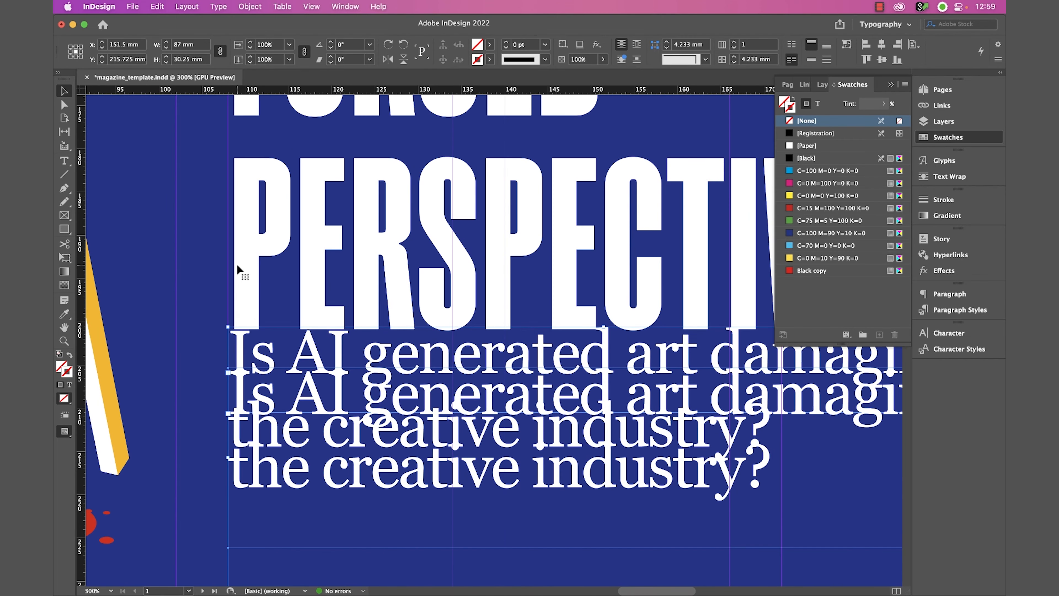
{"action": "key", "text": "Up"}
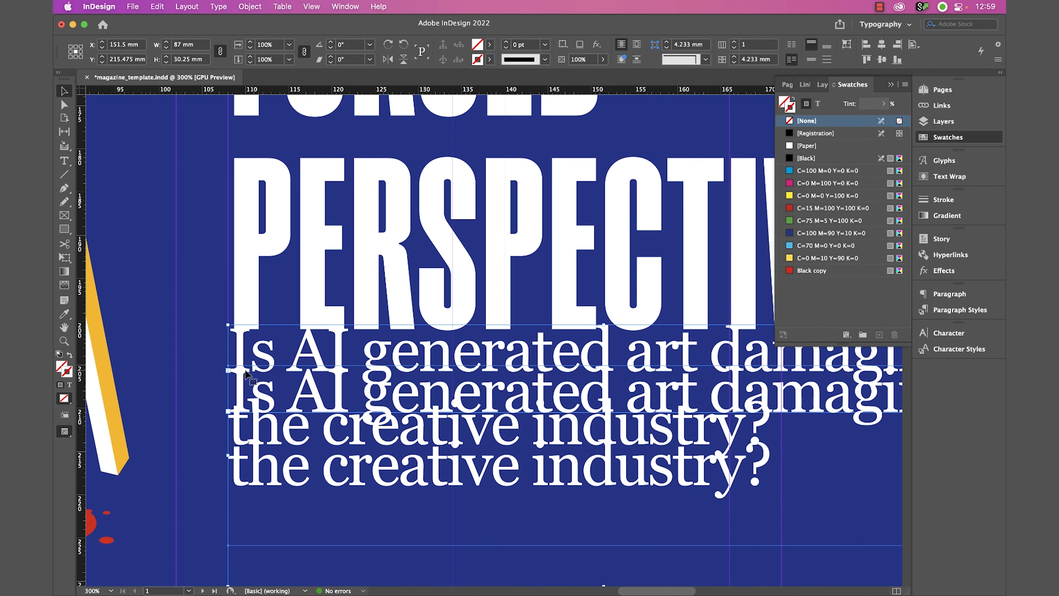
- Delete the upper duplicate of the AI art subheading, keeping the lower one spaced beneath the headline
{"action": "left_click", "coordinate": [285, 378]}
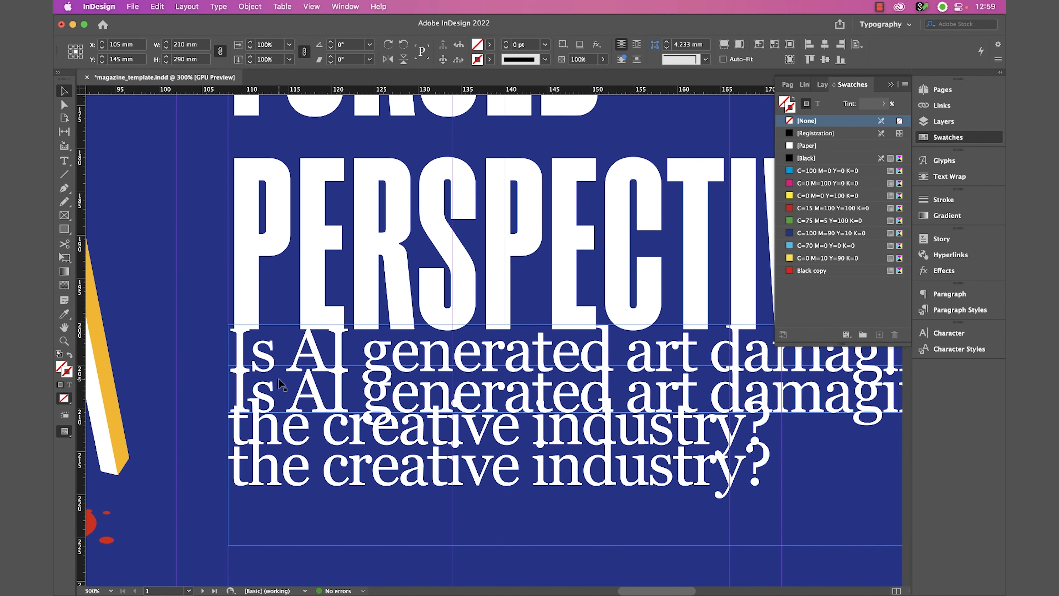
{"action": "double_click", "coordinate": [302, 393]}
{"action": "key", "text": "super+a"}
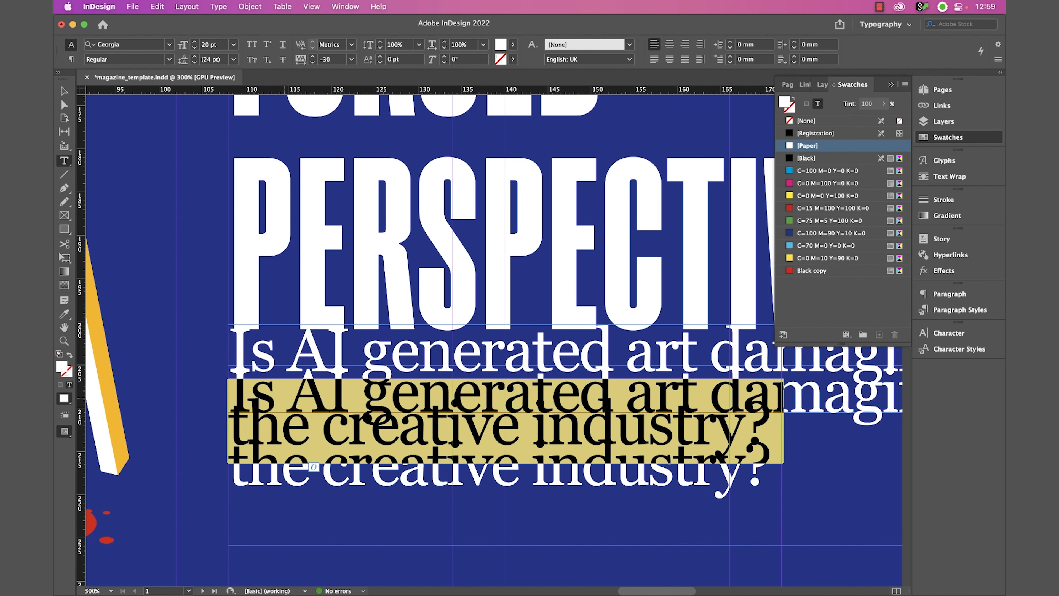
{"action": "left_click", "coordinate": [64, 91]}
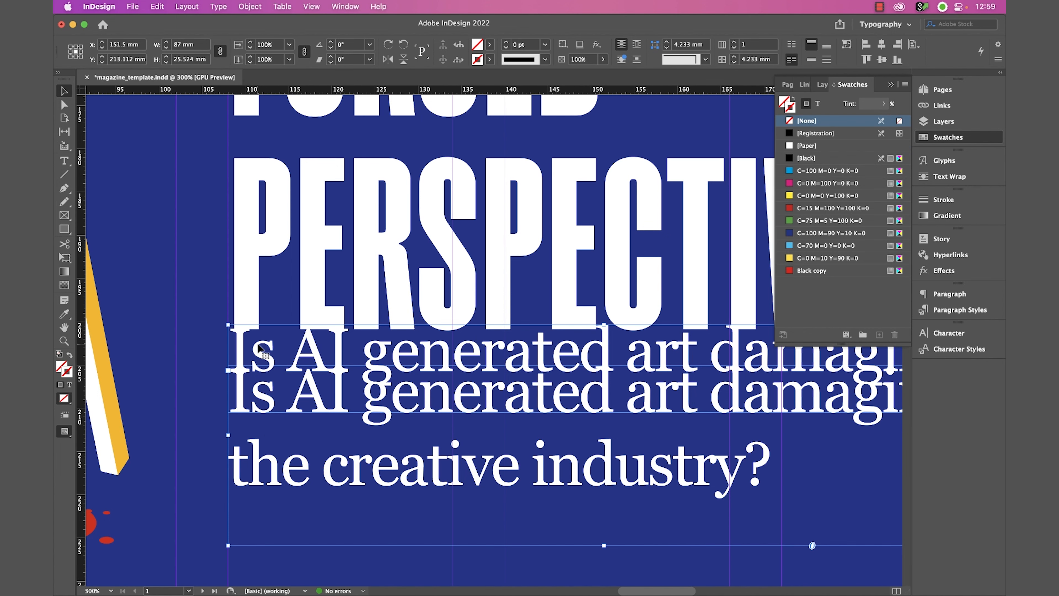
{"action": "key", "text": "Delete"}
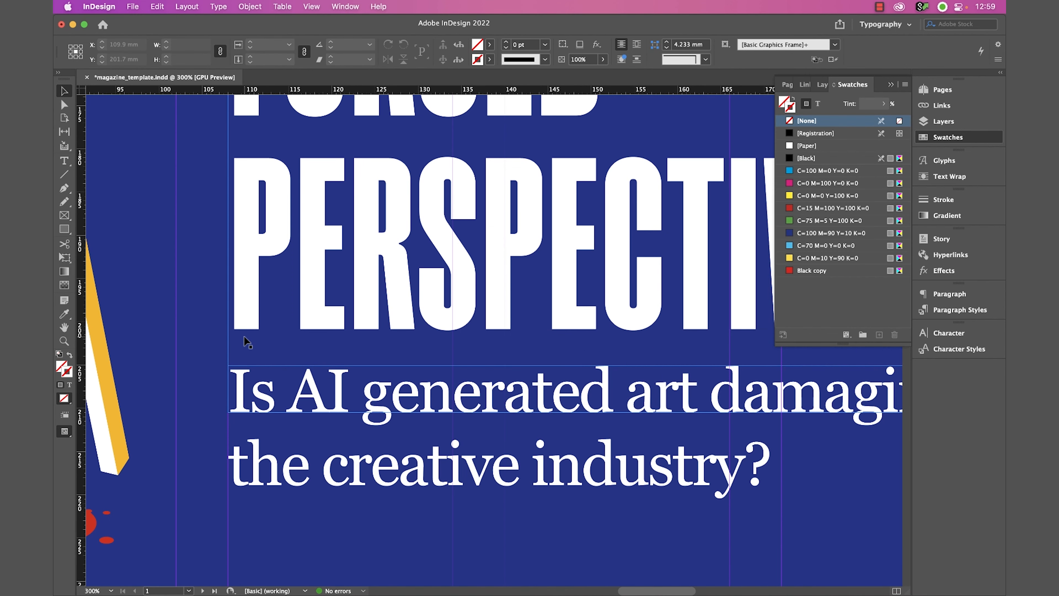
- Preview the whole easel cover without guides or frame edges and collapse the swatches
{"action": "key", "text": "super+0"}
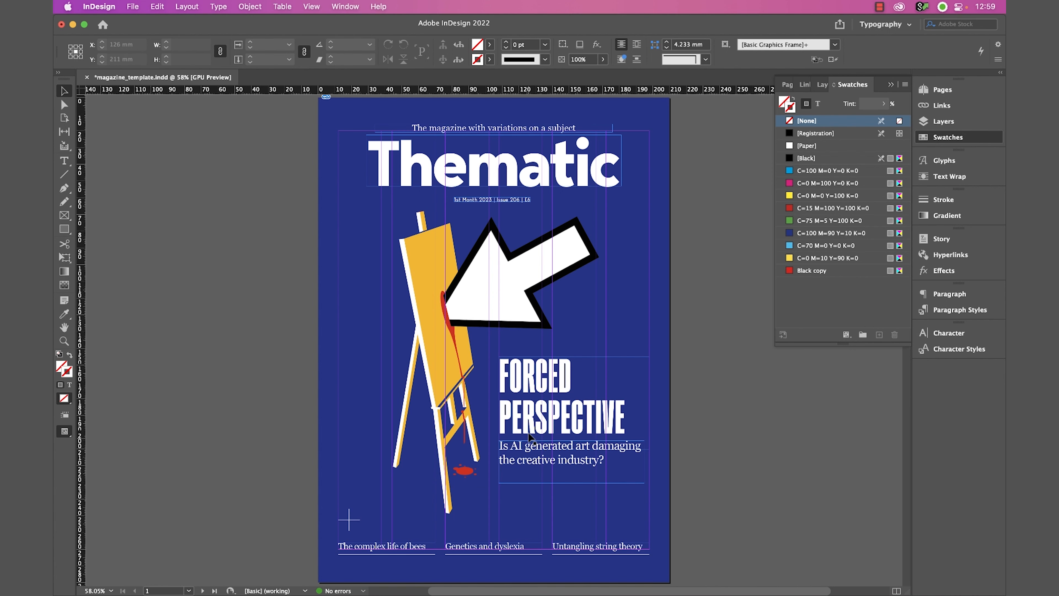
{"action": "key", "text": "w"}
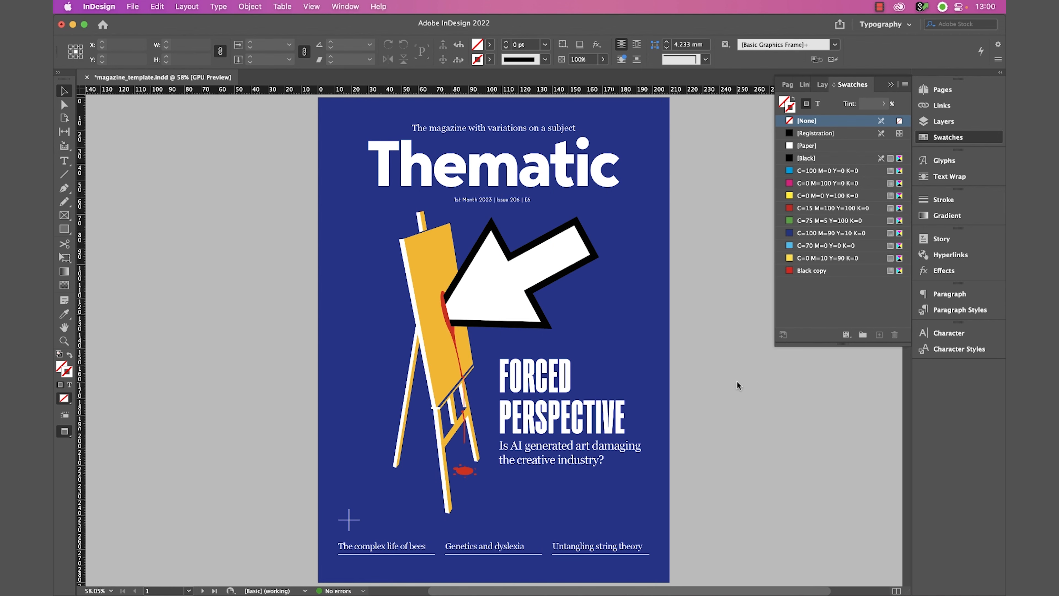
{"action": "scroll", "coordinate": [736, 381], "scroll_direction": "right", "scroll_amount": 1}
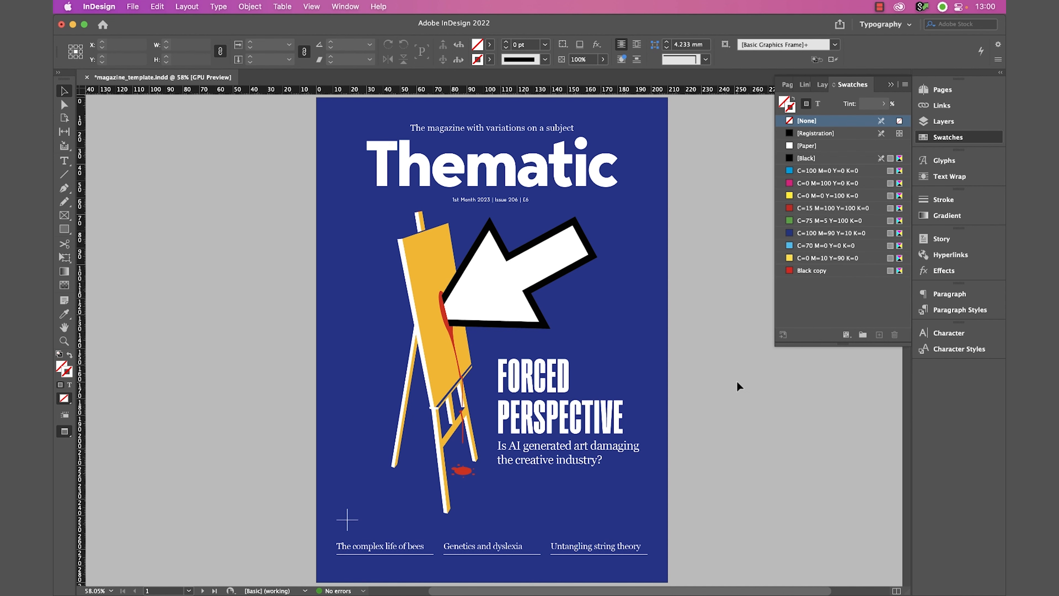
{"action": "left_click", "coordinate": [951, 137]}
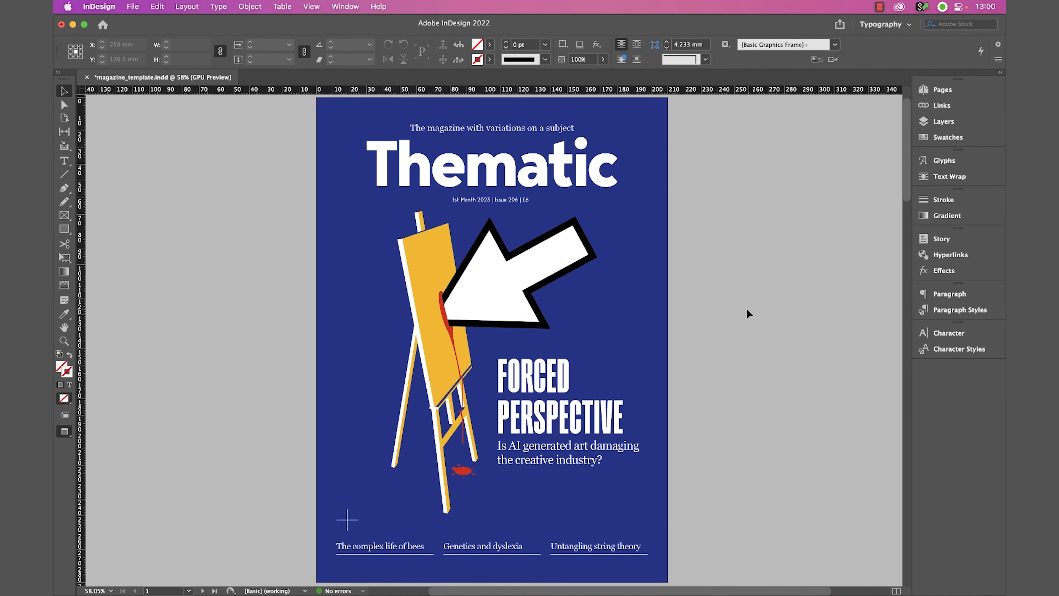
- Place robot.psd in the full-page frame of the second cover, The Post-Human Movement
{"action": "scroll", "coordinate": [736, 311], "scroll_direction": "down", "scroll_amount": 10}
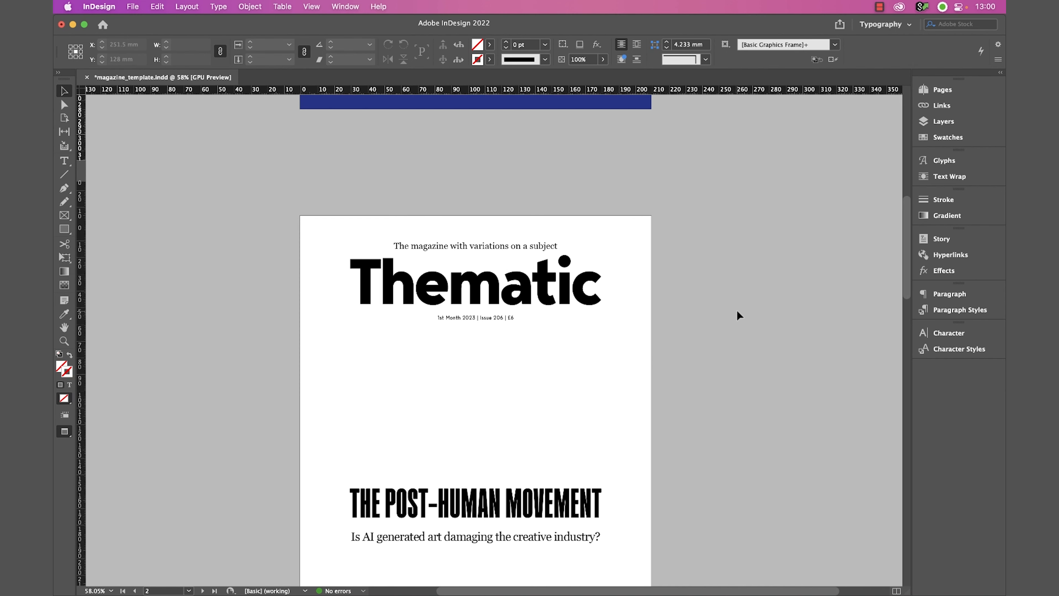
{"action": "scroll", "coordinate": [736, 311], "scroll_direction": "down", "scroll_amount": 3}
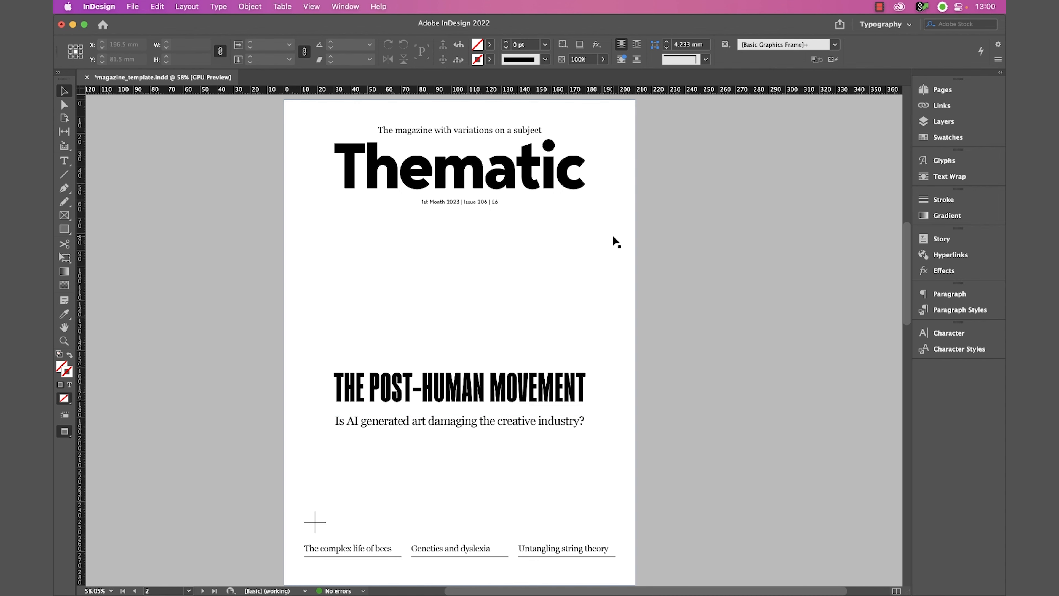
{"action": "left_click", "coordinate": [597, 255]}
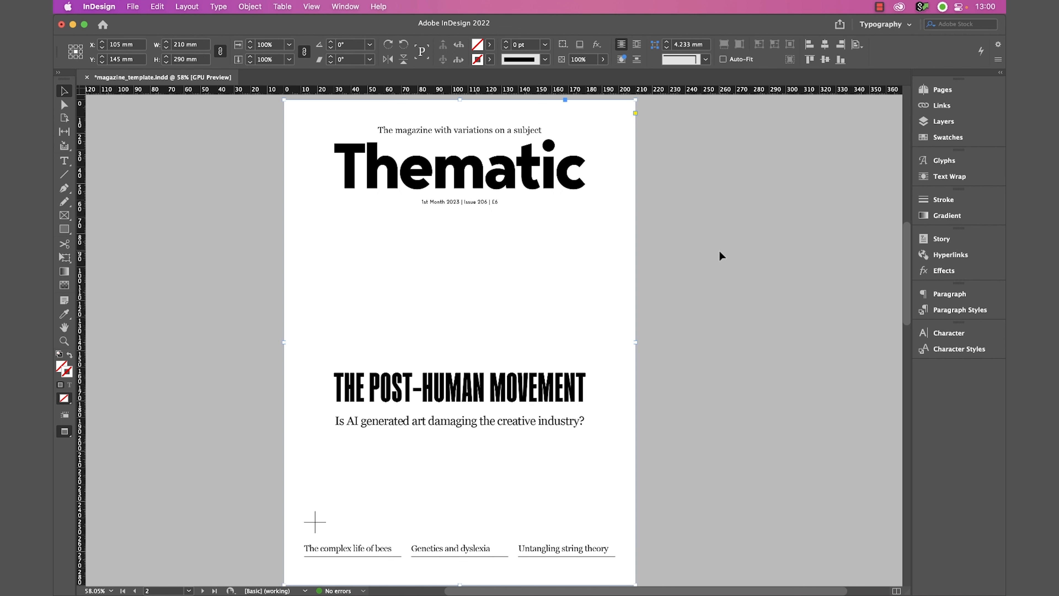
{"action": "key", "text": "super+d"}
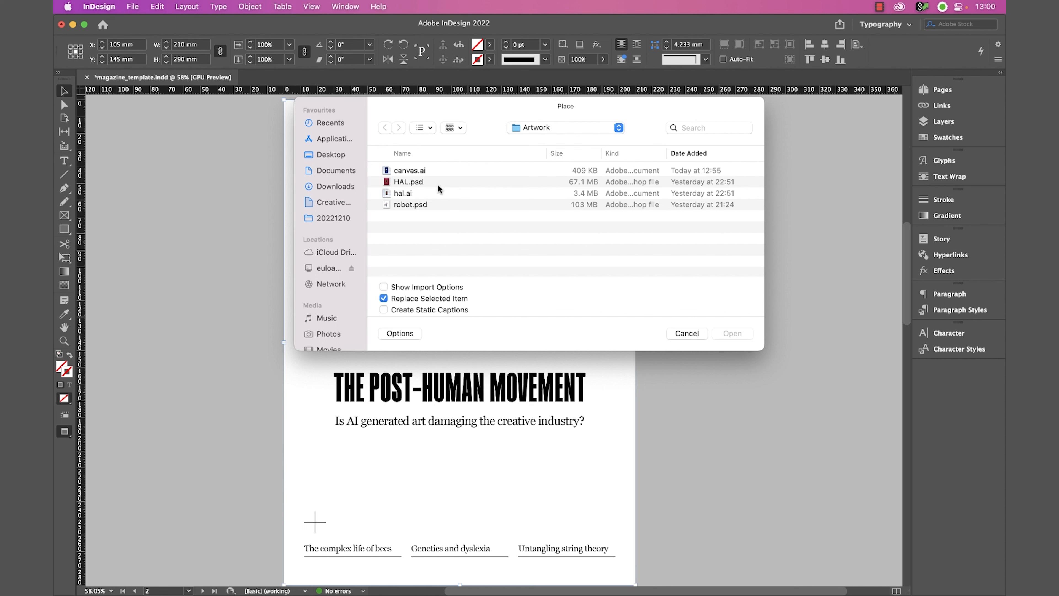
{"action": "left_click", "coordinate": [424, 206]}
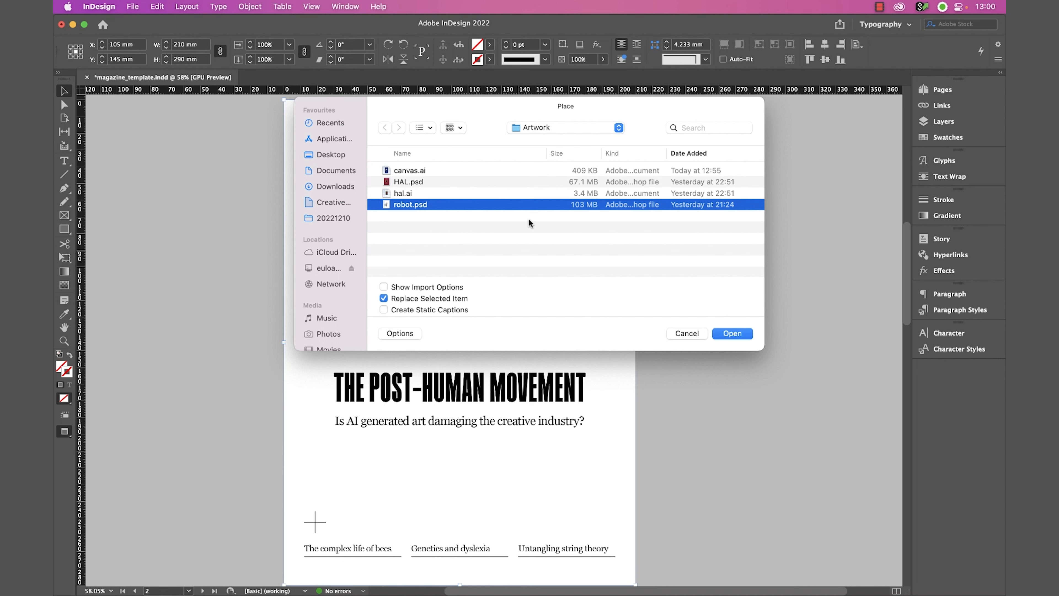
{"action": "key", "text": "Return"}
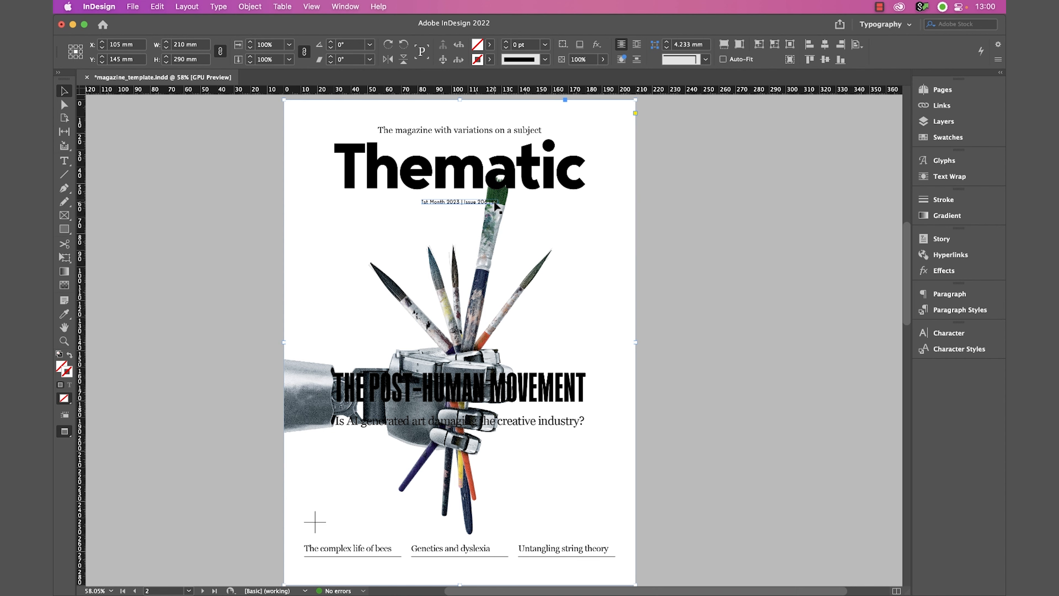
{"action": "left_click", "coordinate": [683, 249]}
{"action": "left_click", "coordinate": [521, 277]}
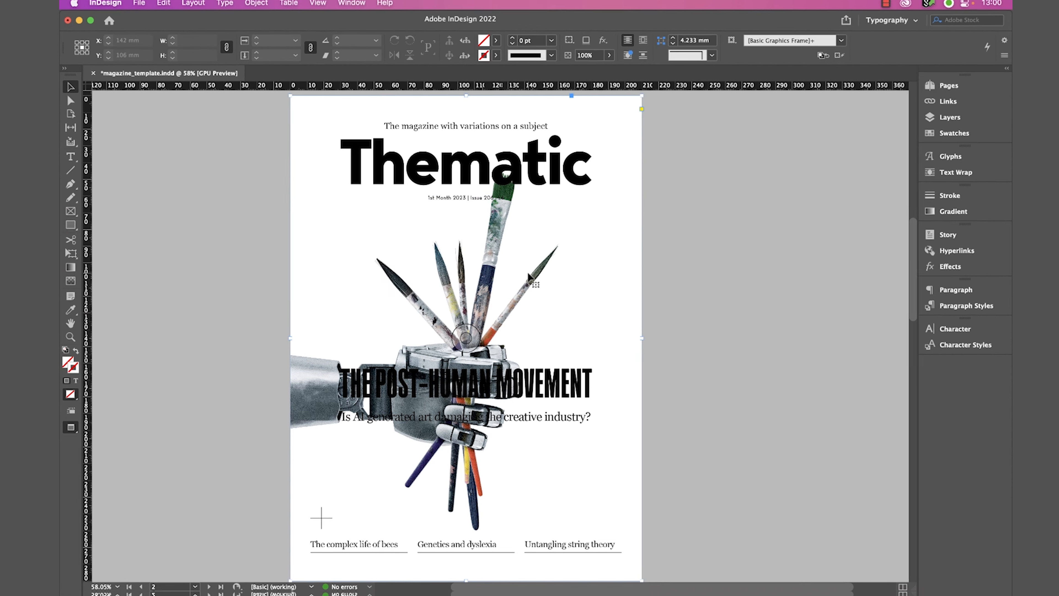
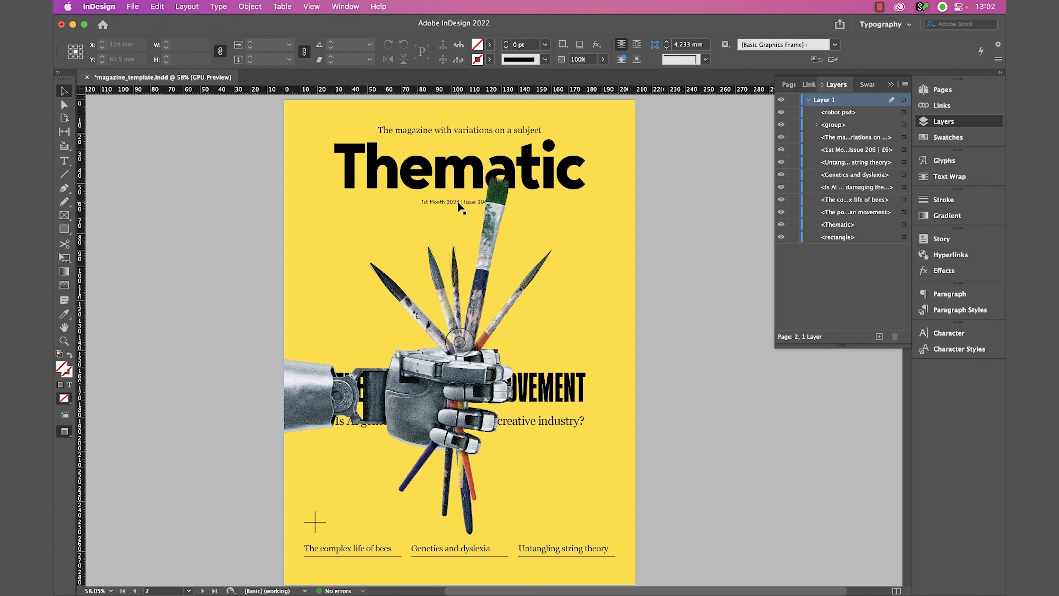
- Lock the robot.psd object and move the issue line left to X 98.191 mm, clear of the large paintbrush
{"action": "left_click", "coordinate": [792, 111]}
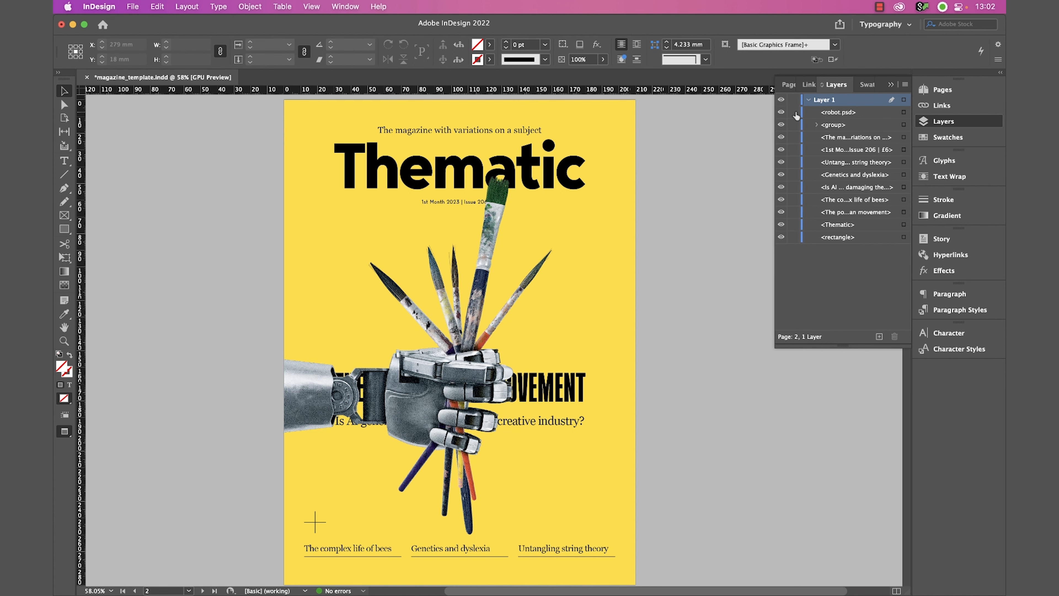
{"action": "left_click", "coordinate": [470, 202]}
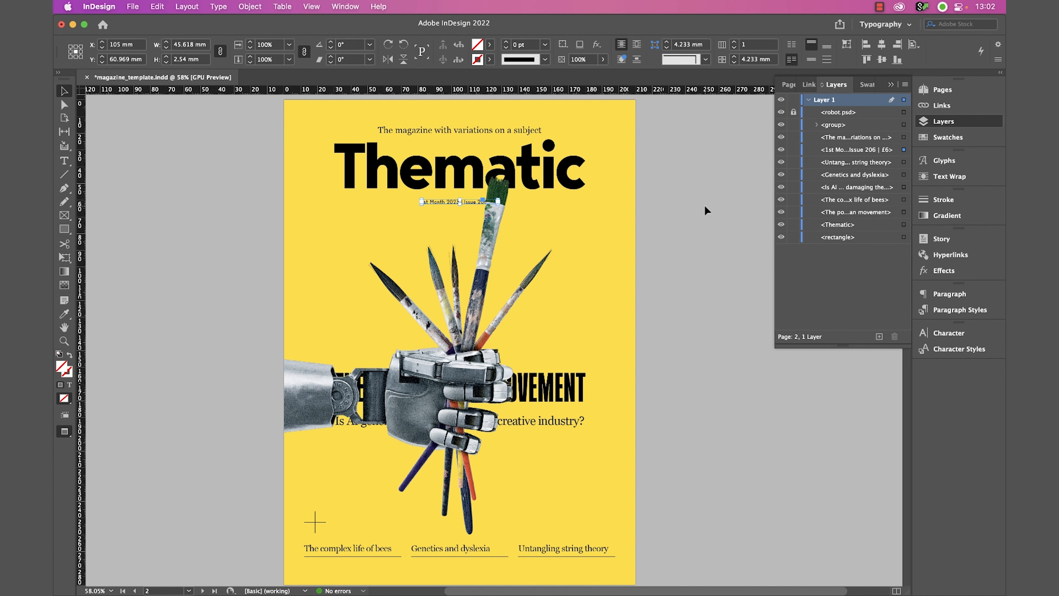
{"action": "key", "text": "super+1"}
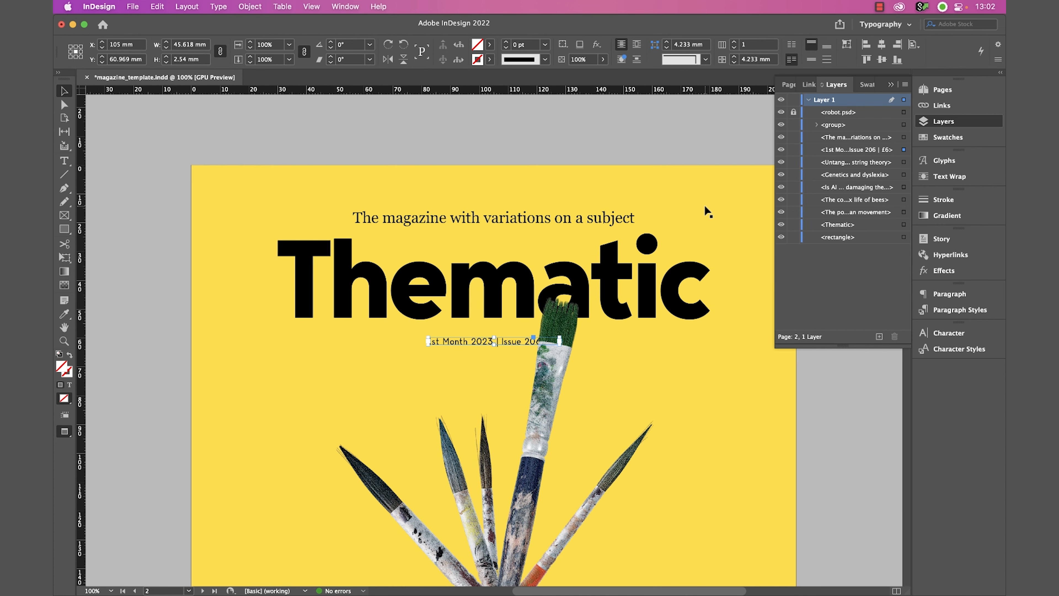
{"action": "left_click_drag", "start_coordinate": [441, 272], "coordinate": [425, 274]}
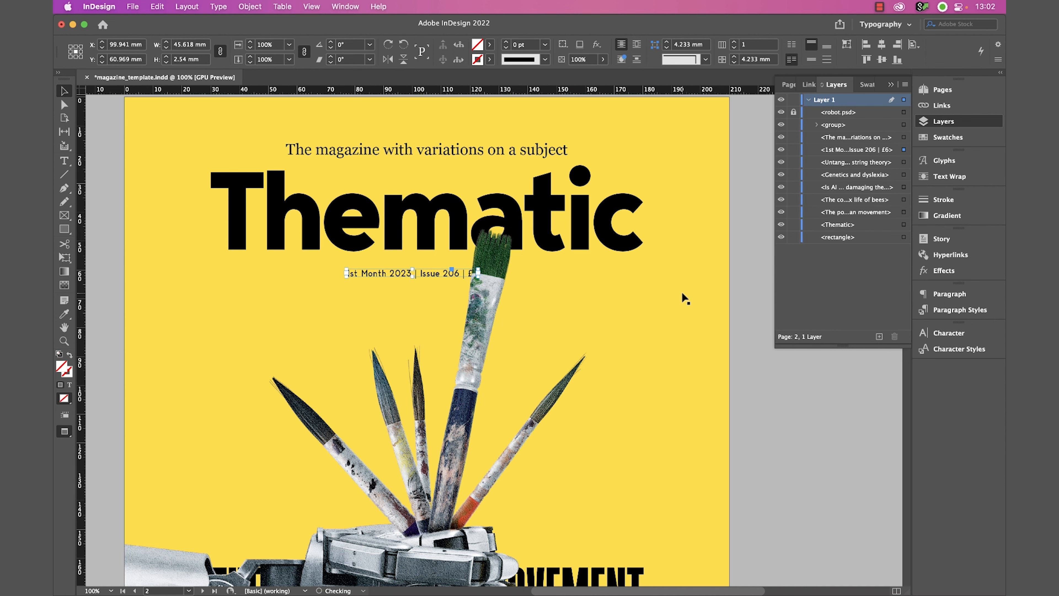
{"action": "key", "text": "Left"}
{"action": "key", "text": "Left"}
{"action": "key", "text": "Left"}
{"action": "key", "text": "Left"}
{"action": "key", "text": "Left"}
{"action": "key", "text": "Left"}
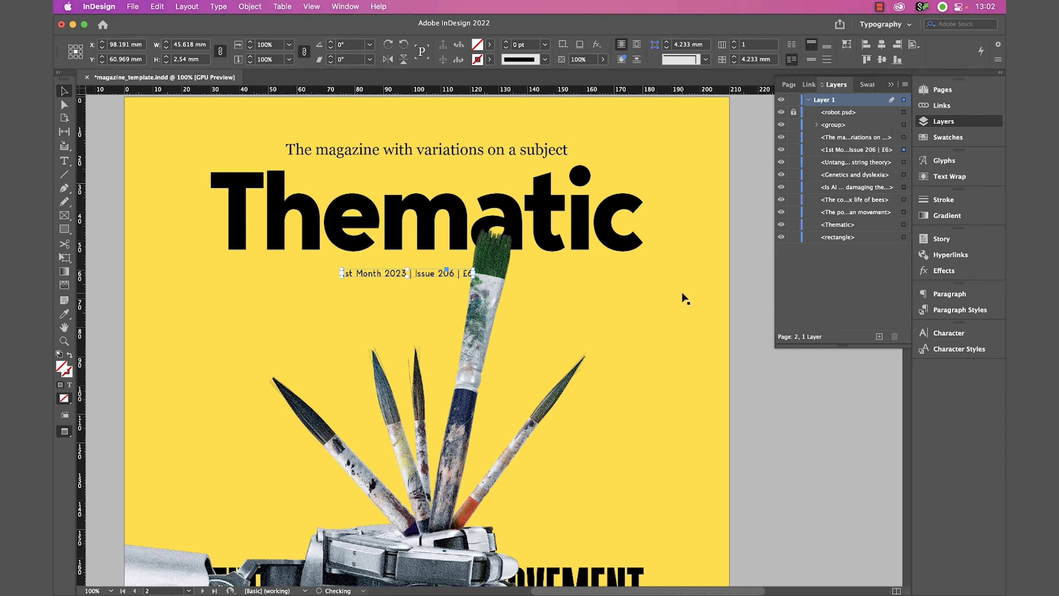
{"action": "left_click", "coordinate": [777, 392]}
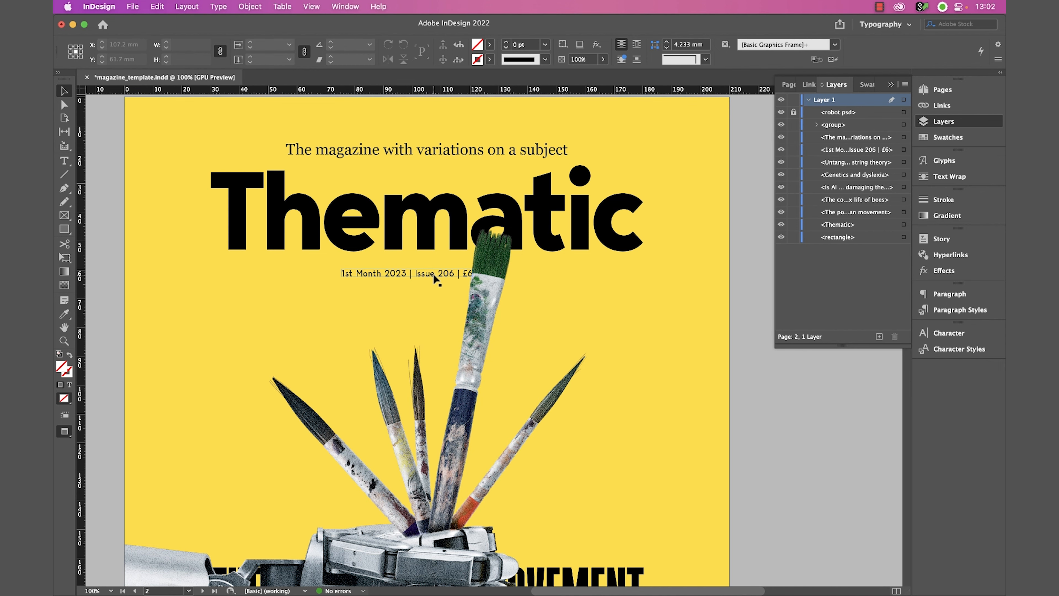
{"action": "key", "text": "super+0"}
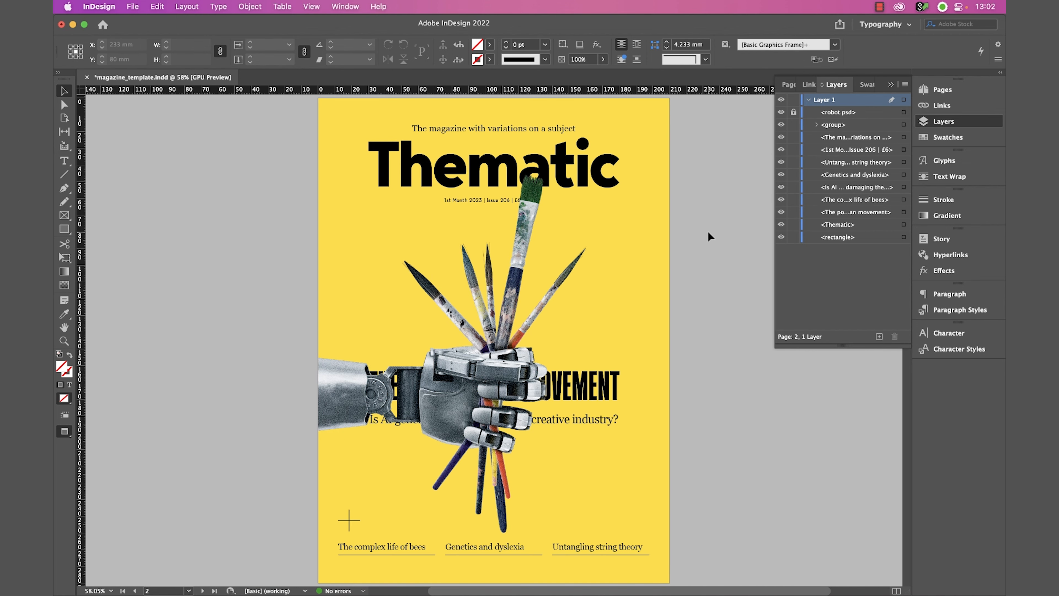
- Bring the Post-Human Movement headline and its subheading to the front, above the robot hand
{"action": "left_click", "coordinate": [601, 391]}
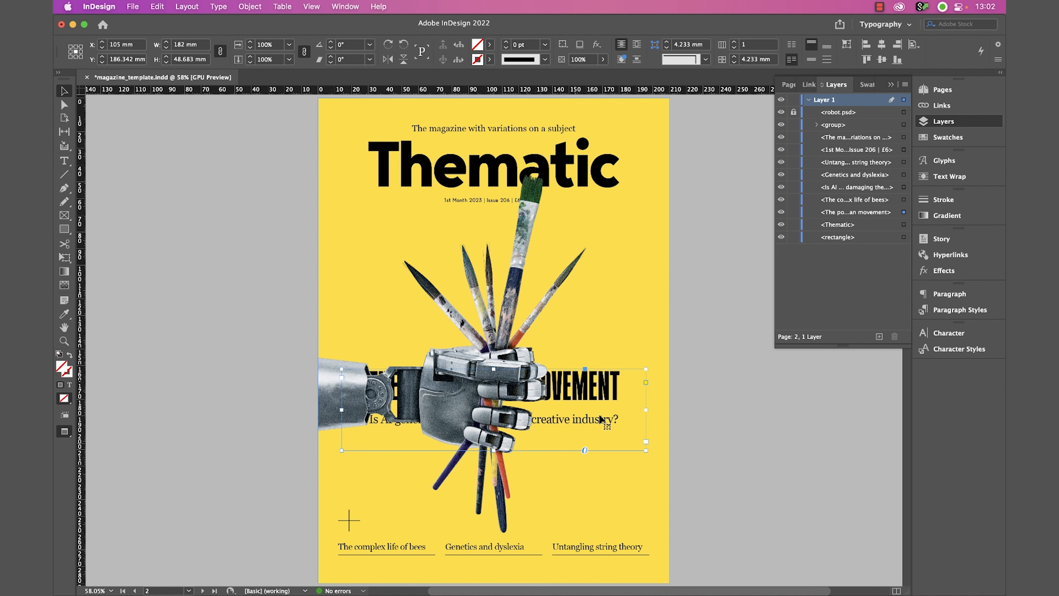
{"action": "left_click", "coordinate": [737, 379]}
{"action": "left_click", "coordinate": [614, 394]}
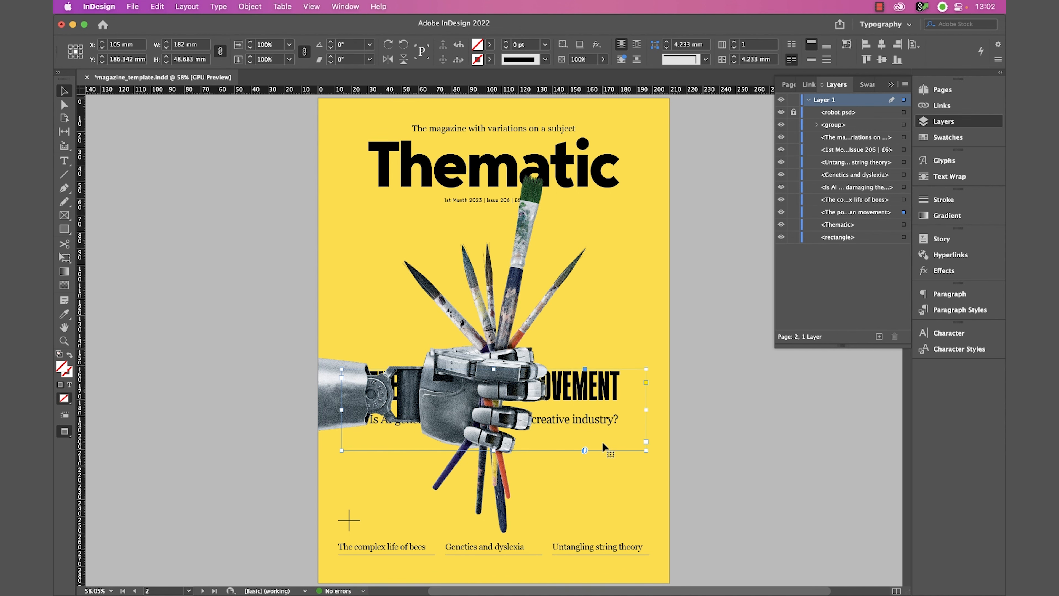
{"action": "left_click", "coordinate": [574, 456], "text": "shift"}
{"action": "key", "text": "super+shift+bracketright"}
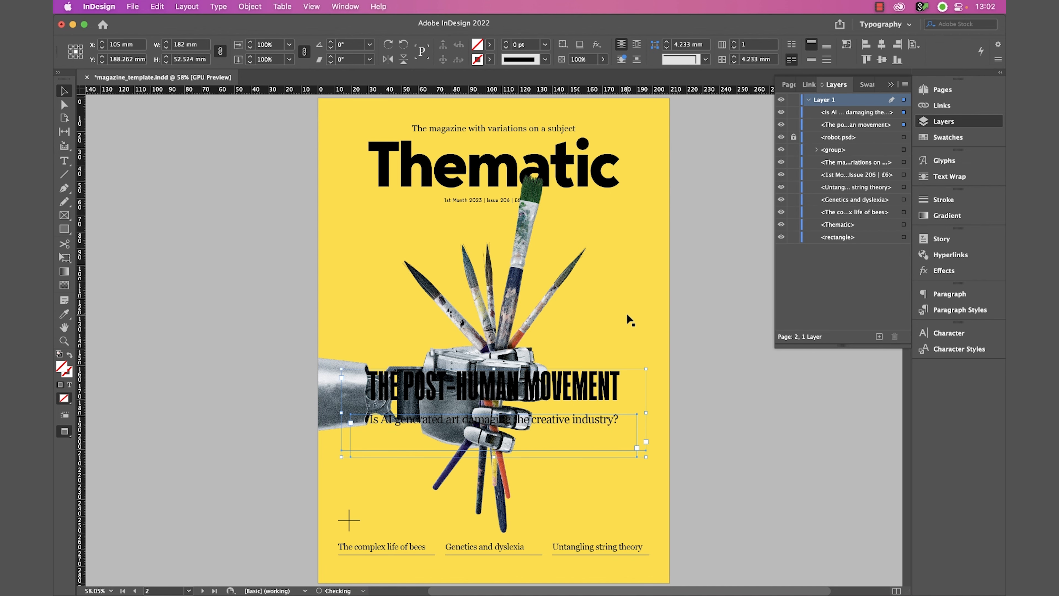
{"action": "left_click", "coordinate": [746, 356]}
- Show the guides and narrow the headline frame to 58 mm, matching the page's rightmost column beside the robot hand
{"action": "left_click", "coordinate": [419, 388]}
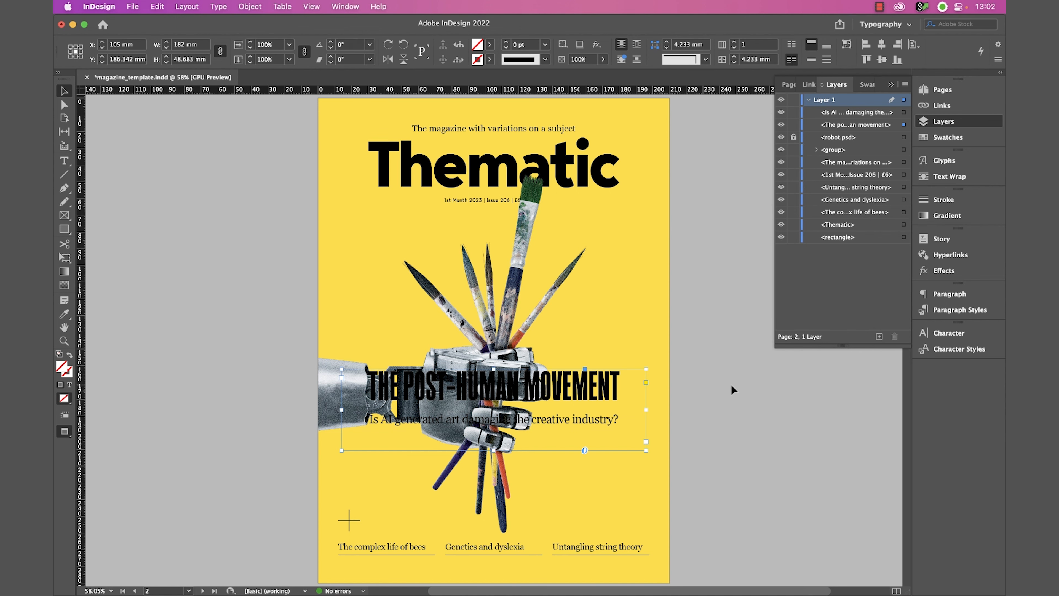
{"action": "left_click", "coordinate": [743, 392]}
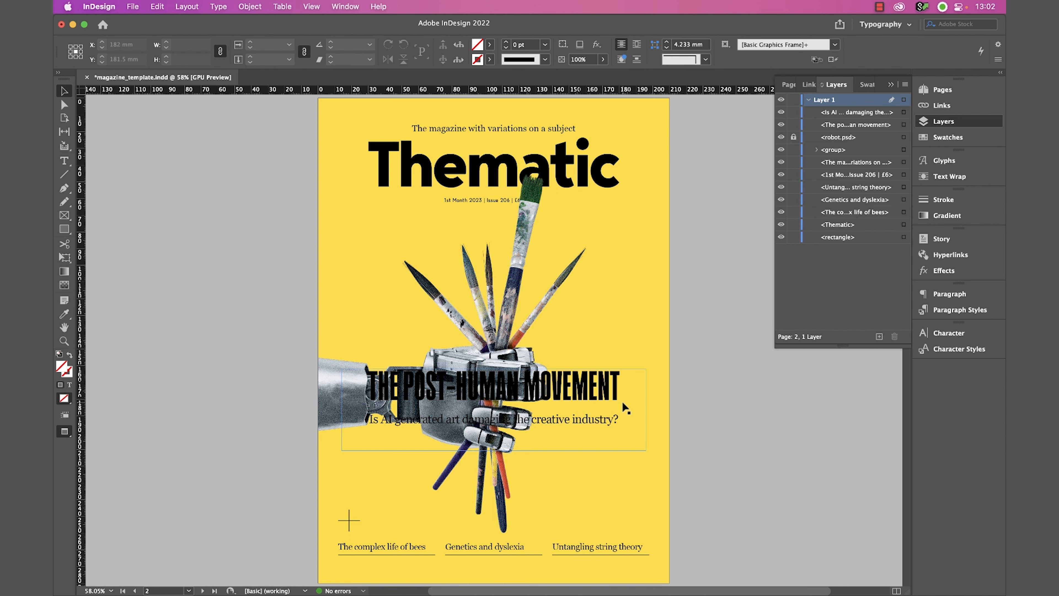
{"action": "left_click", "coordinate": [436, 392]}
{"action": "left_click_drag", "start_coordinate": [342, 410], "coordinate": [559, 390]}
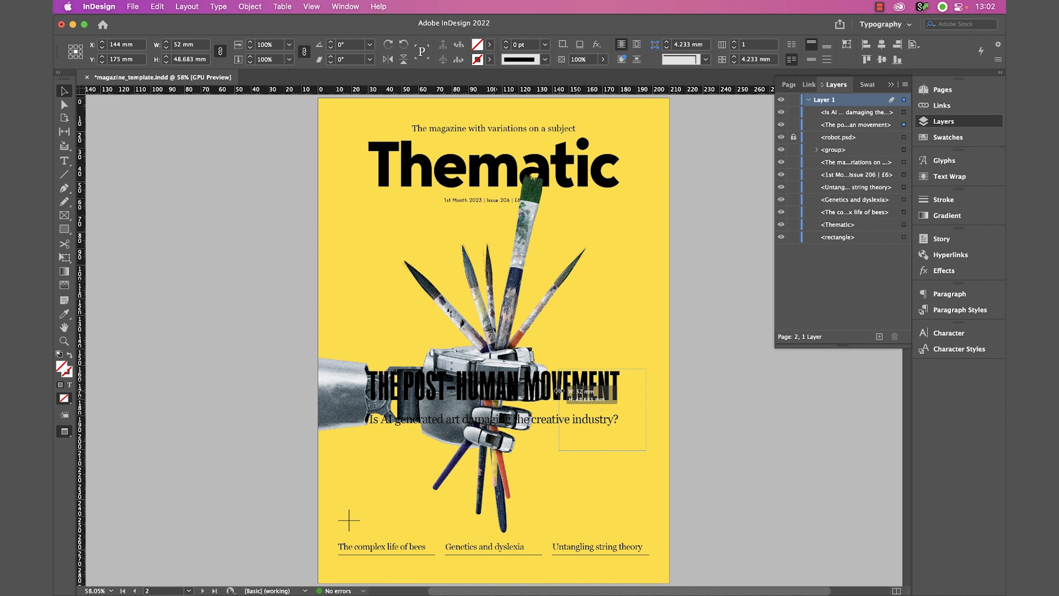
{"action": "key", "text": "e"}
{"action": "key", "text": "w"}
{"action": "key", "text": "v"}
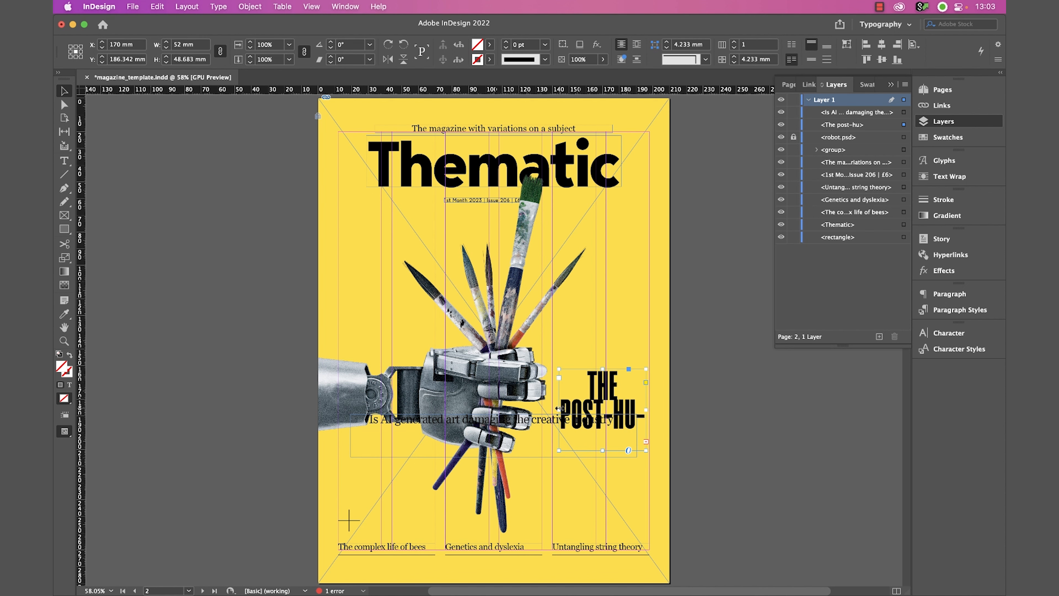
{"action": "left_click_drag", "start_coordinate": [558, 408], "coordinate": [553, 409]}
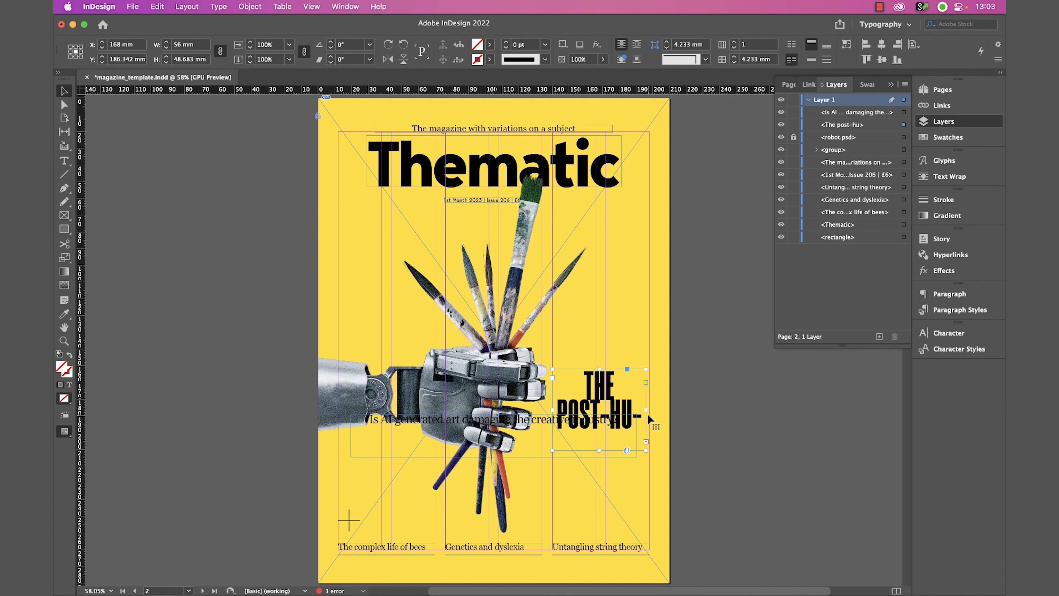
{"action": "left_click_drag", "start_coordinate": [646, 410], "coordinate": [649, 411]}
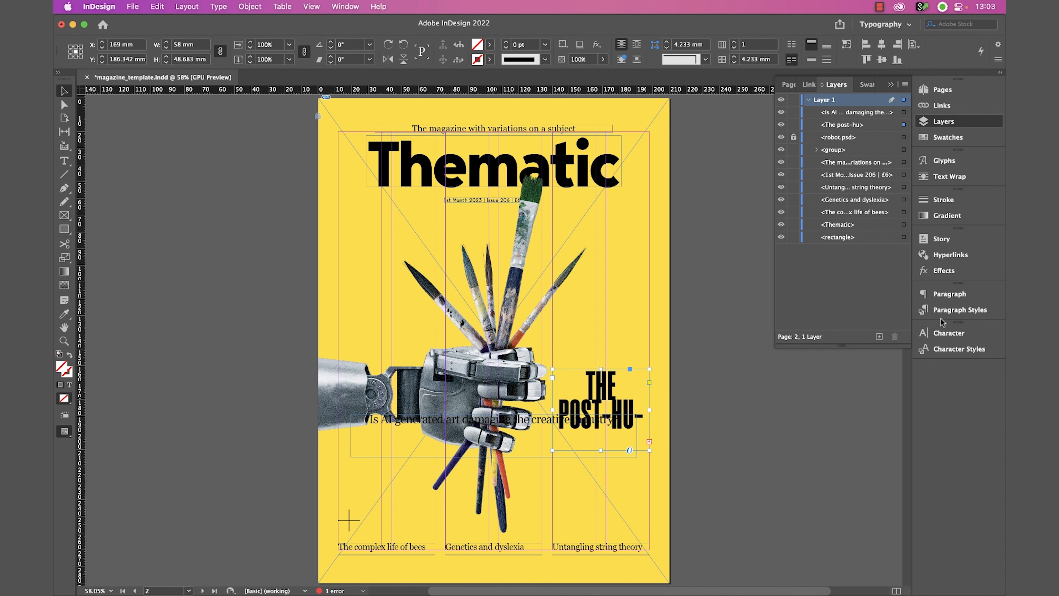
- Set the Post-Human Movement headline's font size to 56 pt so it fits its narrow frame
{"action": "left_click", "coordinate": [947, 333]}
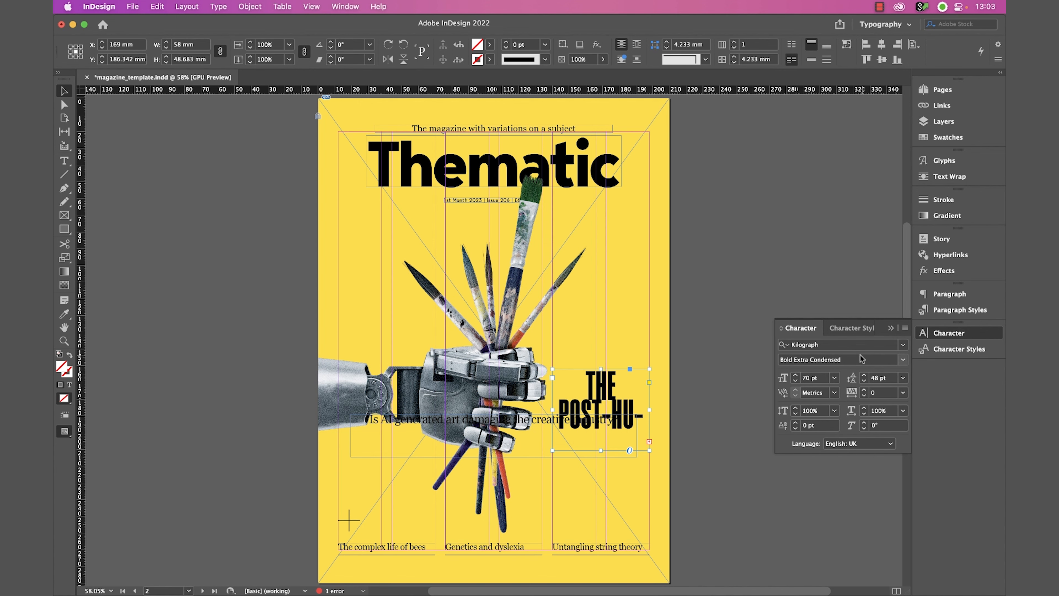
{"action": "double_click", "coordinate": [806, 378]}
{"action": "type", "text": "56"}
{"action": "key", "text": "Tab"}
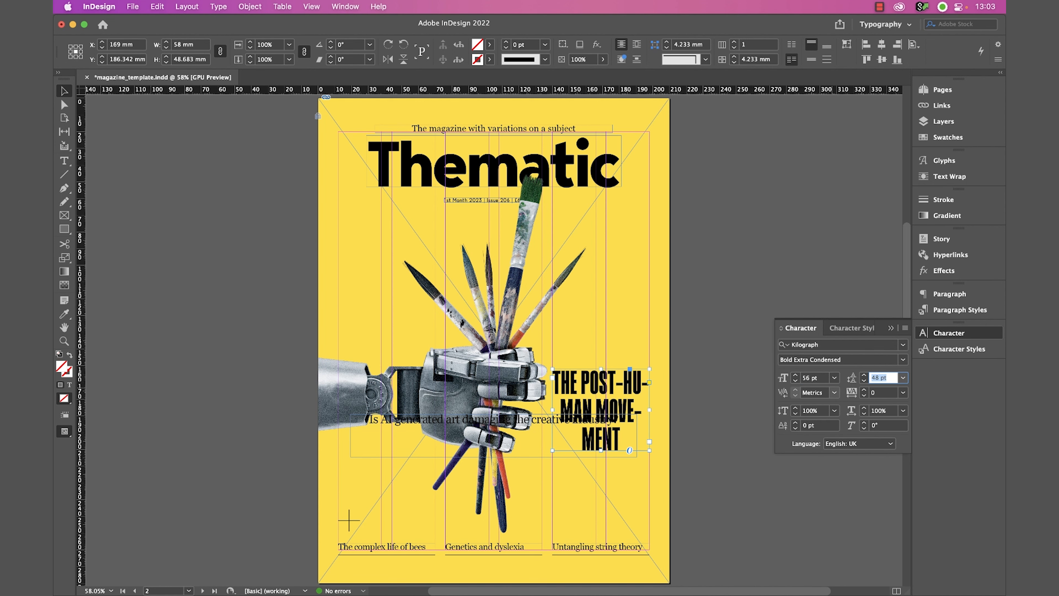
{"action": "left_click", "coordinate": [655, 380]}
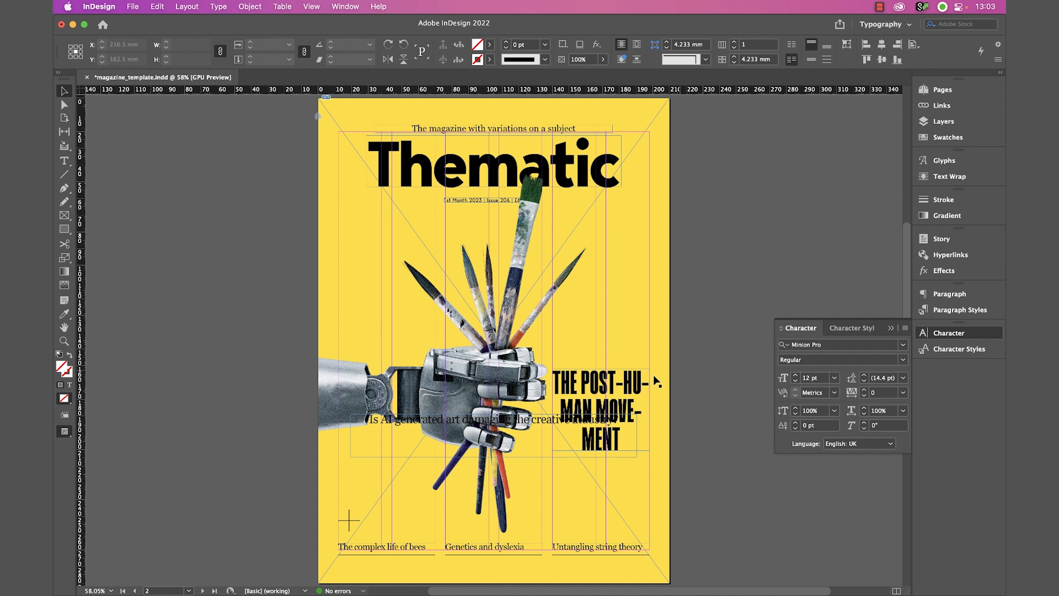
- Move the headline slightly up the page and break the line after "The", keeping "Post-Human" whole on the second line
{"action": "left_click_drag", "start_coordinate": [592, 399], "coordinate": [595, 384]}
{"action": "double_click", "coordinate": [600, 391]}
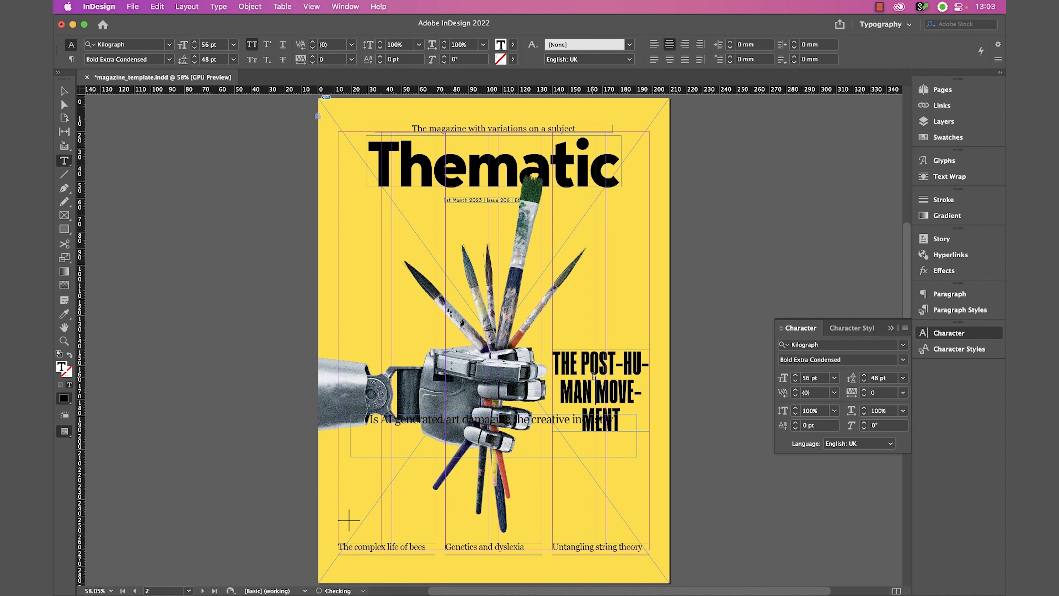
{"action": "left_click", "coordinate": [581, 362]}
{"action": "key", "text": "Return"}
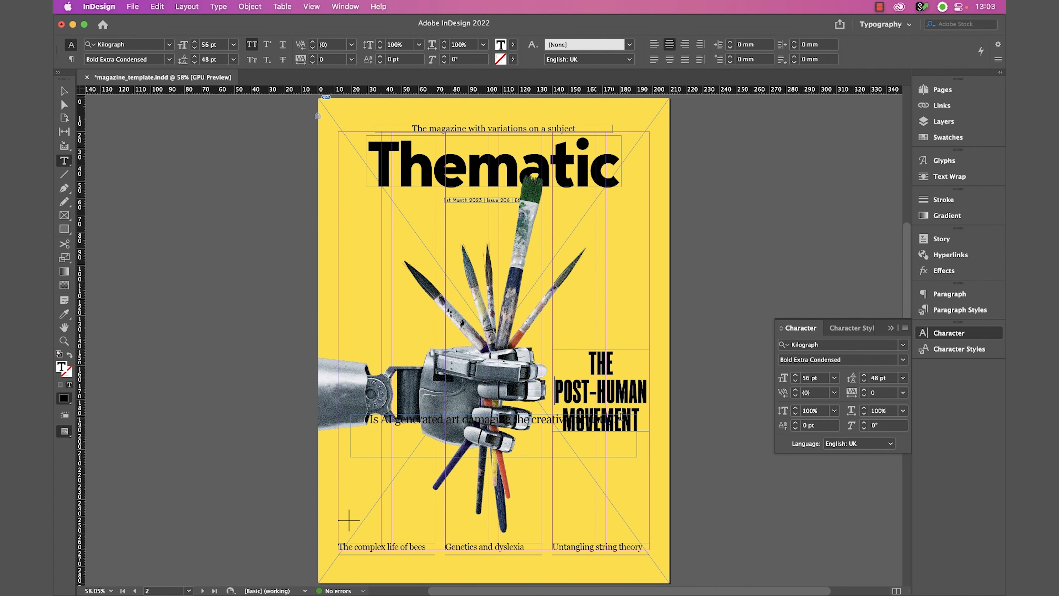
- Narrow the AI art subheading's frame to the headline's 58 mm column and place it just below the headline at Y 216.762 mm
{"action": "left_click", "coordinate": [63, 91]}
{"action": "left_click", "coordinate": [413, 421]}
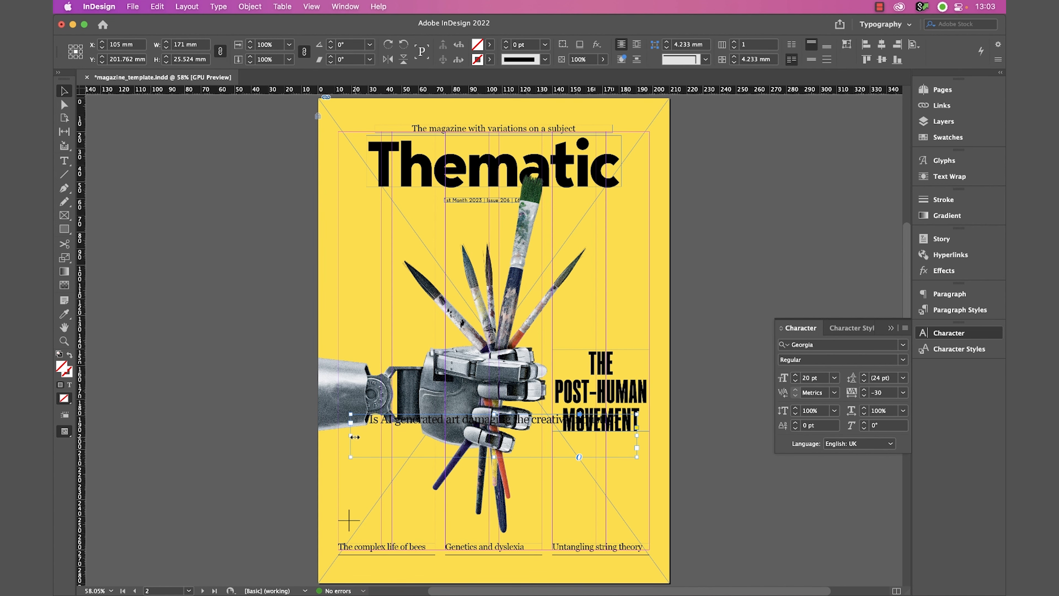
{"action": "left_click_drag", "start_coordinate": [350, 437], "coordinate": [552, 428]}
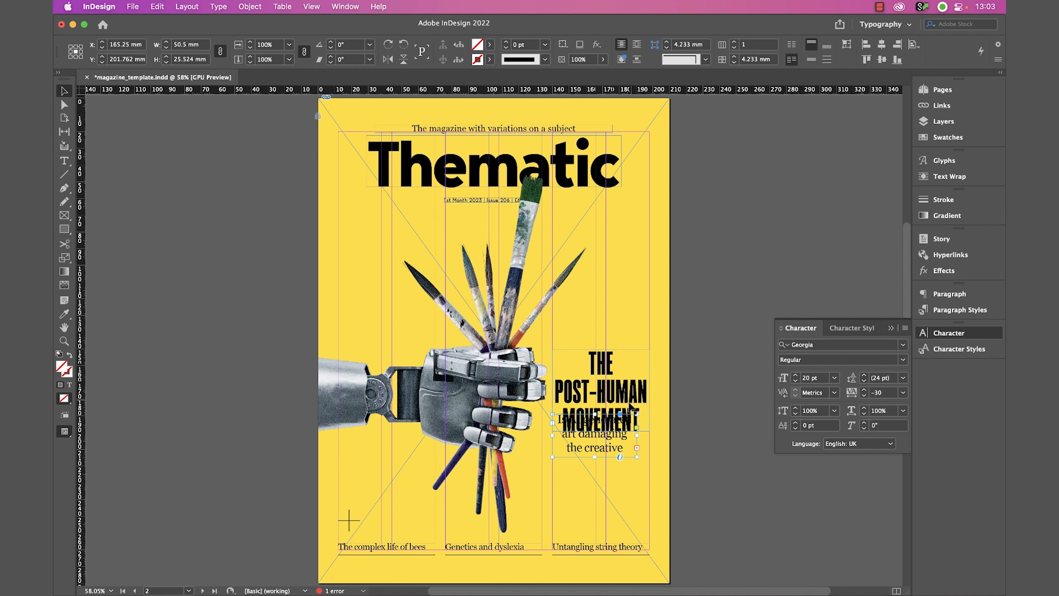
{"action": "left_click_drag", "start_coordinate": [638, 434], "coordinate": [599, 471]}
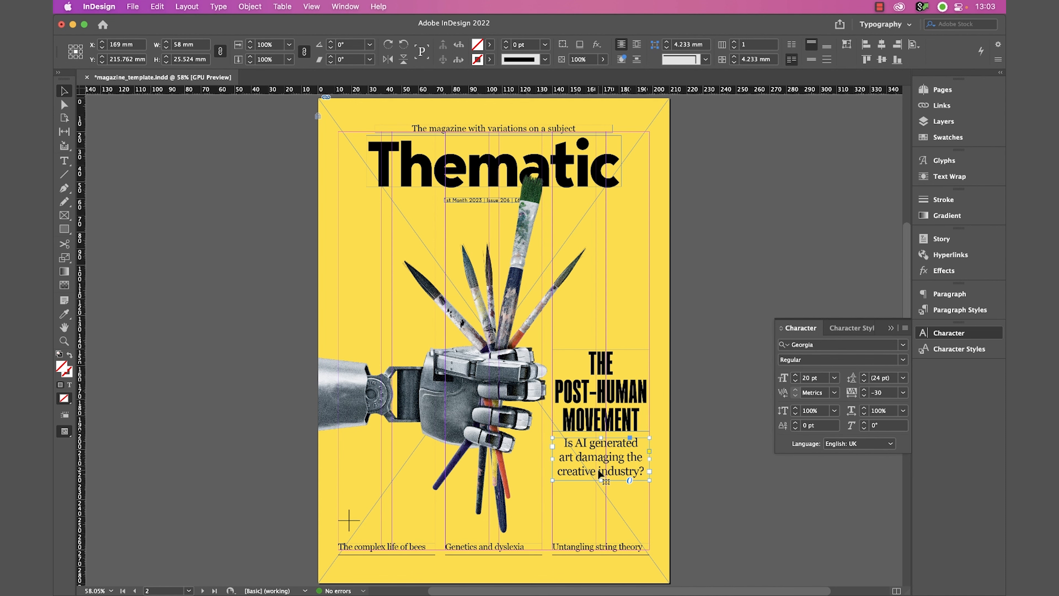
{"action": "key", "text": "Down"}
{"action": "key", "text": "Down"}
{"action": "key", "text": "Down"}
{"action": "key", "text": "Down"}
{"action": "key", "text": "Down"}
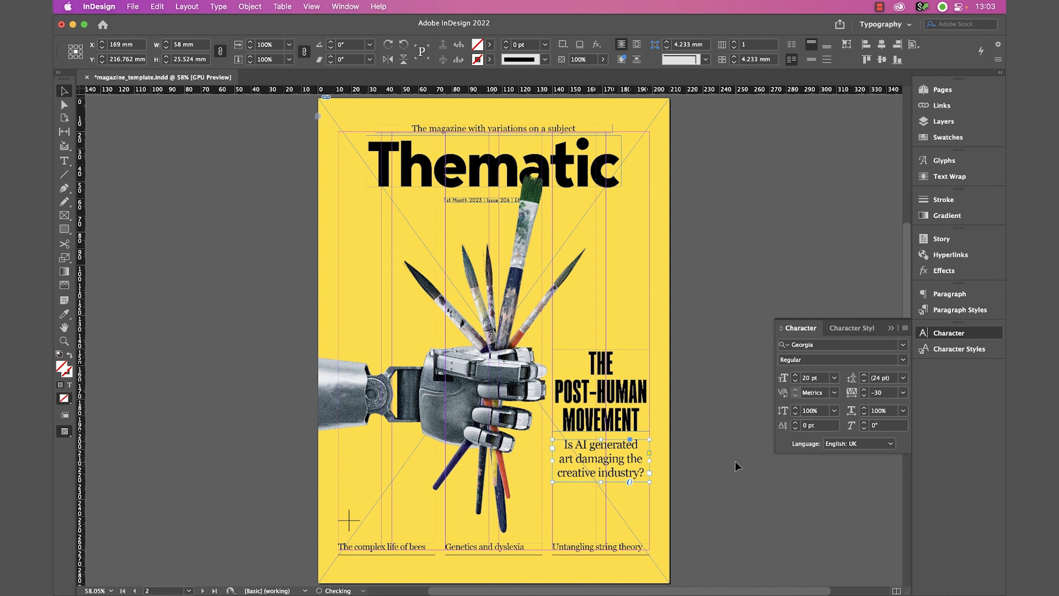
{"action": "left_click", "coordinate": [688, 401]}
- Move the headline and subheading together up to about Y 176.9 mm, beside the fist of the robot hand
{"action": "key", "text": "super+="}
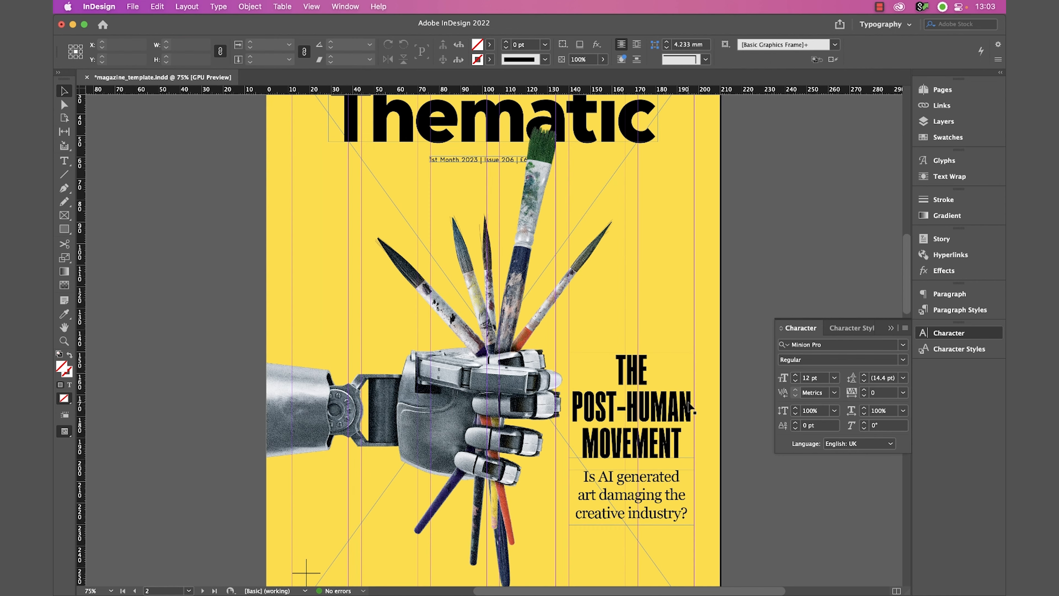
{"action": "scroll", "coordinate": [689, 401], "scroll_direction": "down", "scroll_amount": 3}
{"action": "scroll", "coordinate": [689, 401], "scroll_direction": "right", "scroll_amount": 1}
{"action": "scroll", "coordinate": [688, 401], "scroll_direction": "up", "scroll_amount": 3}
{"action": "scroll", "coordinate": [688, 401], "scroll_direction": "right", "scroll_amount": 2}
{"action": "left_click", "coordinate": [588, 369]}
{"action": "left_click", "coordinate": [579, 460], "text": "shift"}
{"action": "left_click_drag", "start_coordinate": [579, 392], "coordinate": [575, 361]}
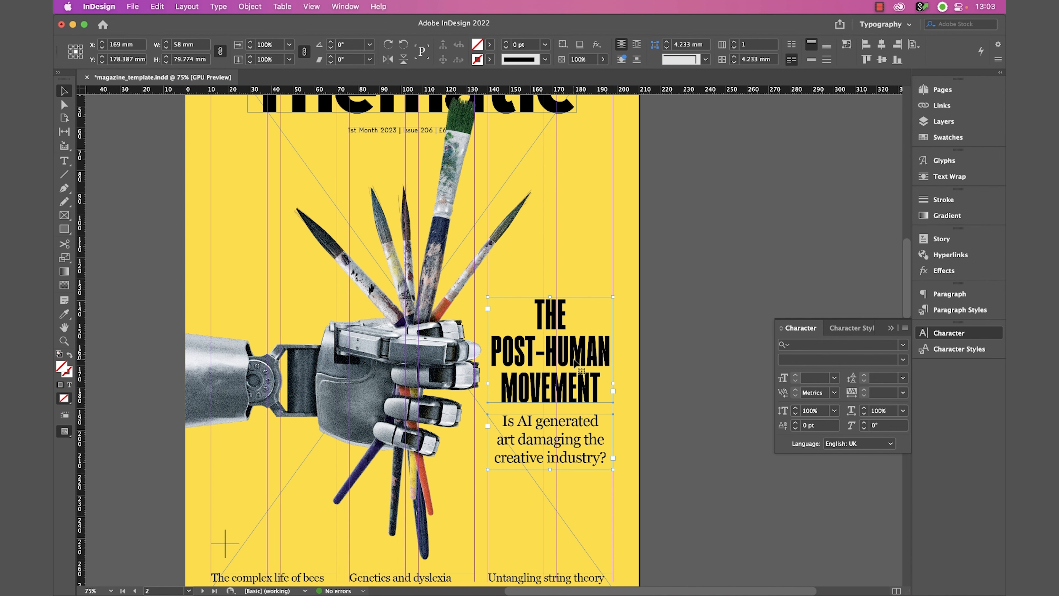
{"action": "key", "text": "Up"}
{"action": "key", "text": "Up"}
{"action": "key", "text": "Up"}
{"action": "key", "text": "Up"}
{"action": "key", "text": "Up"}
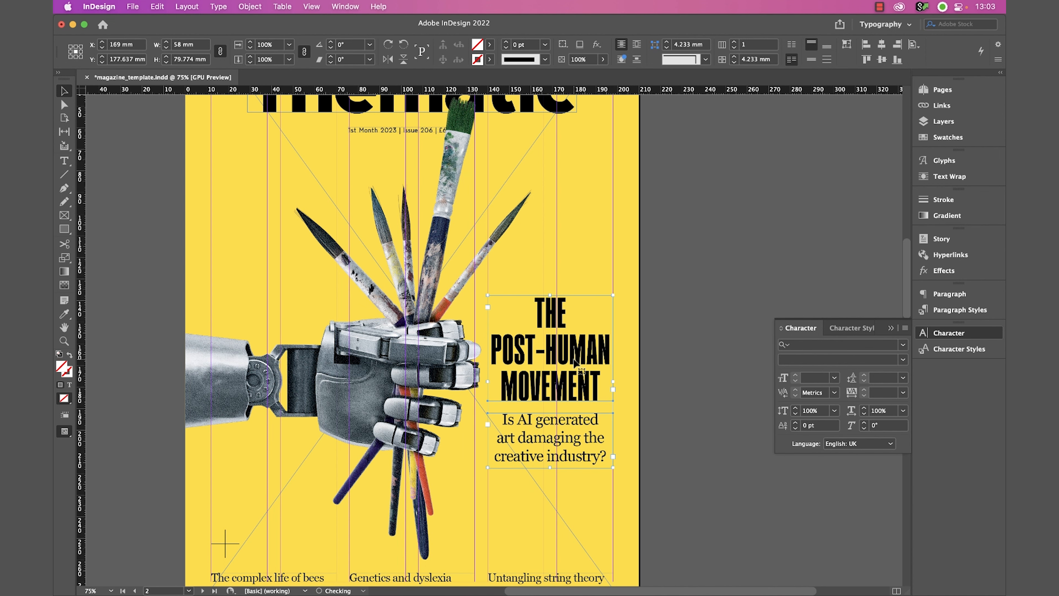
{"action": "key", "text": "Up"}
{"action": "key", "text": "Up"}
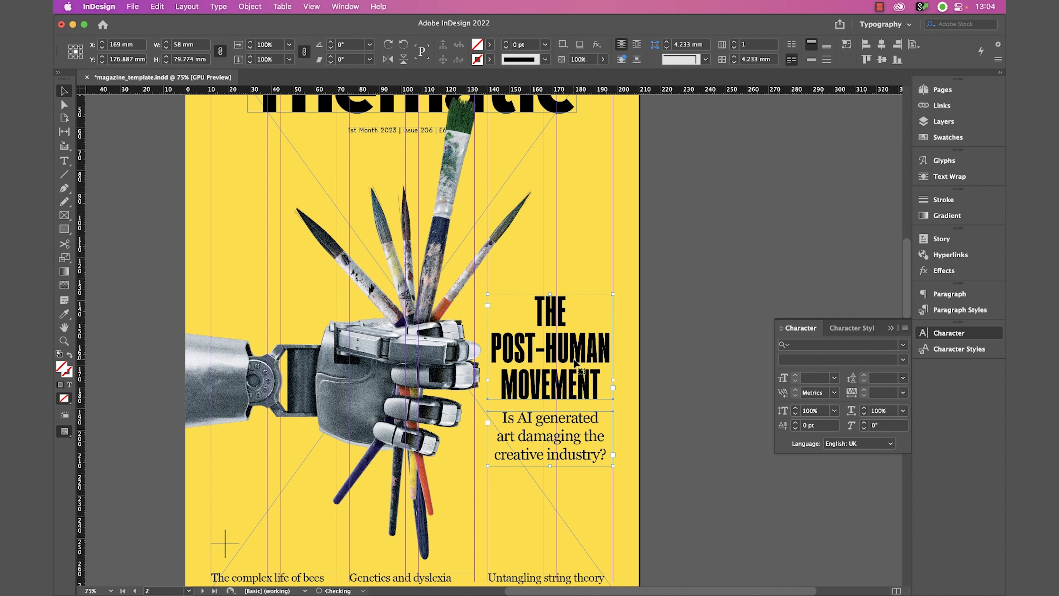
{"action": "left_click", "coordinate": [690, 358]}
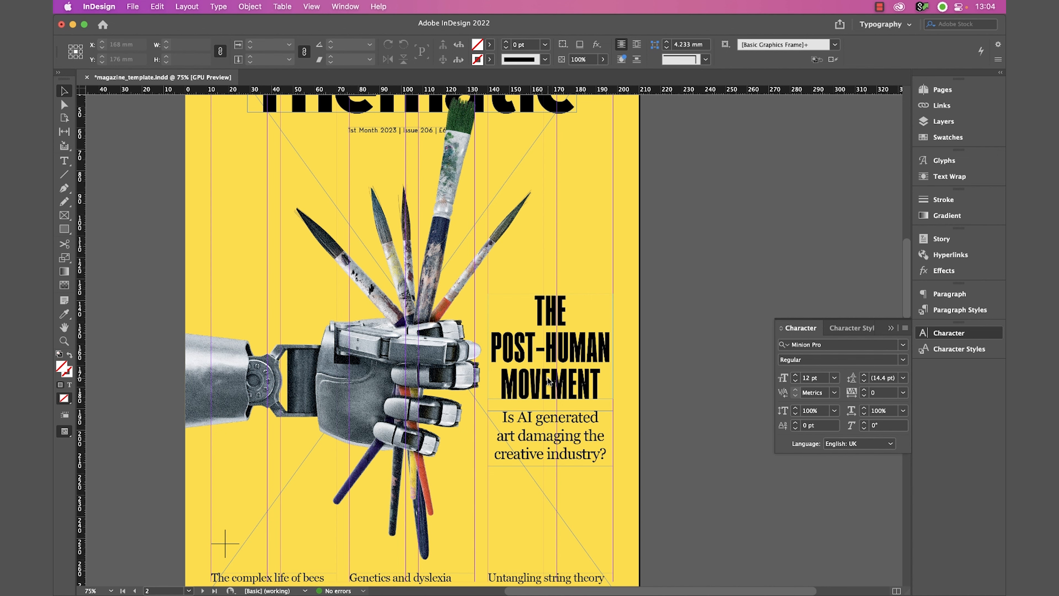
- Duplicate the subheading upward so the copy sits directly beneath "Movement" as a spacing gauge
{"action": "key", "text": "super+equal"}
{"action": "key", "text": "super+equal"}
{"action": "scroll", "coordinate": [654, 391], "scroll_direction": "down", "scroll_amount": 6}
{"action": "key", "text": "super+equal"}
{"action": "left_click", "coordinate": [551, 359]}
{"action": "left_click_drag", "start_coordinate": [547, 343], "coordinate": [547, 330]}
{"action": "key", "text": "super+equal"}
{"action": "key", "text": "super+equal"}
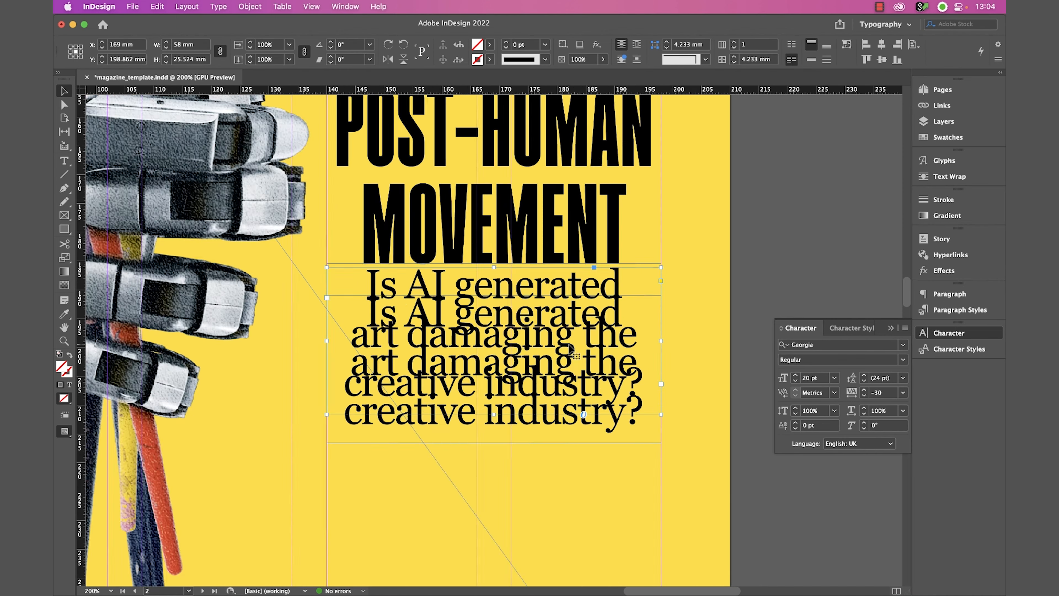
- Nudge the subheading and its duplicate up together until the duplicate's first line meets the base of the headline
{"action": "left_click", "coordinate": [573, 467], "text": "shift"}
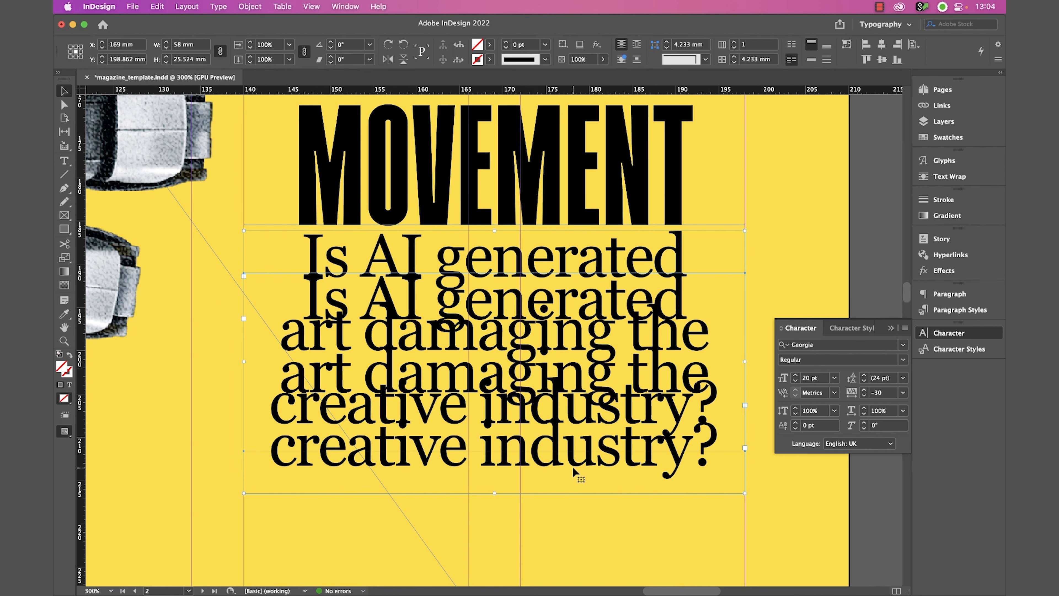
{"action": "key", "text": "Up"}
{"action": "key", "text": "Up"}
{"action": "key", "text": "Up"}
{"action": "key", "text": "Up"}
{"action": "key", "text": "Up"}
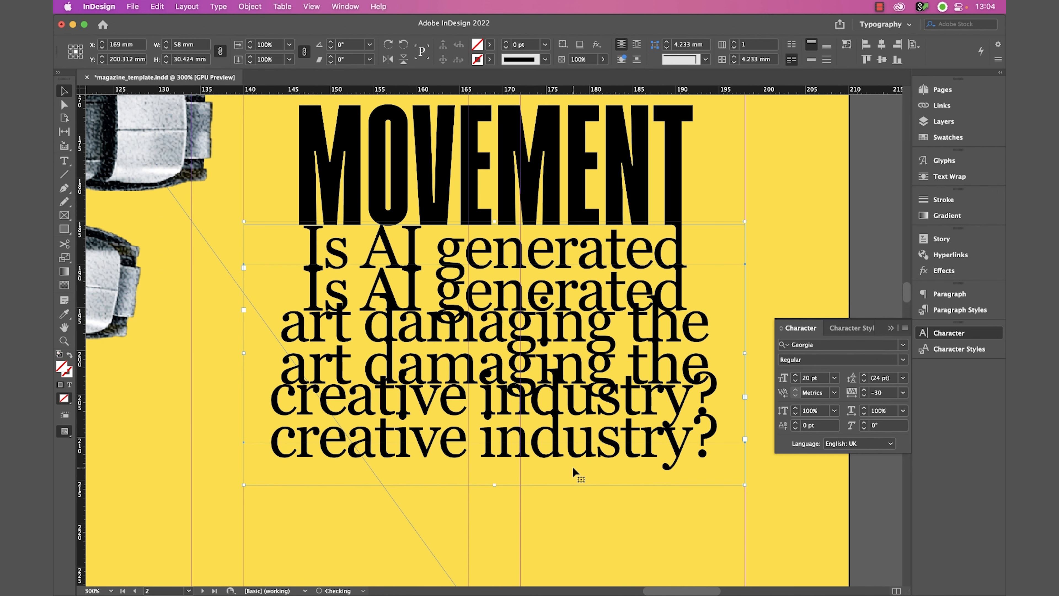
- Delete the upper duplicate of the subheading and preview the full cover without guides and frame edges
{"action": "left_click", "coordinate": [804, 285]}
{"action": "left_click", "coordinate": [603, 246]}
{"action": "key", "text": "Delete"}
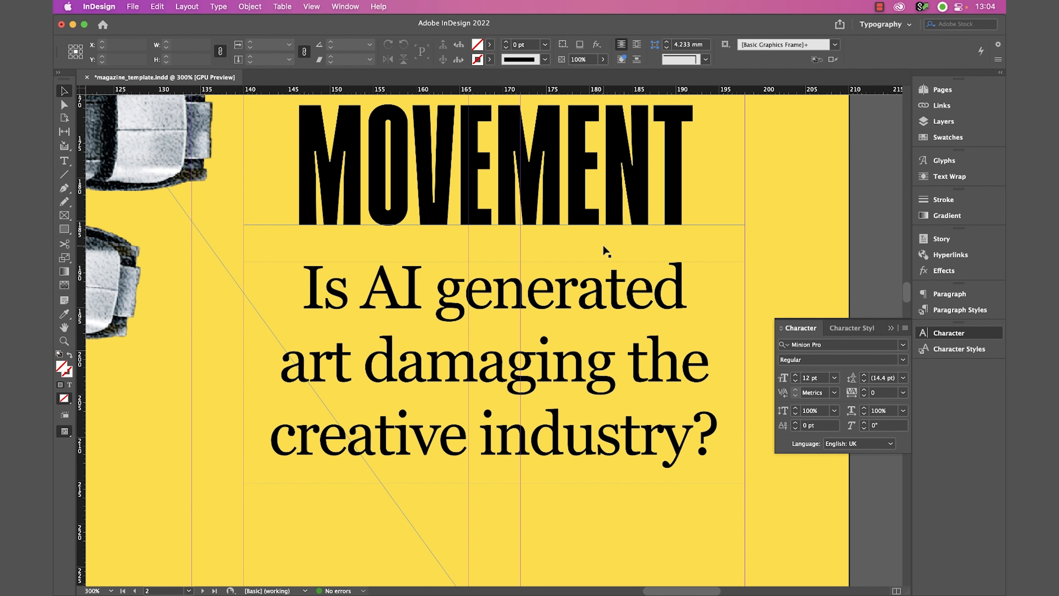
{"action": "key", "text": "super+0"}
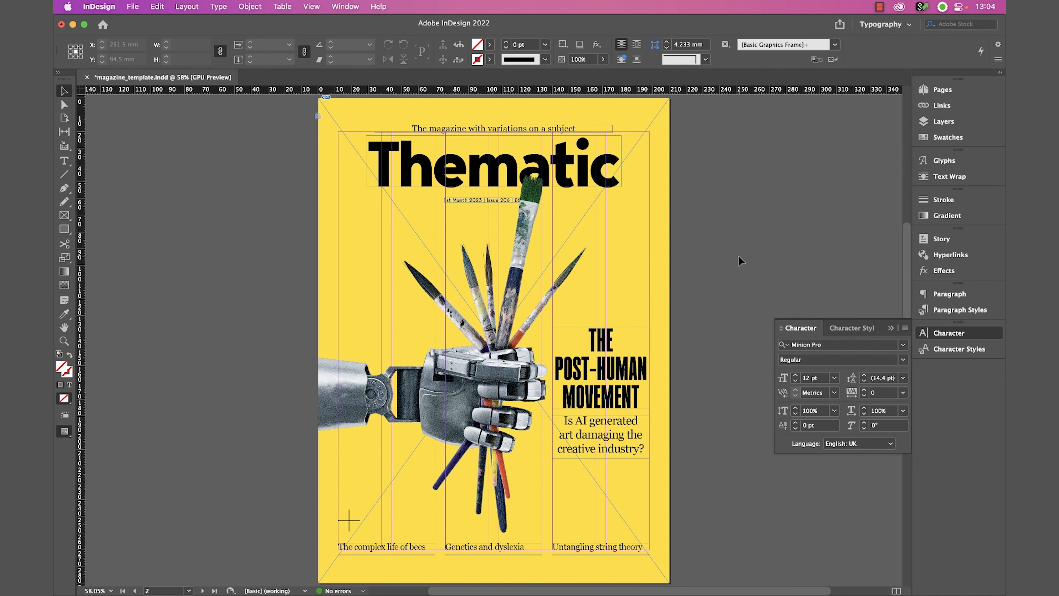
{"action": "key", "text": "w"}
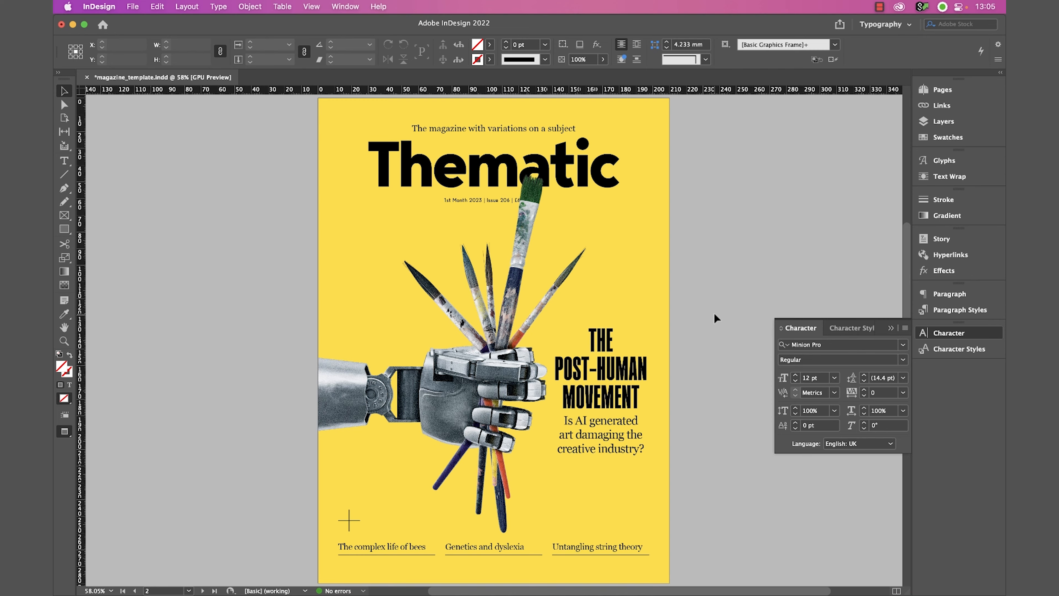
- Place HAL.psd from the Artwork folder in the full-page frame of the third cover, "I'm sorry, Dave."
{"action": "scroll", "coordinate": [714, 314], "scroll_direction": "down", "scroll_amount": 3}
{"action": "scroll", "coordinate": [715, 314], "scroll_direction": "down", "scroll_amount": 20}
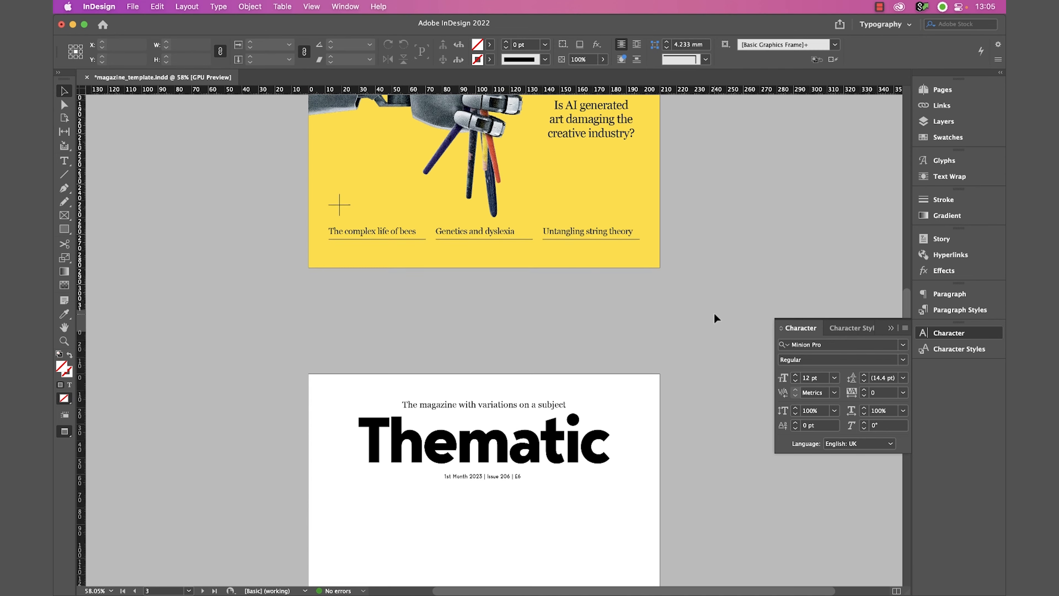
{"action": "scroll", "coordinate": [714, 317], "scroll_direction": "down", "scroll_amount": 2}
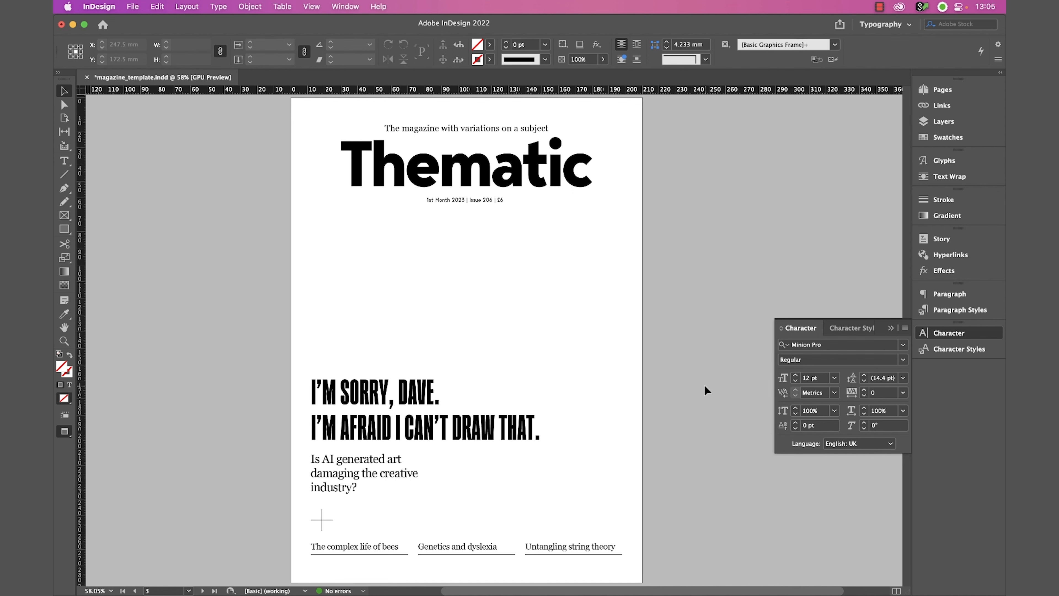
{"action": "left_click", "coordinate": [589, 309]}
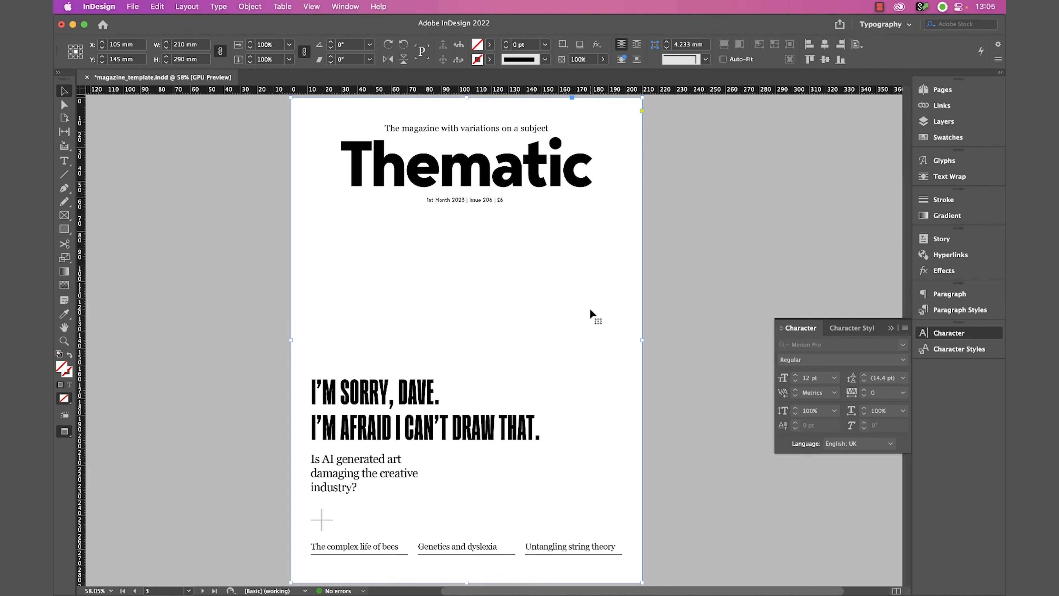
{"action": "key", "text": "super+d"}
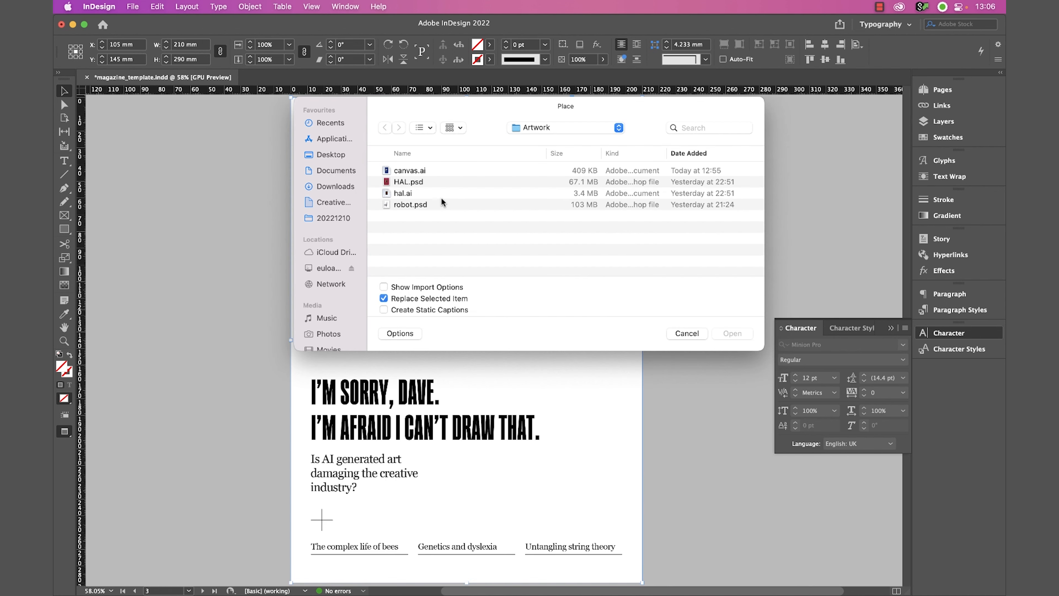
{"action": "left_click", "coordinate": [426, 182]}
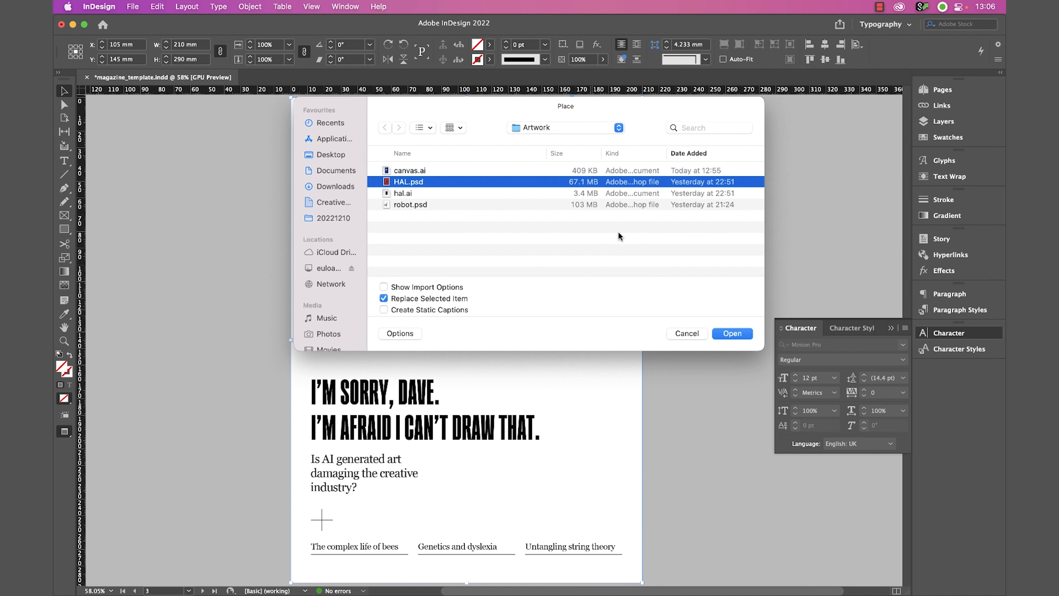